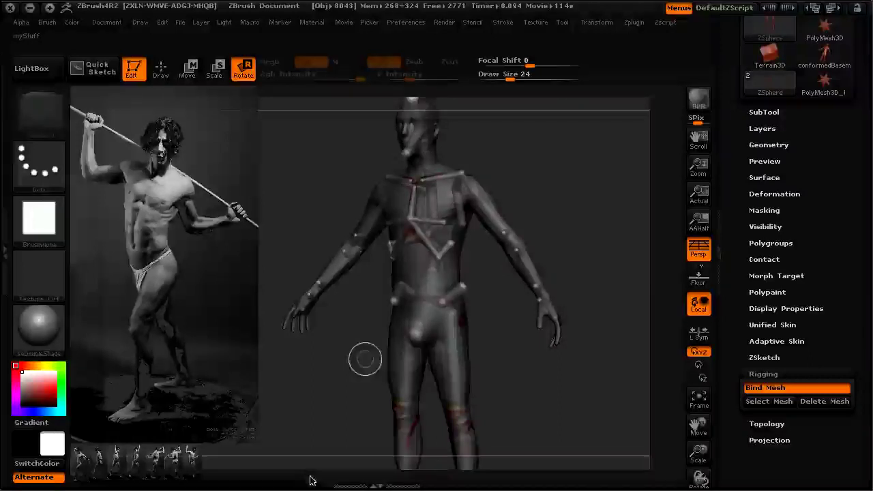
Examine the figure and its bound ZSphere rig from several angles against the reference photo, from head and shoulders down to the feet.
drag(352, 373, 337, 266)
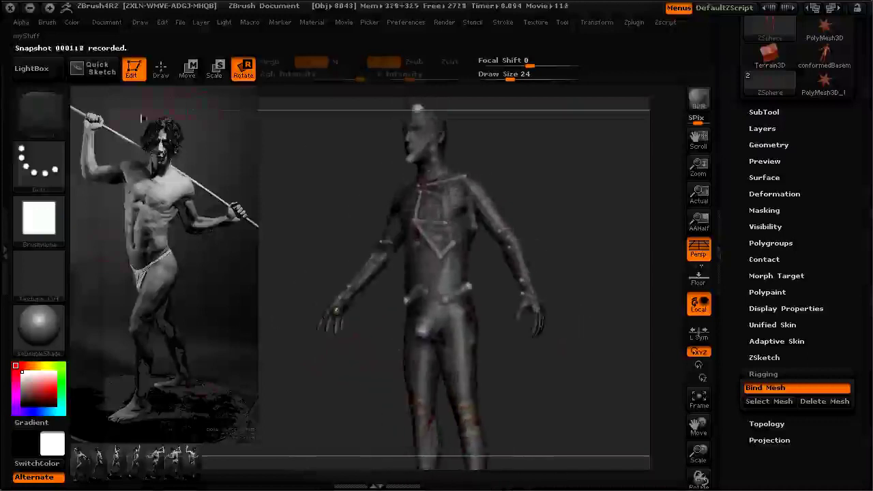
drag(340, 380, 219, 260)
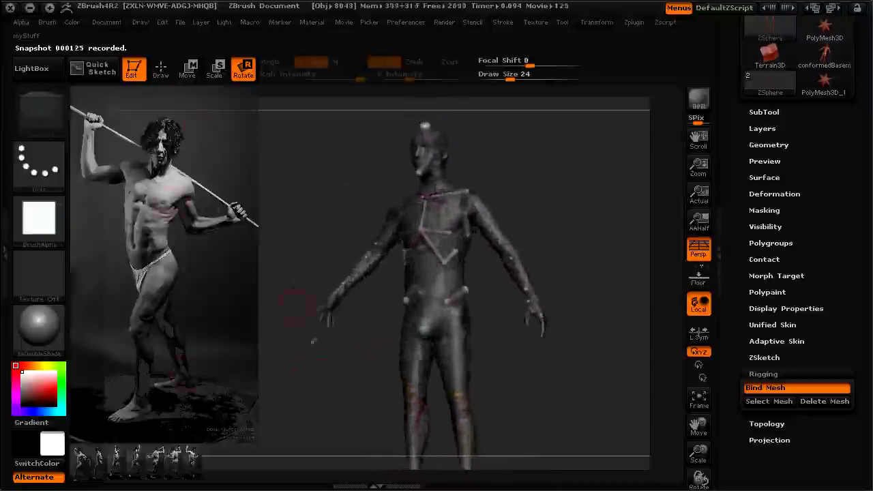
drag(341, 394, 334, 355)
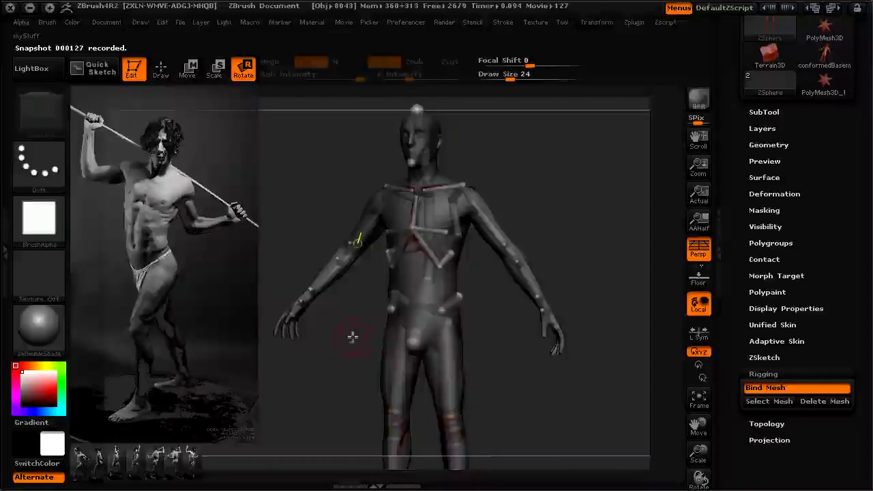
mouse_move(349, 359)
mouse_down()
mouse_move(341, 357)
mouse_move(353, 341)
mouse_up()
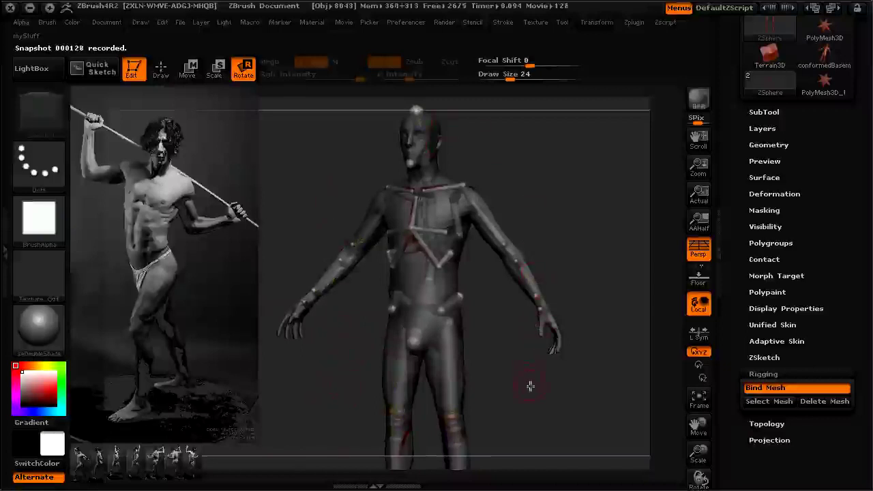
drag(516, 351, 498, 365)
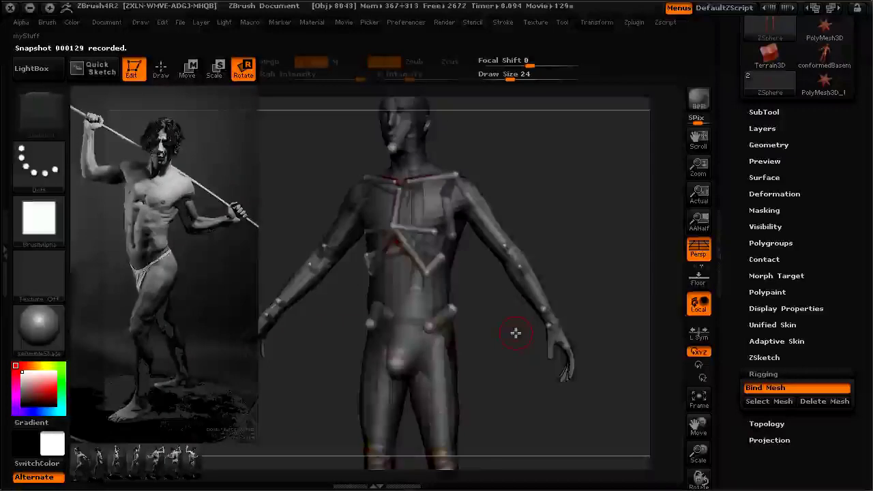
drag(564, 207, 371, 350)
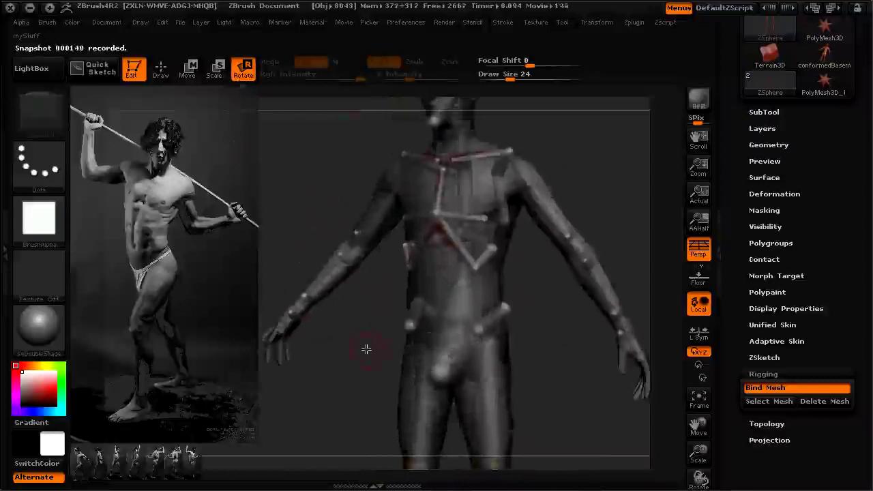
alt+drag(563, 360, 554, 280)
drag(371, 196, 403, 194)
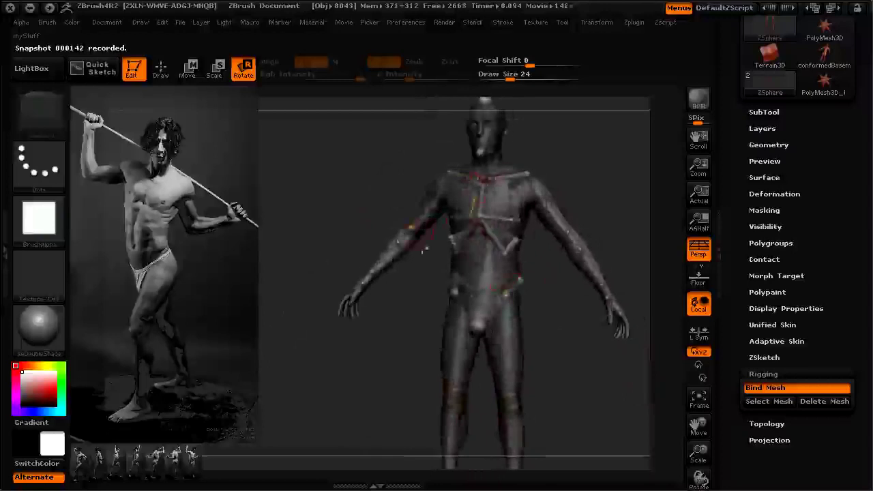
drag(580, 351, 496, 300)
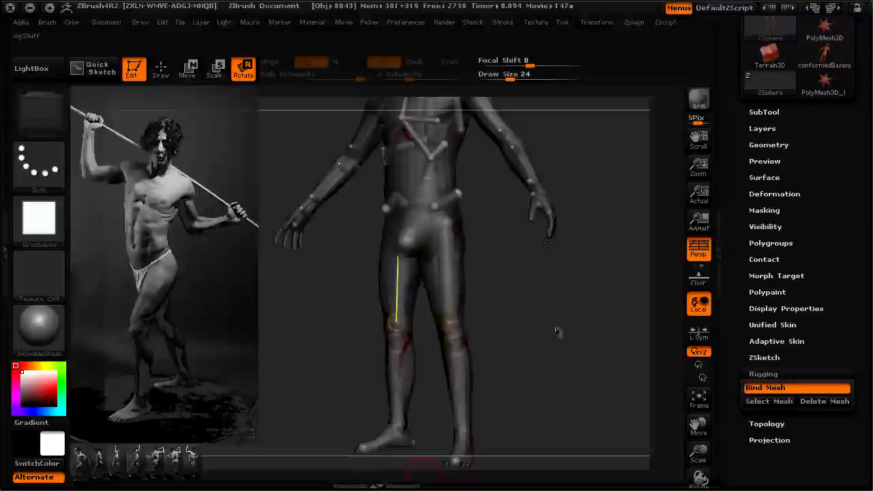
drag(522, 308, 530, 211)
drag(584, 232, 459, 217)
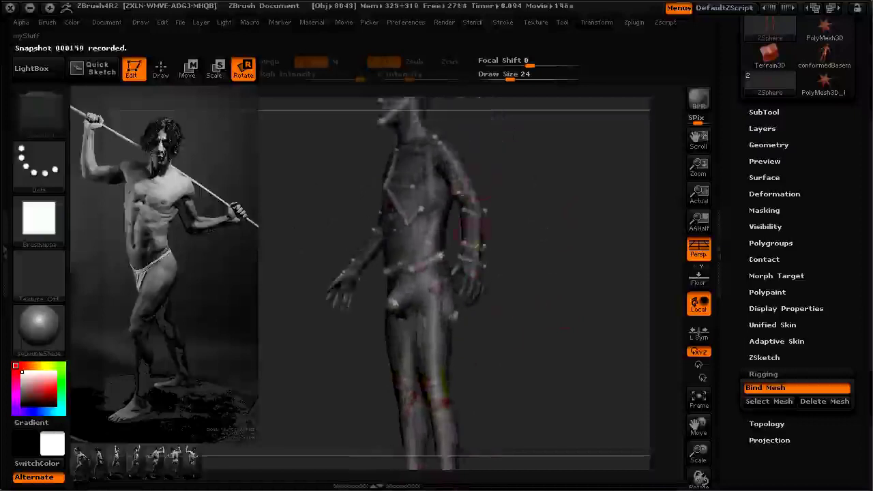
drag(509, 366, 504, 300)
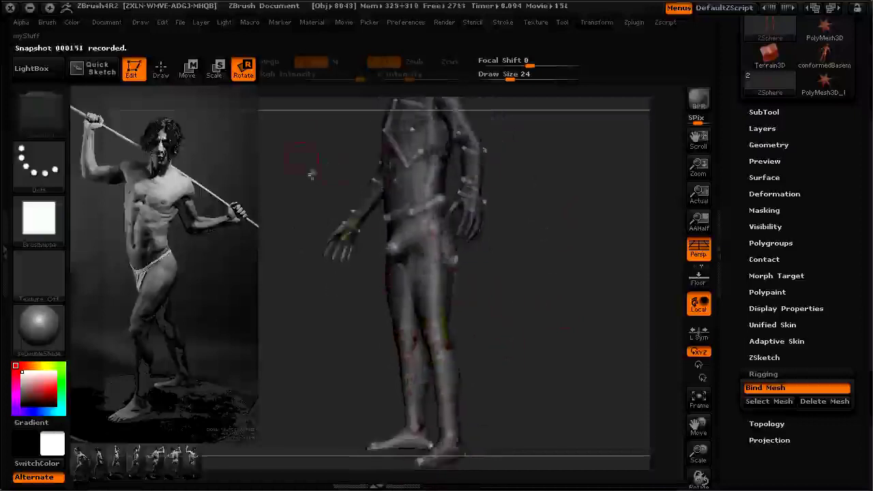
drag(347, 350, 382, 318)
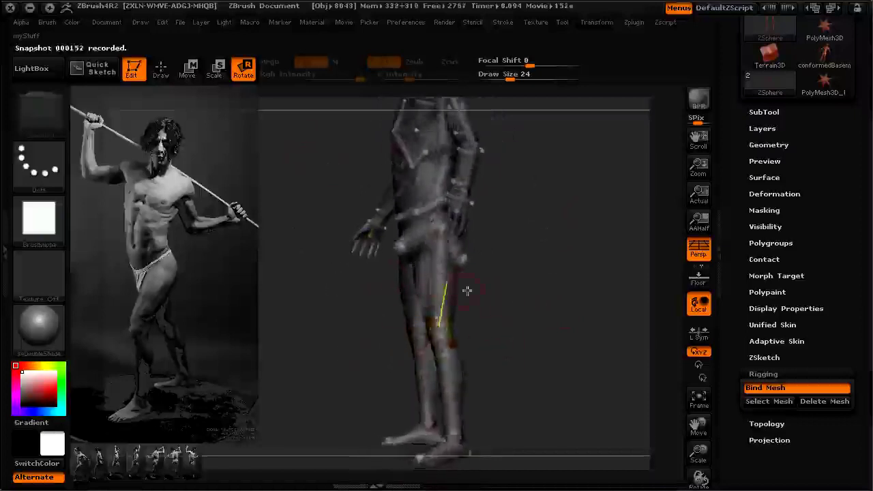
Rotate the thigh and lower-leg bones so the figure stands in an open walking stride like the reference photo.
drag(503, 306, 443, 311)
drag(383, 310, 395, 355)
mouse_move(449, 298)
mouse_down()
mouse_move(397, 276)
mouse_move(348, 302)
mouse_move(324, 291)
mouse_move(312, 327)
mouse_move(326, 269)
mouse_move(354, 304)
mouse_move(368, 290)
mouse_move(367, 308)
mouse_move(383, 320)
mouse_move(325, 314)
mouse_move(440, 315)
mouse_move(495, 236)
mouse_move(500, 297)
mouse_move(509, 287)
mouse_move(521, 337)
mouse_move(379, 249)
mouse_move(371, 290)
mouse_up()
drag(273, 264, 409, 289)
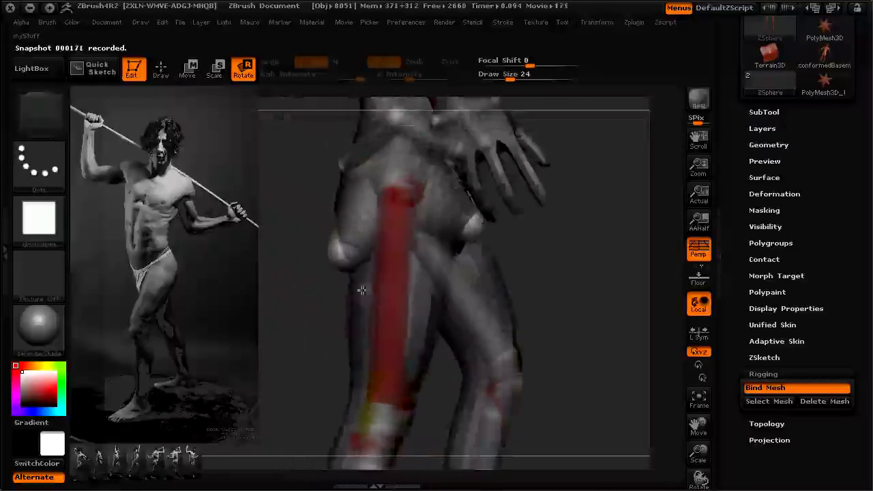
drag(343, 285, 341, 335)
drag(330, 404, 333, 398)
mouse_move(316, 310)
mouse_down()
mouse_move(298, 345)
mouse_move(316, 320)
mouse_up()
alt+drag(318, 205, 315, 278)
alt+drag(283, 169, 295, 194)
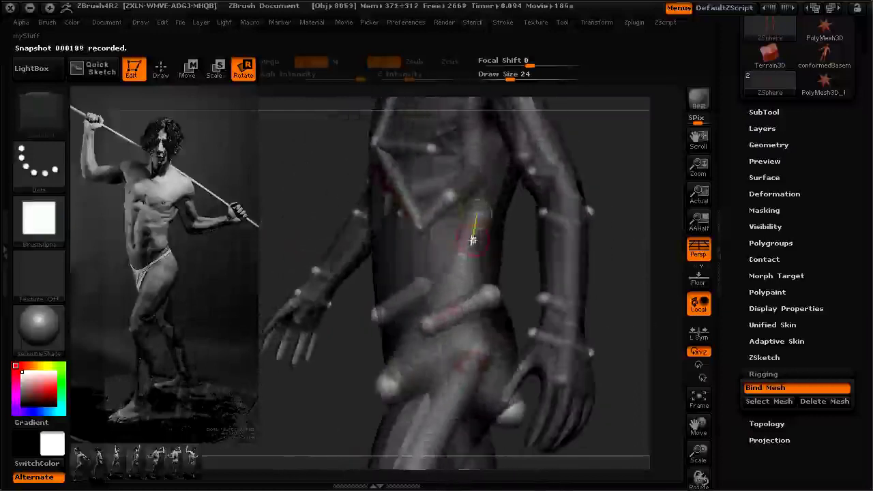
drag(329, 383, 597, 228)
alt+drag(585, 179, 517, 249)
drag(359, 350, 328, 366)
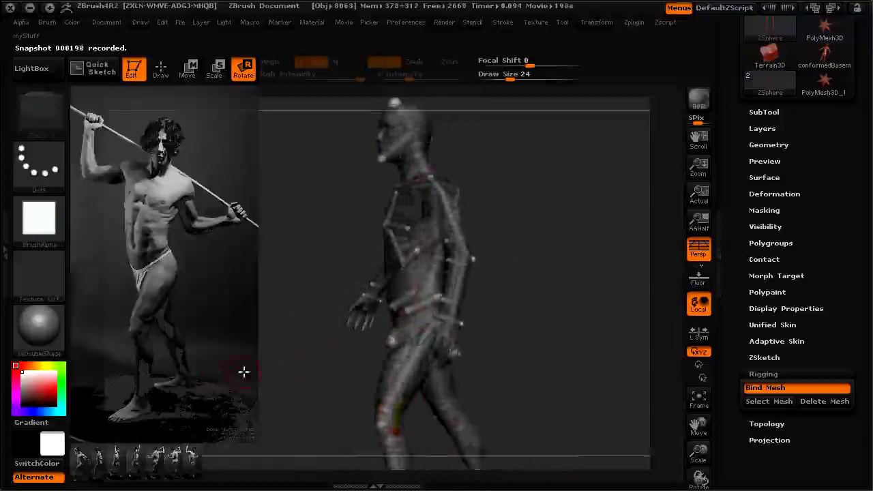
Show the side-view walking photo as the large Spotlight reference and reposition the image set beside the figure.
key(z)
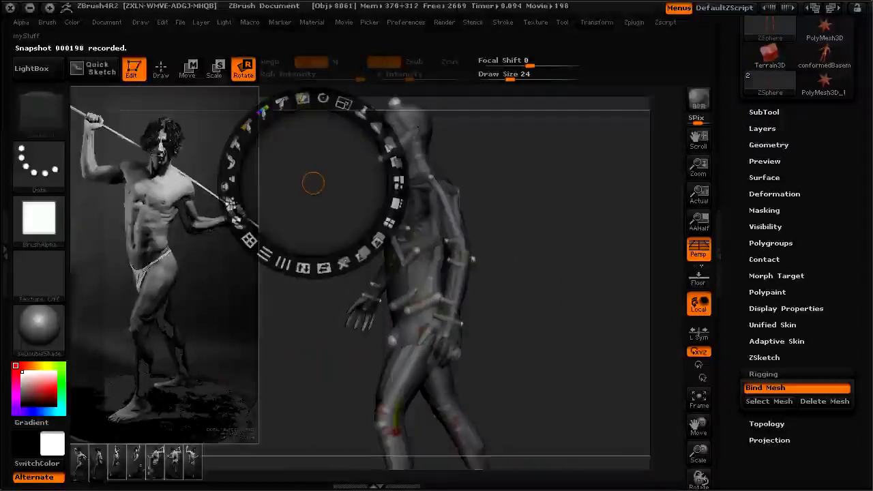
click(97, 466)
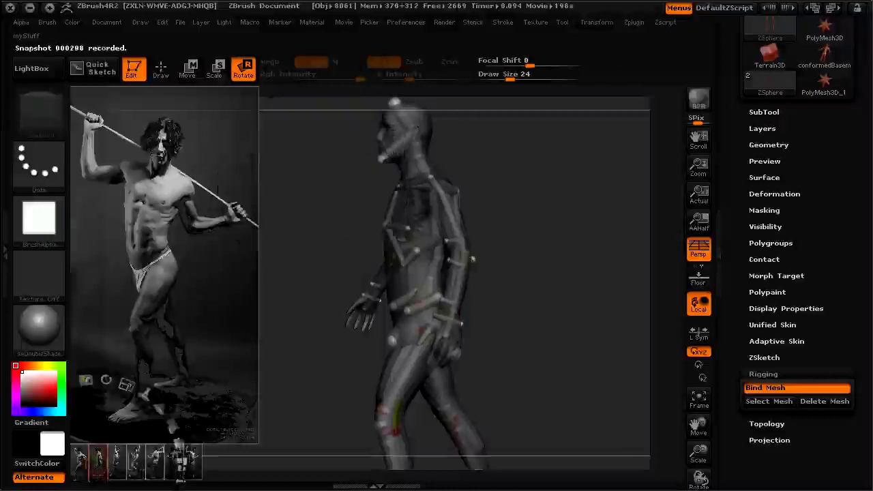
click(101, 471)
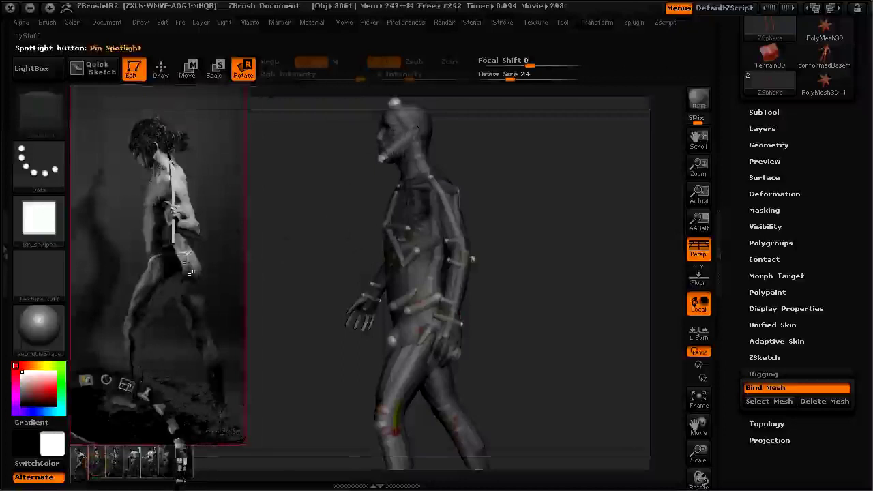
click(323, 375)
drag(302, 324, 320, 355)
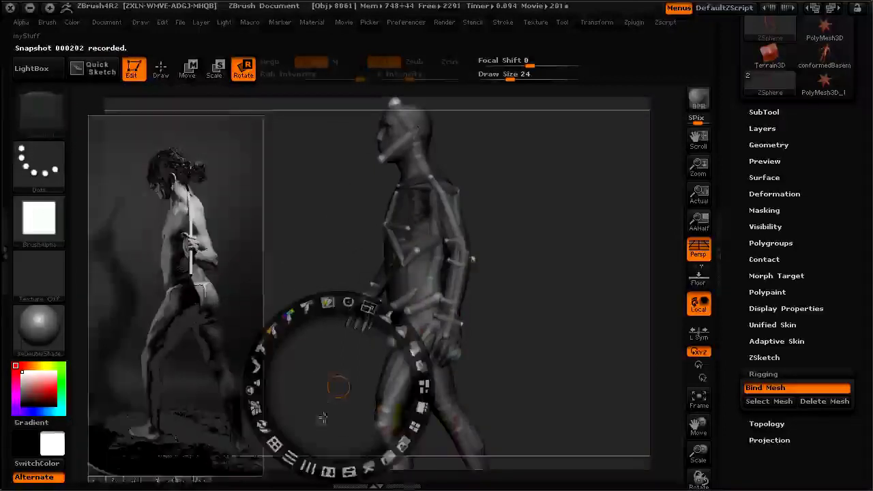
drag(325, 417, 318, 402)
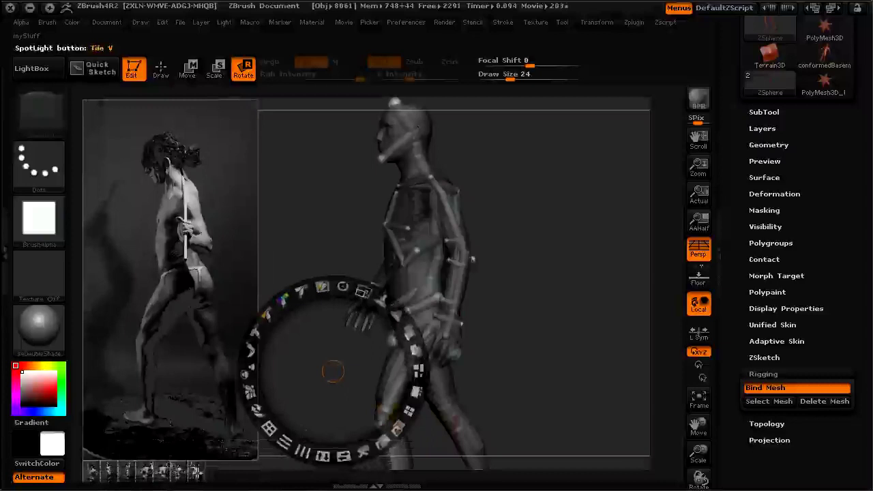
Switch the large Spotlight reference to the striding pose with the pole across the shoulders and return to posing.
click(109, 475)
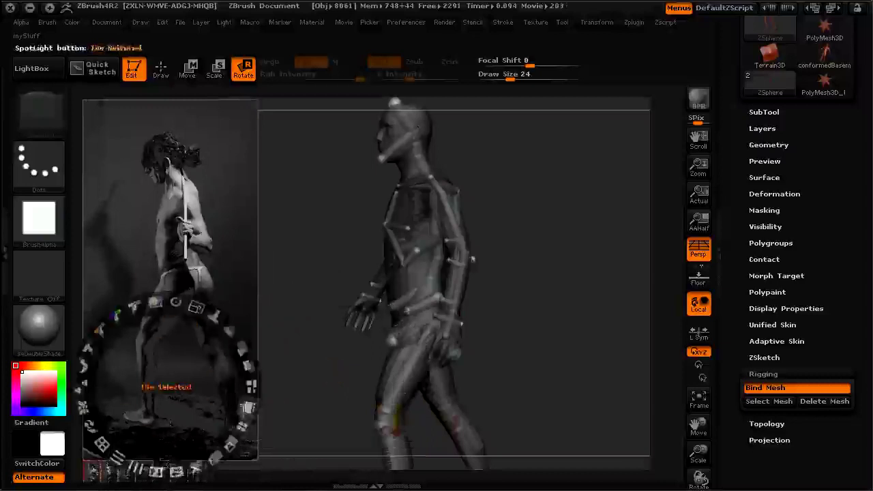
click(249, 408)
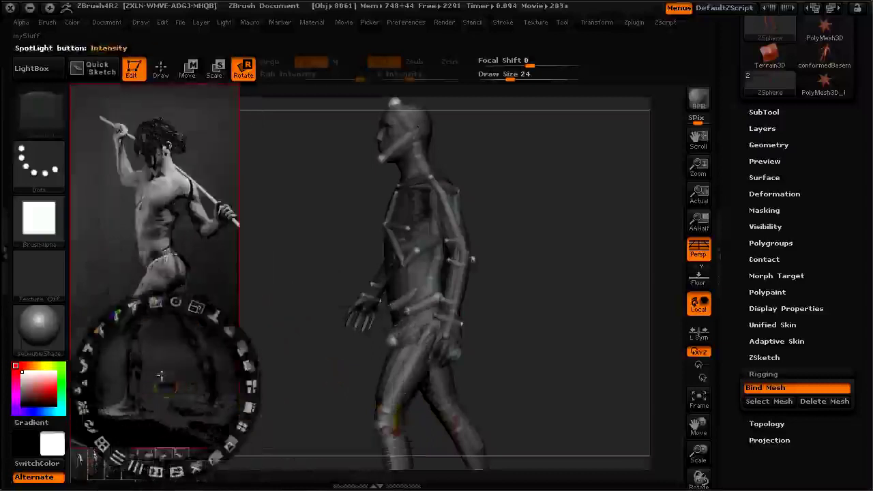
key(z)
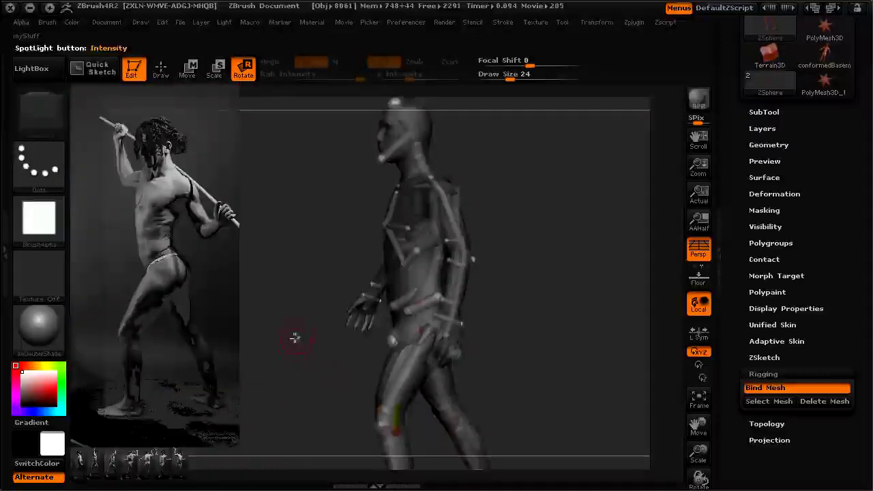
Rotate both upper-arm bones upward so the arms extend out from the shoulders.
alt+drag(296, 339, 331, 317)
drag(283, 399, 494, 343)
alt+drag(487, 251, 489, 354)
drag(492, 249, 516, 207)
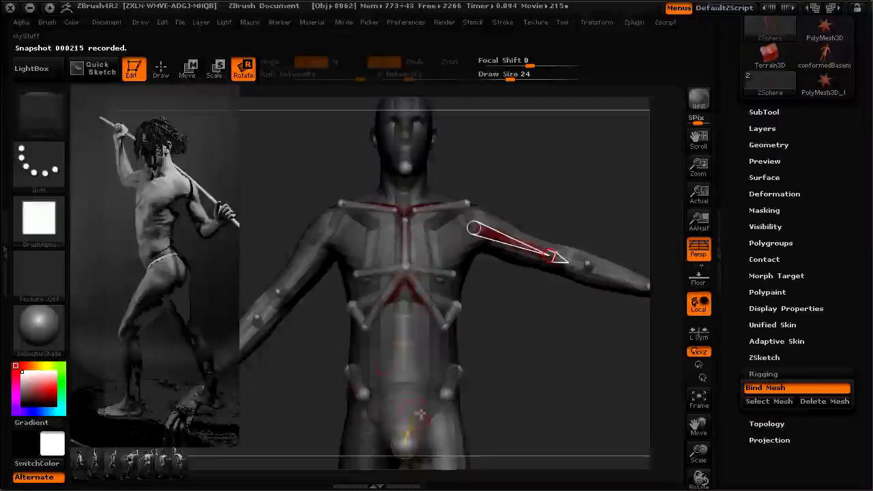
drag(307, 258, 286, 218)
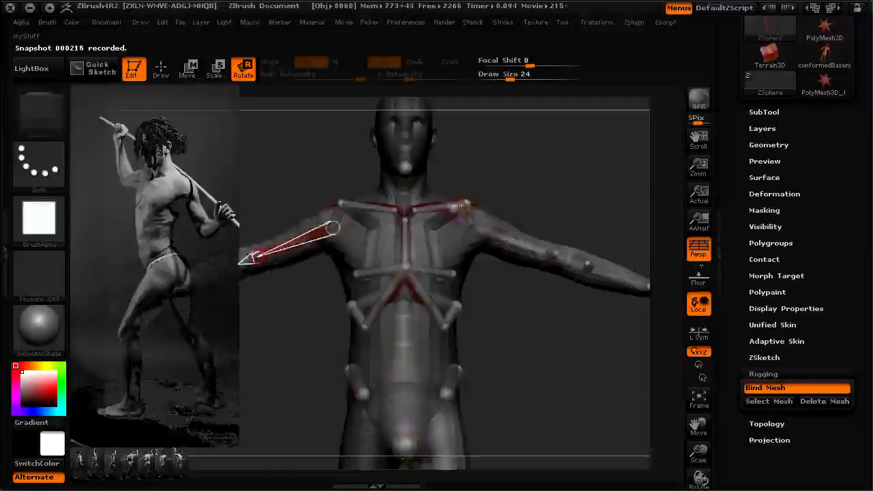
Rotate both collarbone bones slightly upward to lift the shoulders.
drag(444, 204, 442, 194)
drag(357, 203, 351, 197)
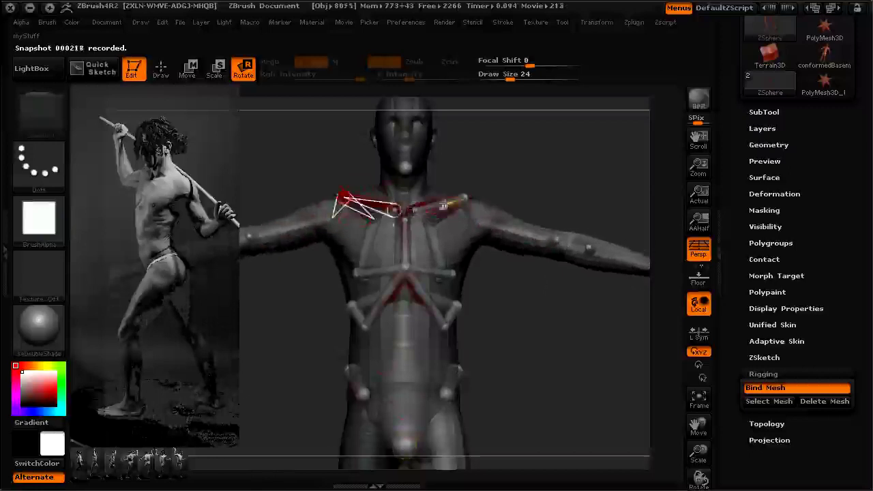
drag(451, 202, 447, 203)
Adjust the pelvis rotation and the lean of the torso at the waist to follow the reference pose.
alt+drag(545, 378, 401, 364)
mouse_move(330, 306)
alt+mouse_down()
mouse_move(334, 267)
mouse_move(335, 296)
alt+mouse_up()
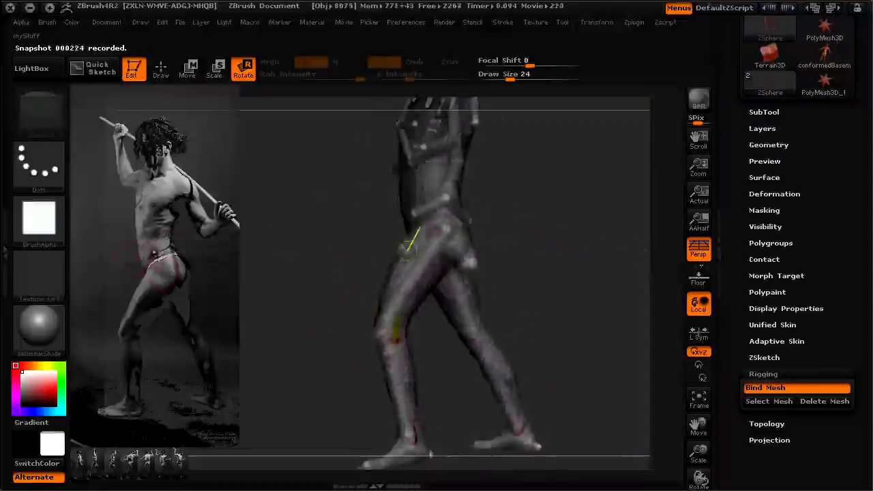
alt+drag(339, 287, 342, 311)
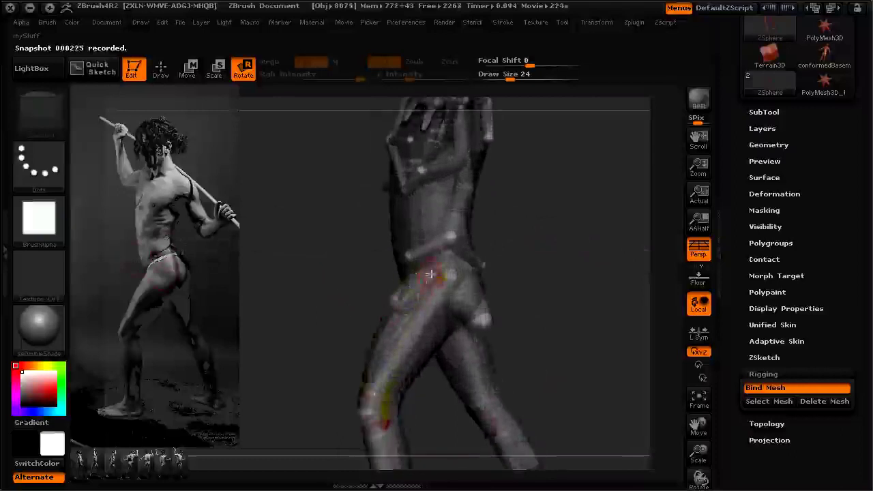
drag(338, 305, 305, 311)
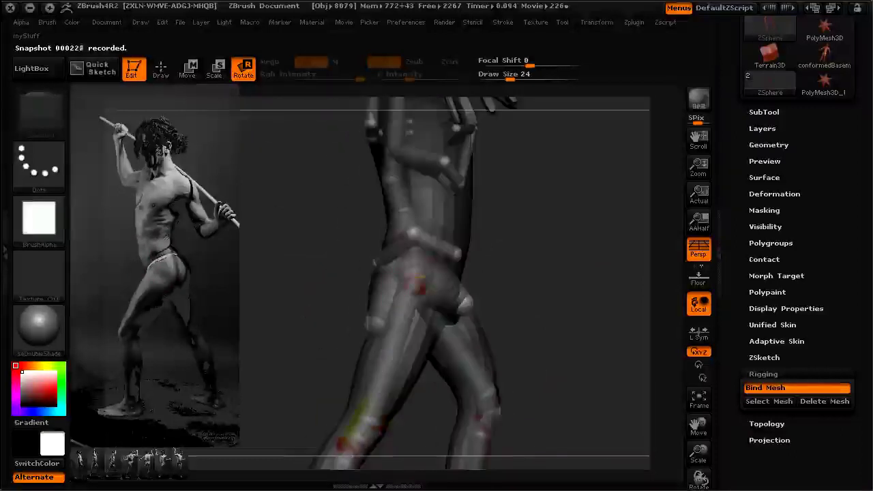
drag(432, 259, 417, 273)
drag(362, 225, 380, 229)
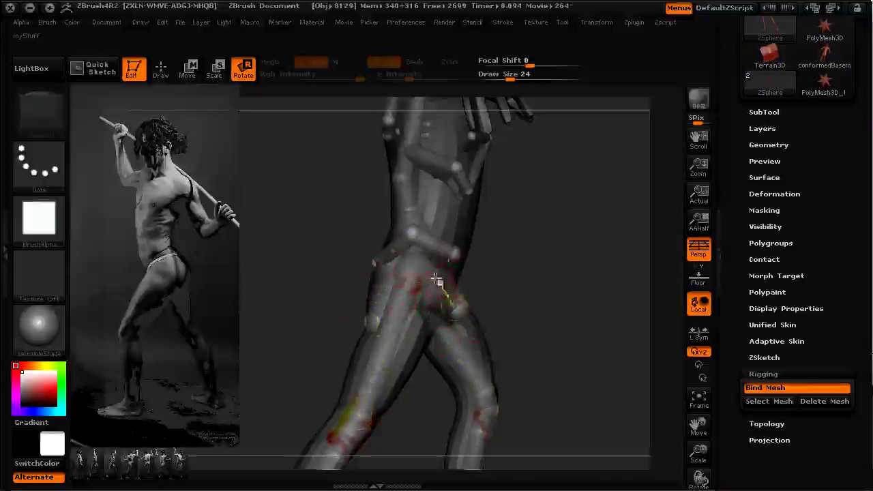
Try rotating the lower-back bone above the pelvis and undo the rotation.
drag(563, 305, 537, 264)
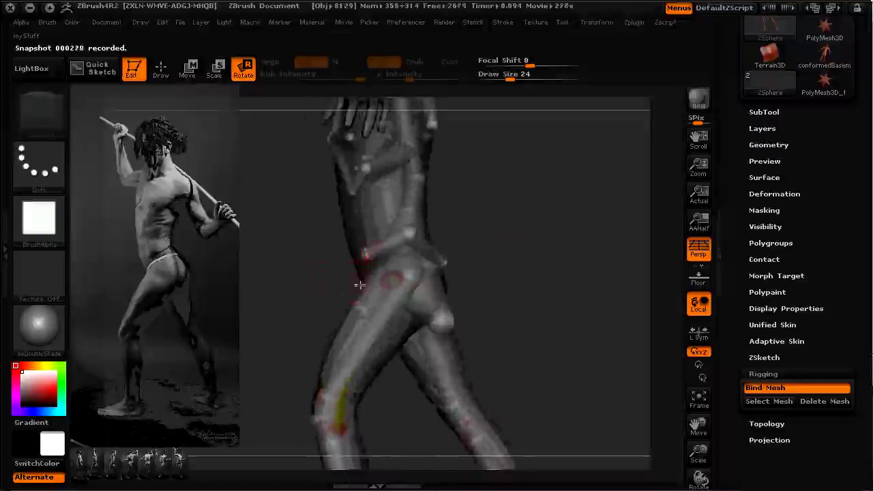
drag(308, 284, 424, 238)
drag(431, 203, 438, 206)
alt+drag(528, 277, 528, 278)
key(ctrl+z)
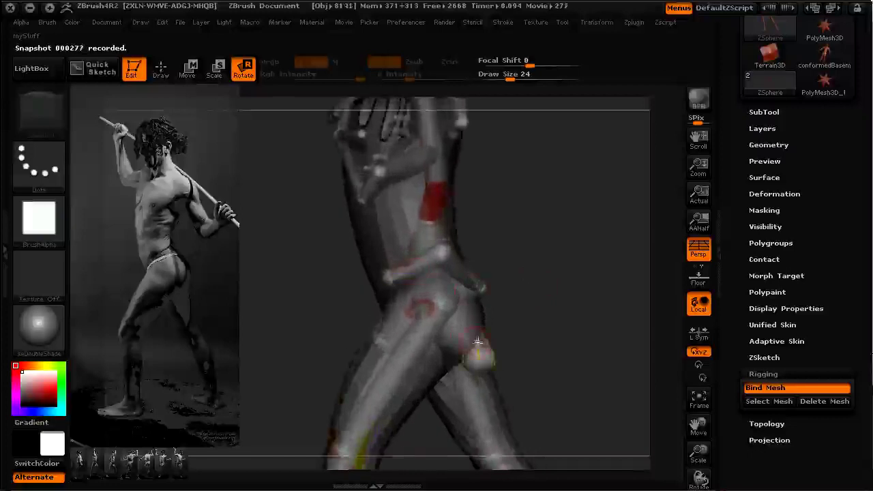
Compare the figure's hips, knees and feet with the leg stance in the reference photo.
alt+drag(310, 307, 327, 225)
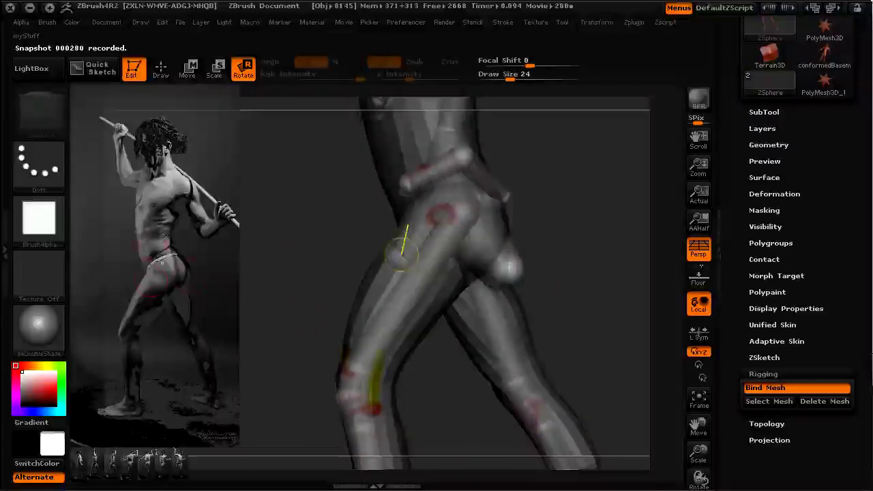
alt+drag(333, 275, 343, 257)
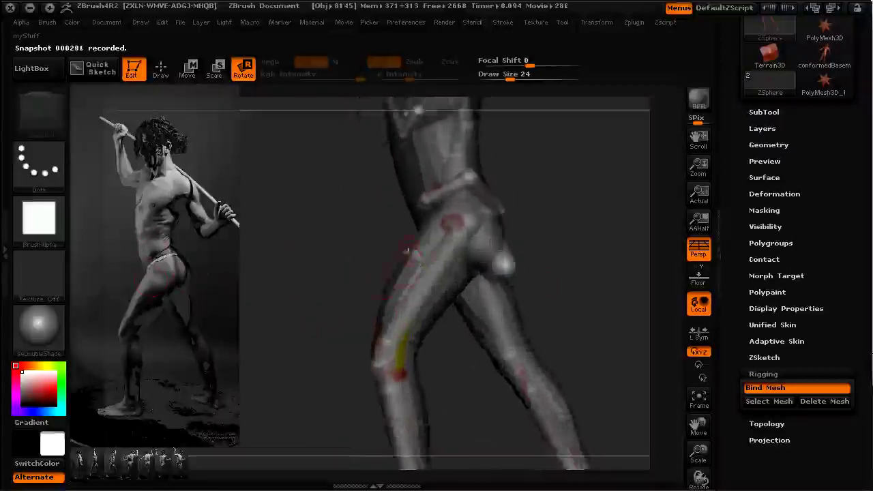
alt+drag(329, 301, 335, 259)
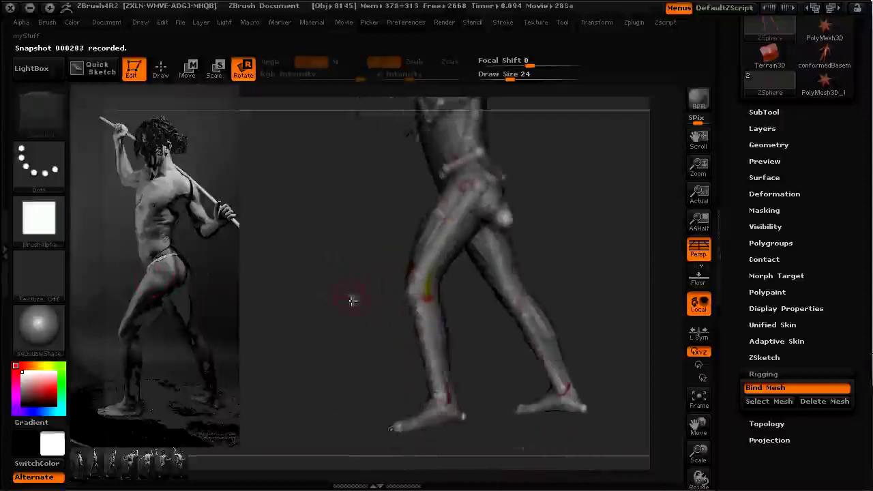
alt+drag(362, 322, 300, 322)
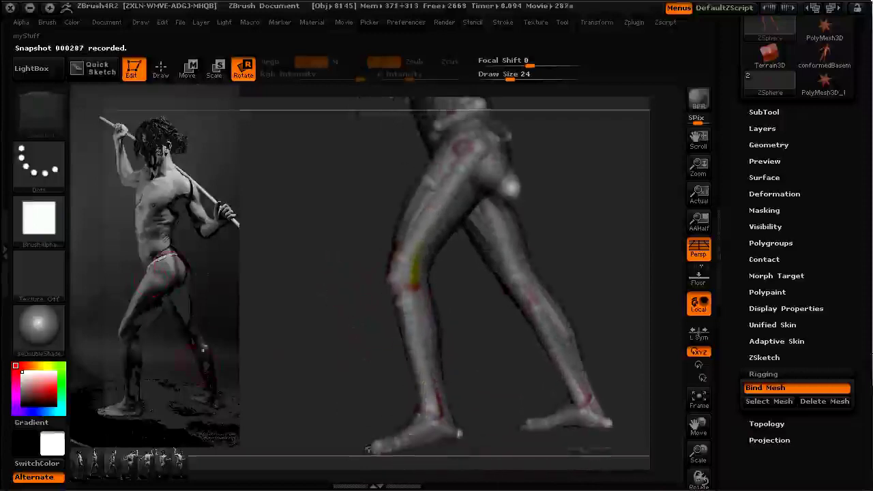
Rotate the front leg's lower leg at the knee to follow the bent forward leg in the side-view reference.
drag(338, 294, 384, 321)
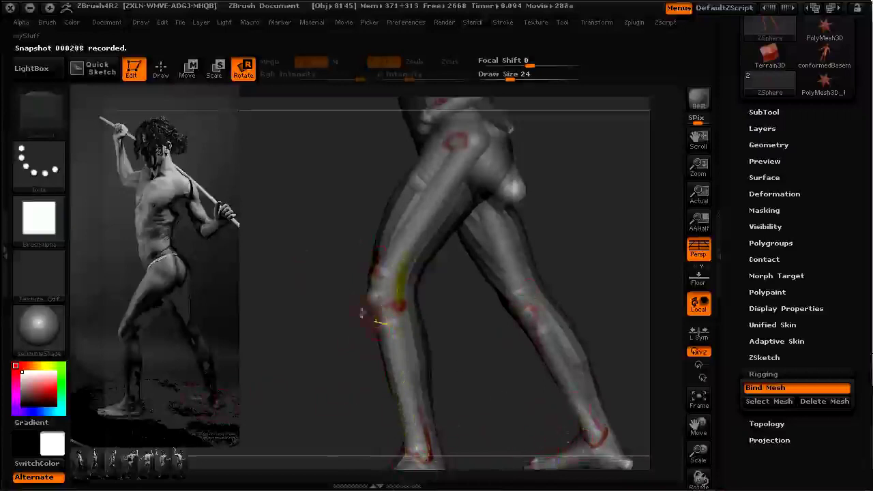
mouse_move(321, 333)
mouse_down()
mouse_move(359, 318)
mouse_move(362, 470)
mouse_up()
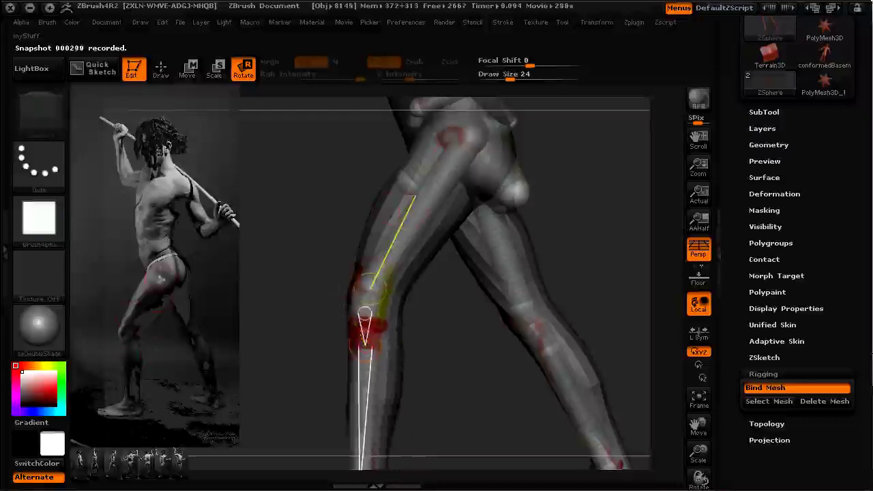
alt+drag(321, 360, 340, 333)
mouse_move(358, 327)
mouse_down()
mouse_move(367, 328)
mouse_move(367, 452)
mouse_up()
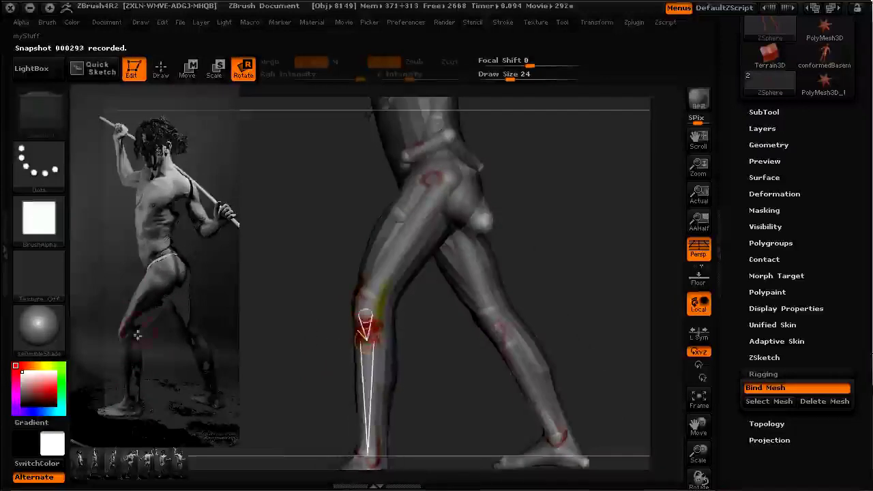
drag(362, 326, 365, 329)
alt+drag(287, 339, 284, 308)
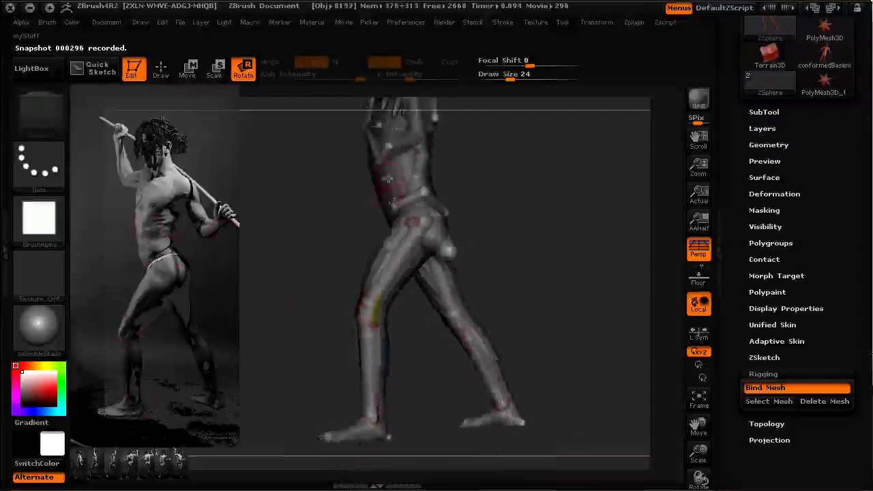
Rotate the mid-spine bone above the waist to adjust the backward lean of the torso.
drag(304, 255, 341, 293)
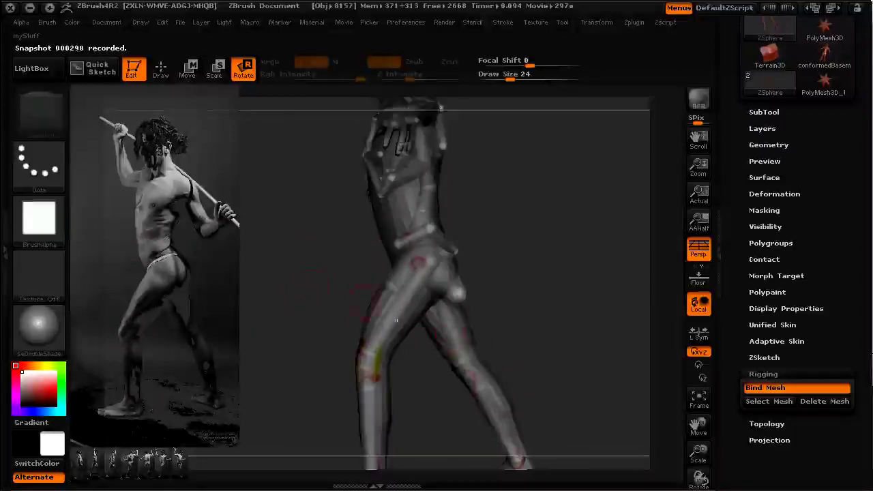
drag(548, 340, 452, 266)
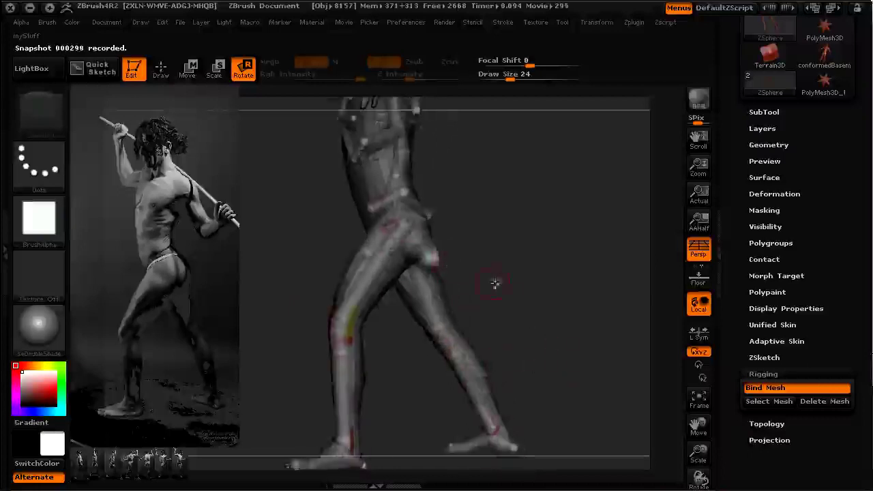
drag(532, 372, 405, 280)
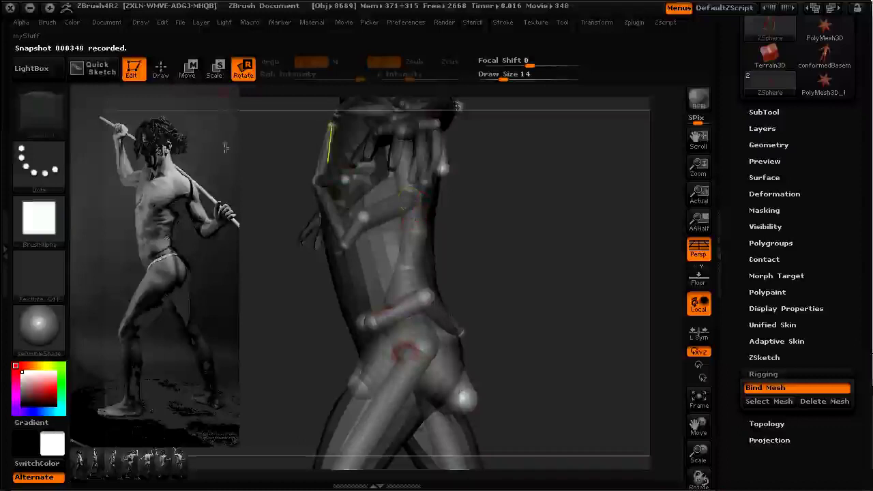
drag(414, 217, 417, 247)
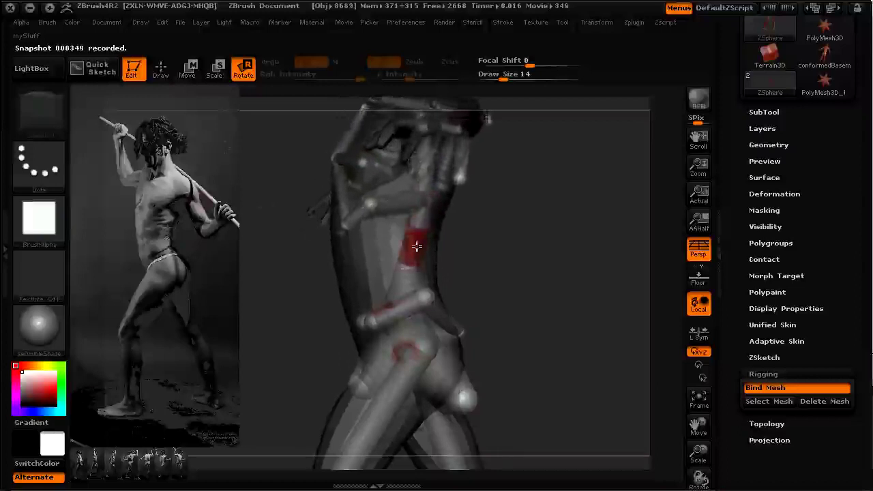
drag(402, 285, 411, 246)
alt+drag(275, 329, 316, 287)
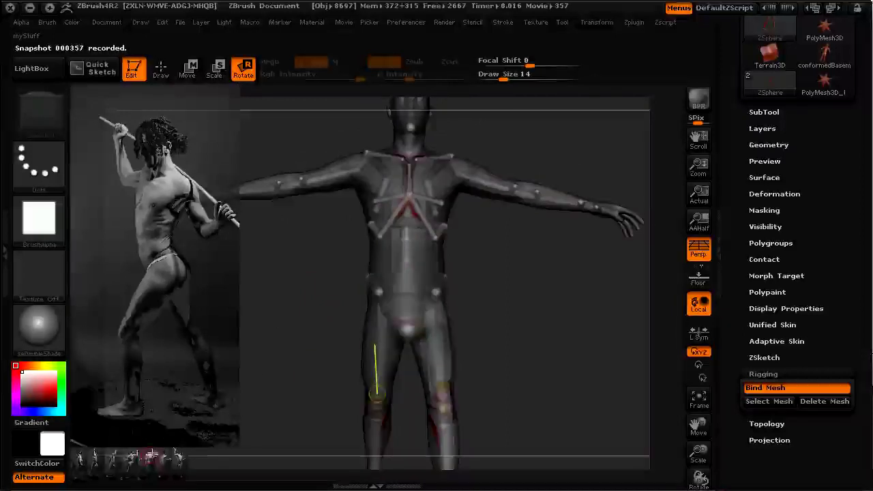
Swap the enlarged Spotlight reference for the front-view photo of the man and tile the images again.
key(shift+z)
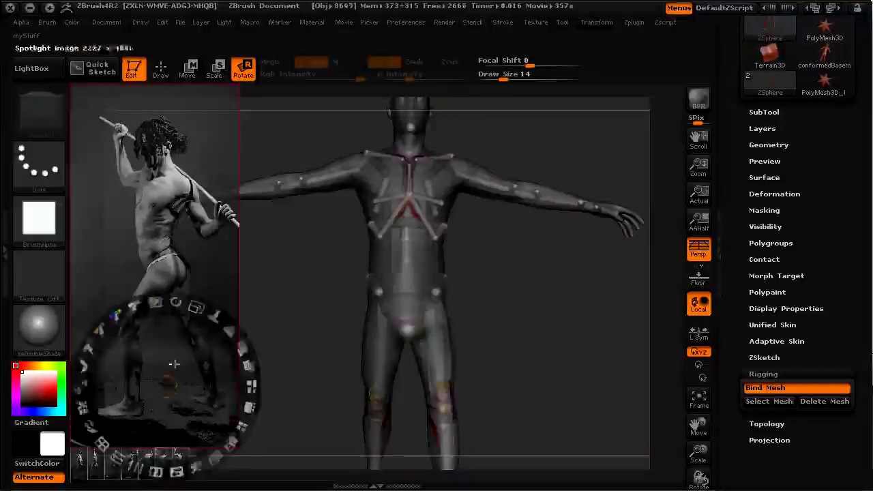
drag(172, 378, 180, 312)
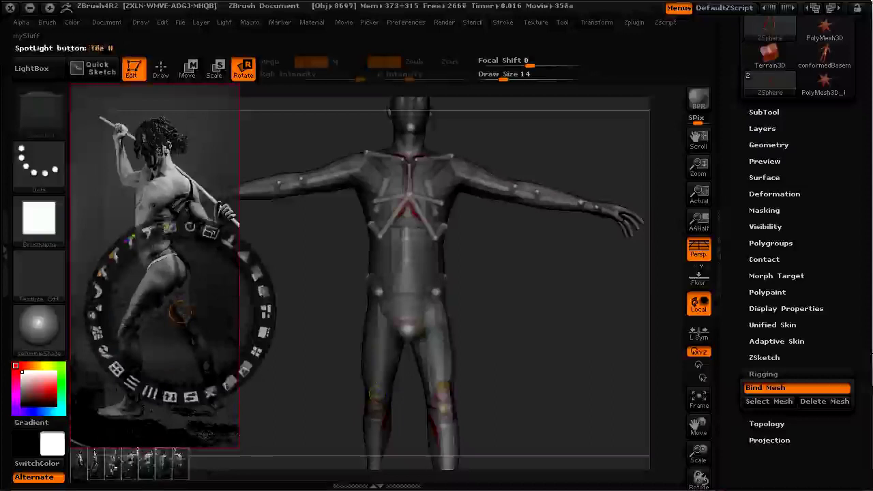
click(179, 464)
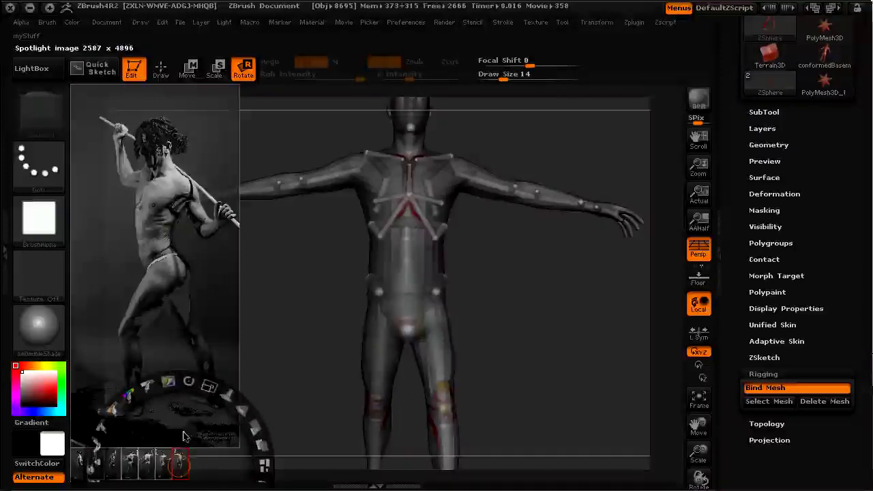
drag(179, 466, 183, 448)
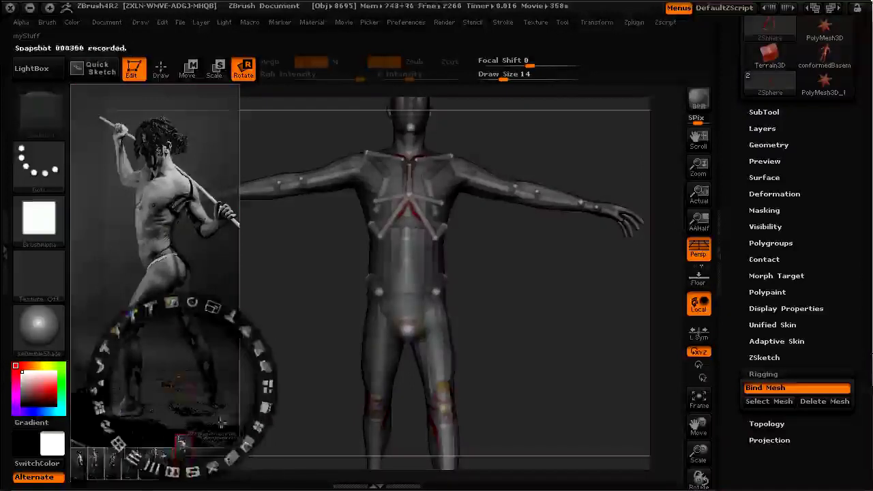
click(264, 408)
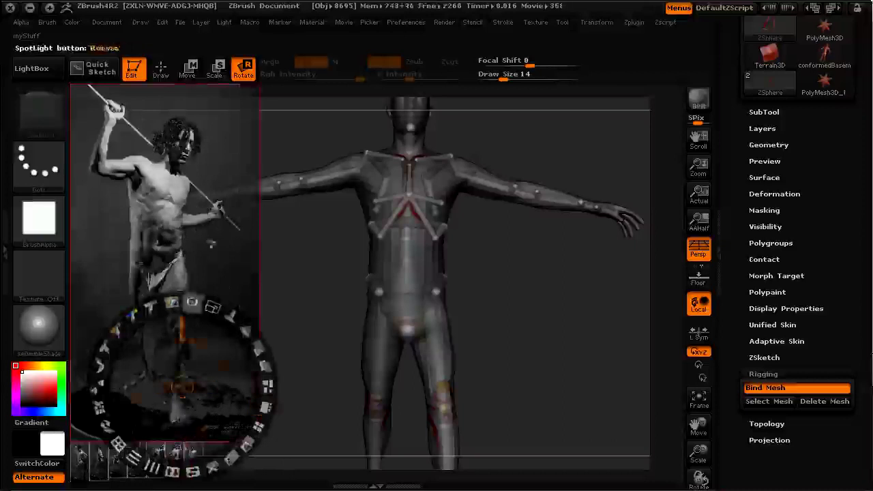
key(z)
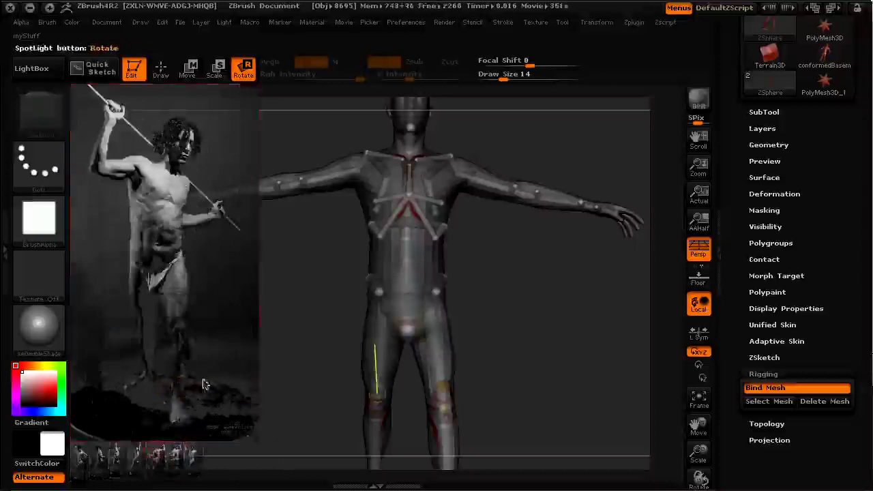
Rotate the figure's left thigh at the hip to match the forward leg in the front-view reference.
alt+drag(328, 373, 341, 291)
drag(341, 324, 270, 317)
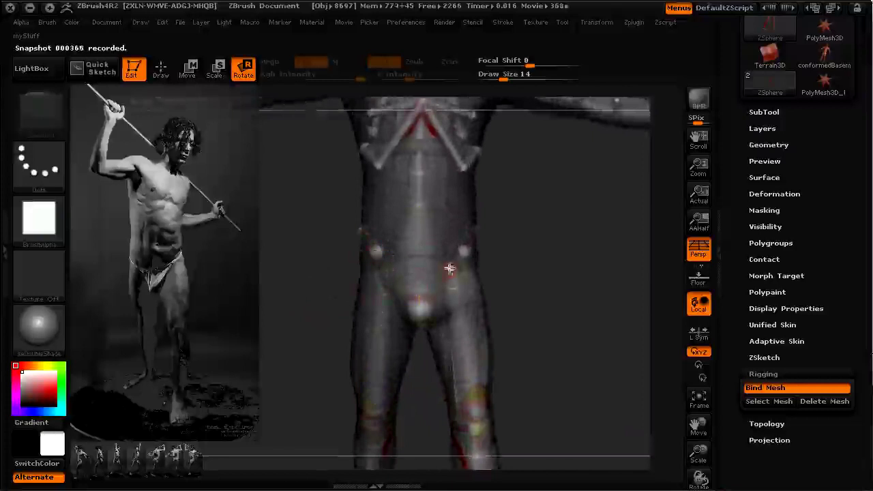
drag(451, 264, 471, 368)
drag(466, 322, 456, 322)
Tilt the pelvis sideways to raise the hip above the forward left leg, checking the hip and buttock bones.
drag(558, 330, 361, 318)
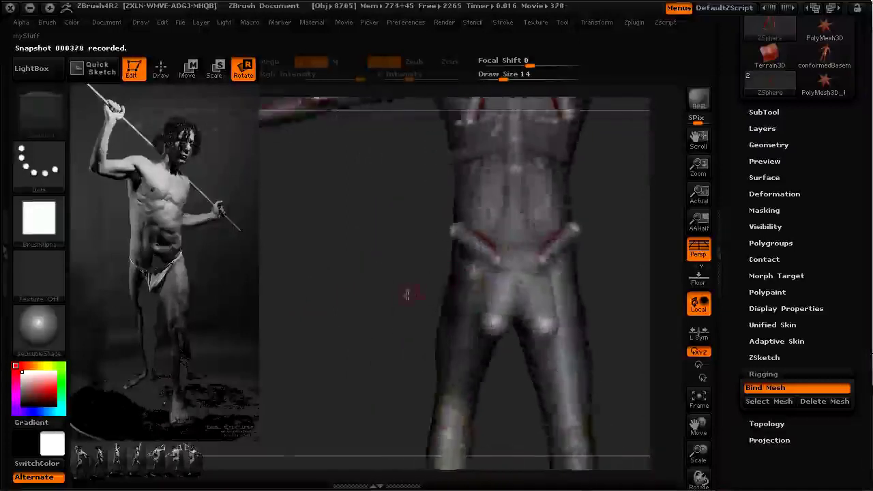
drag(414, 290, 464, 273)
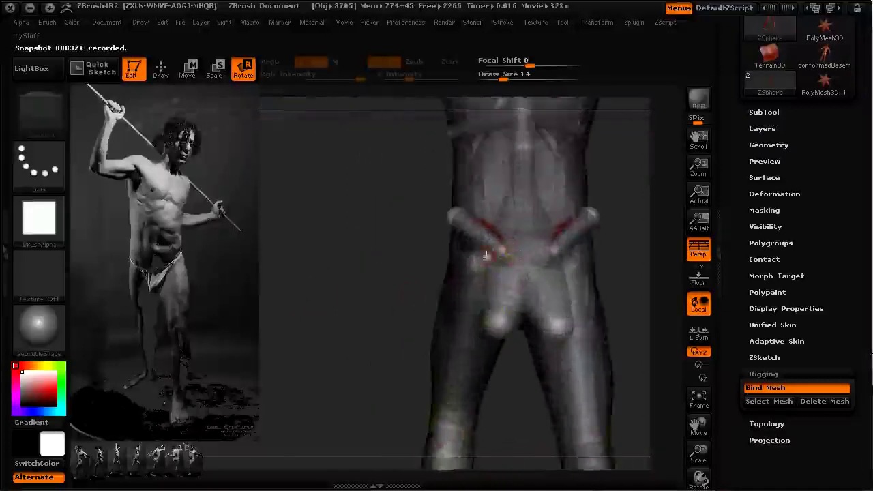
drag(511, 260, 513, 253)
drag(396, 262, 430, 226)
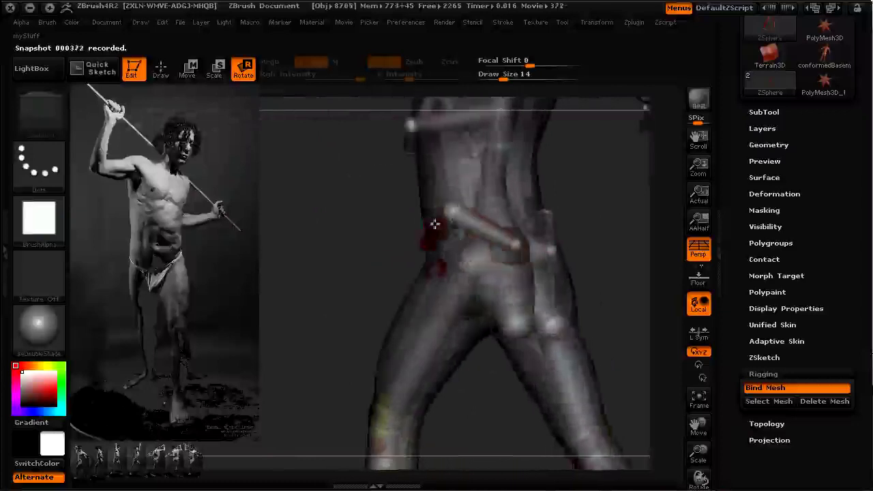
drag(380, 225, 329, 236)
drag(585, 234, 588, 232)
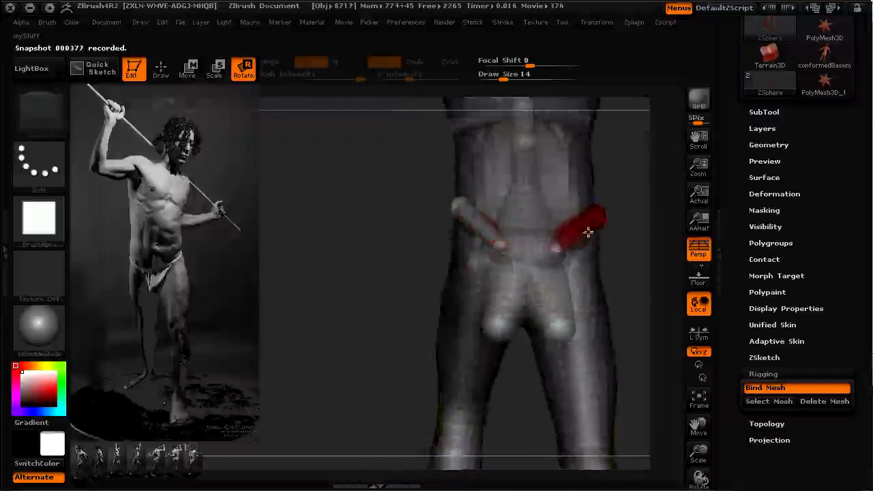
click(551, 314)
click(497, 304)
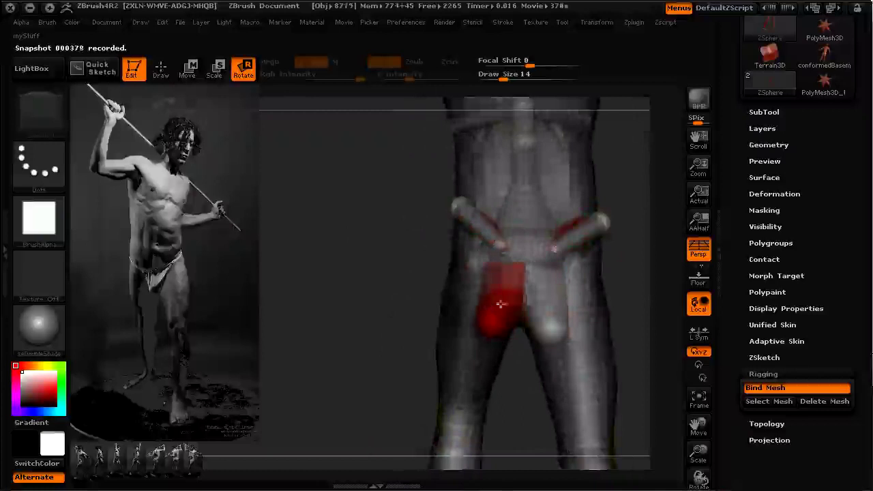
drag(290, 295, 494, 230)
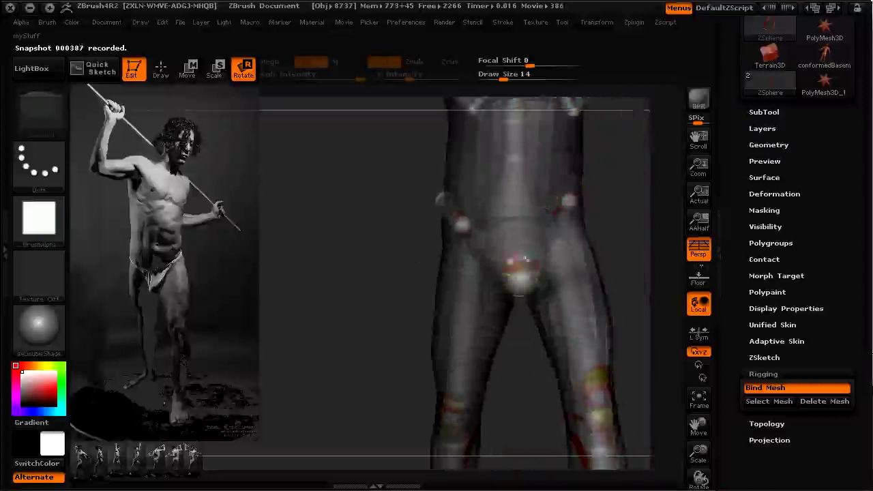
Rotate both thighs at the hips to compensate the leg directions for the tilted pelvis.
click(519, 269)
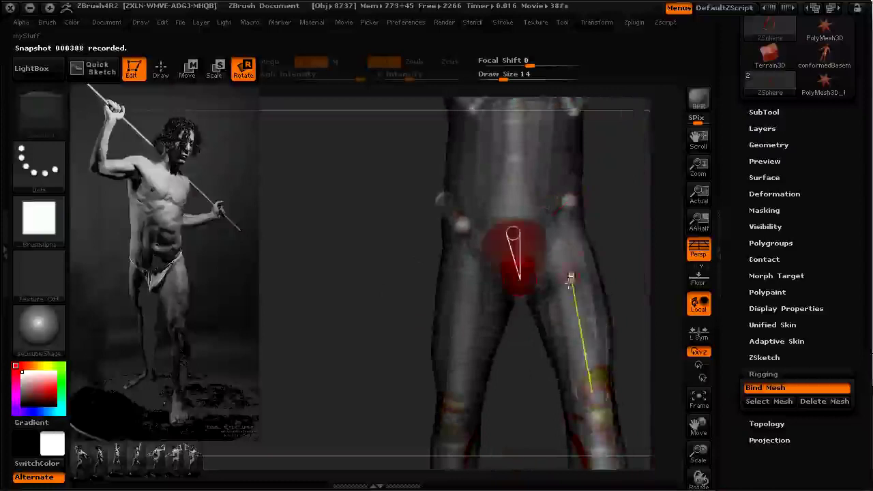
drag(554, 233, 552, 230)
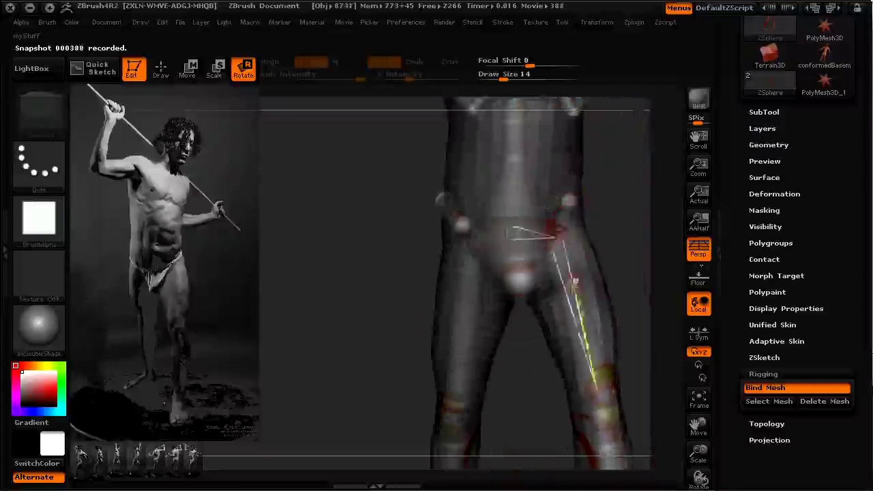
drag(564, 289, 484, 269)
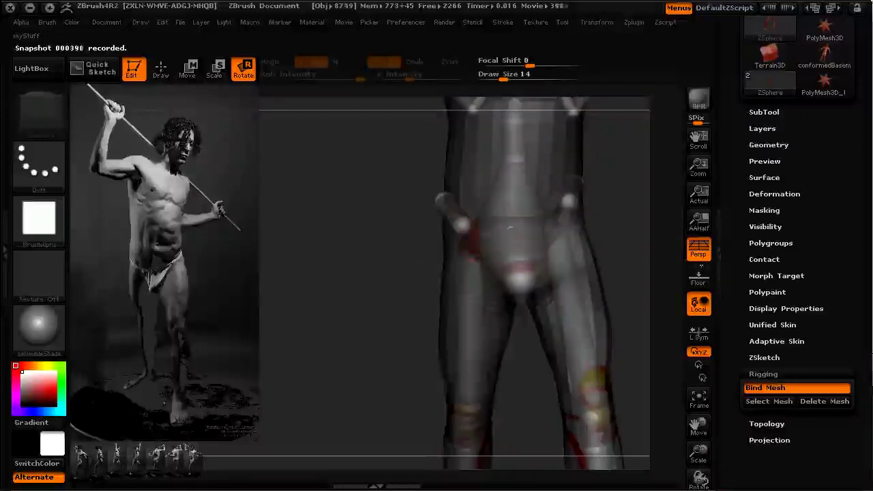
drag(464, 318, 382, 280)
Compare the figure's pelvic tilt, torso and leg stance with the front-view reference photo.
alt+drag(391, 316, 393, 330)
alt+drag(387, 294, 331, 273)
key(space)
click(298, 448)
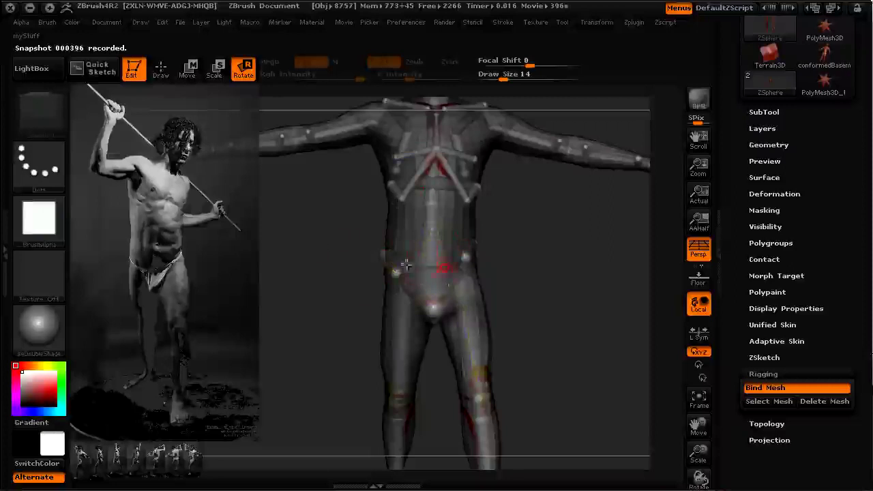
drag(345, 318, 347, 329)
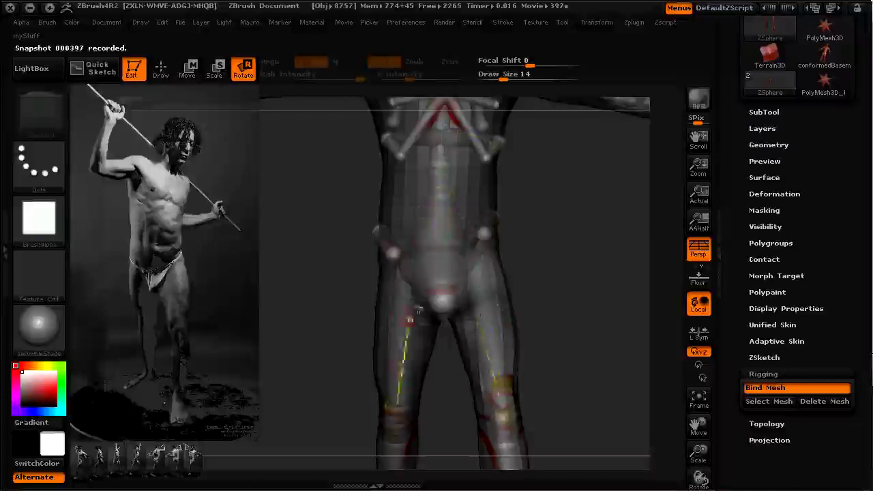
drag(341, 341, 350, 305)
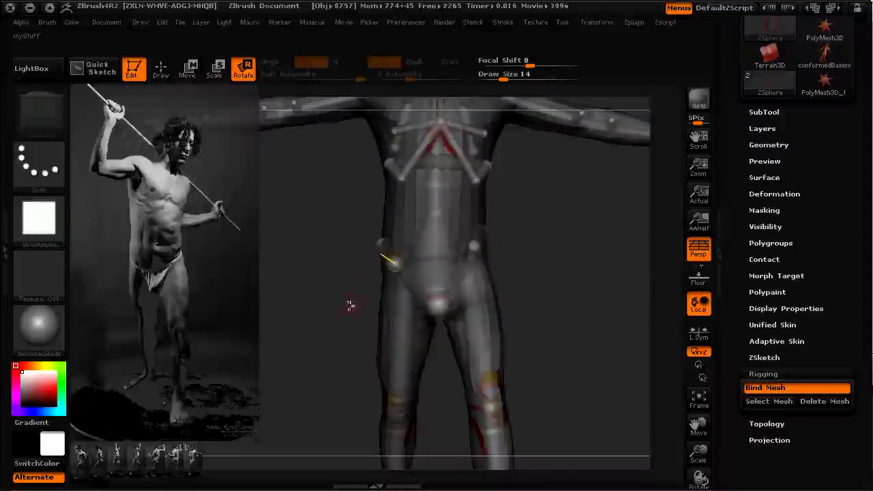
drag(341, 305, 351, 259)
Toggle the adaptive skin preview repeatedly to compare the posed mesh with the ZSphere rig.
key(a)
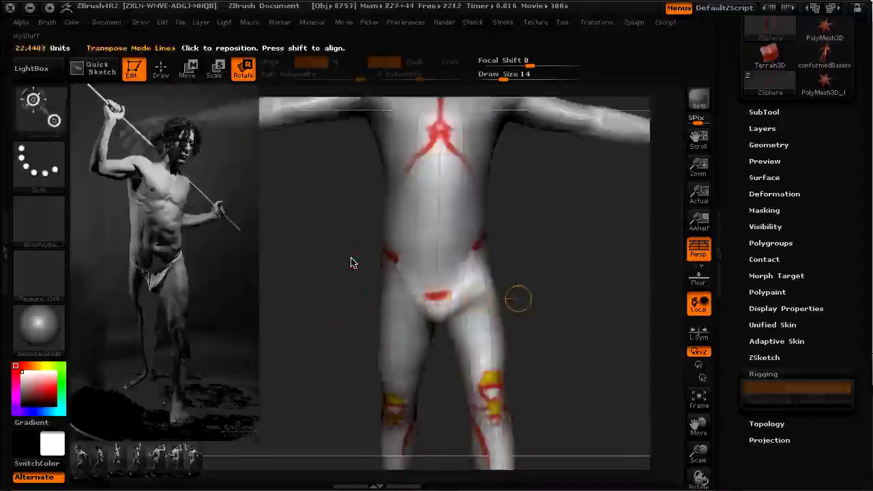
key(a)
key(a)
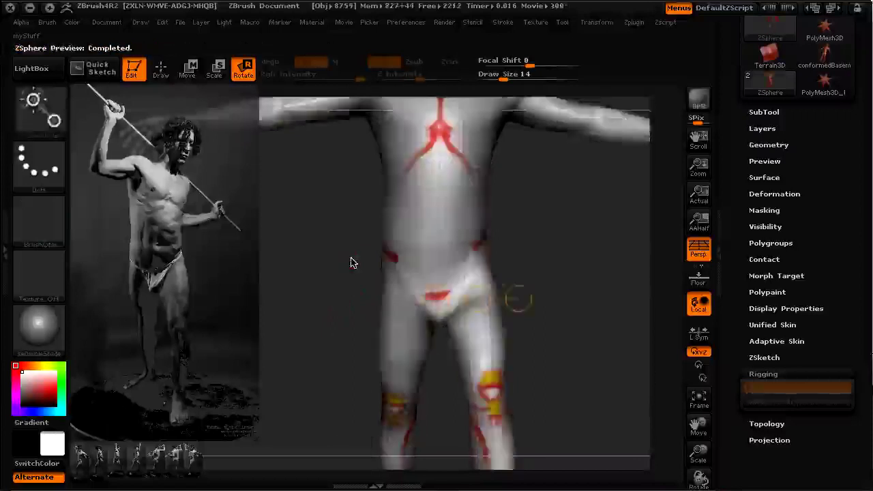
key(a)
key(a)
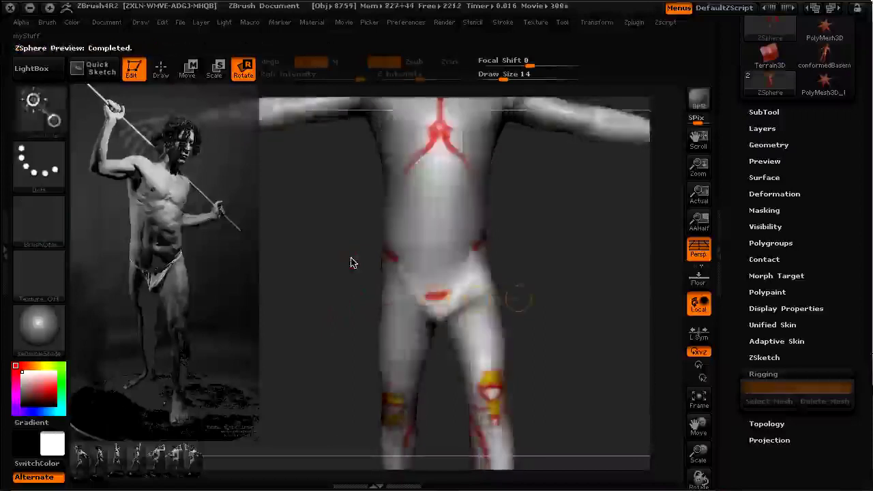
key(a)
Switch the Preview option in the Adaptive Skin settings on and off, and finish with the skin preview enabled.
click(750, 341)
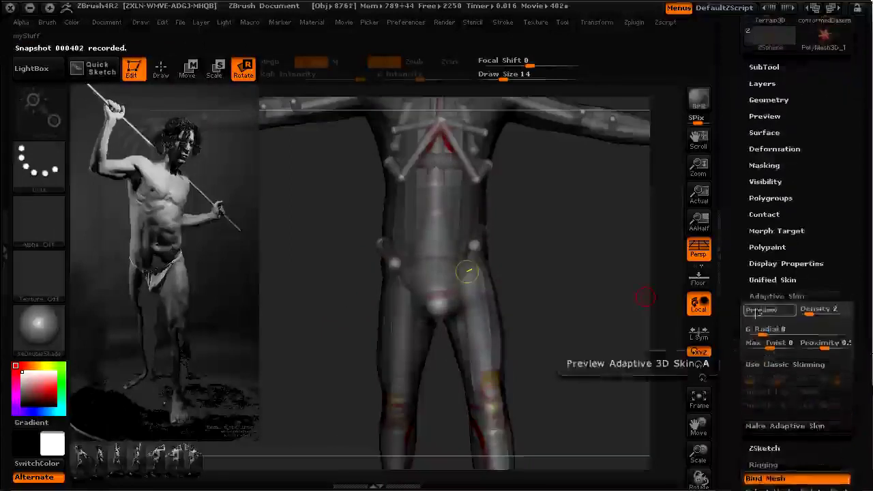
click(760, 309)
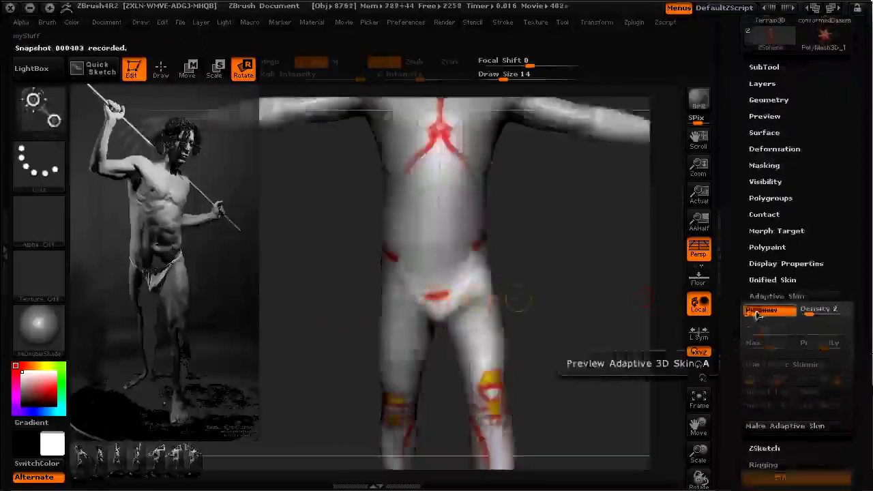
click(760, 310)
click(762, 297)
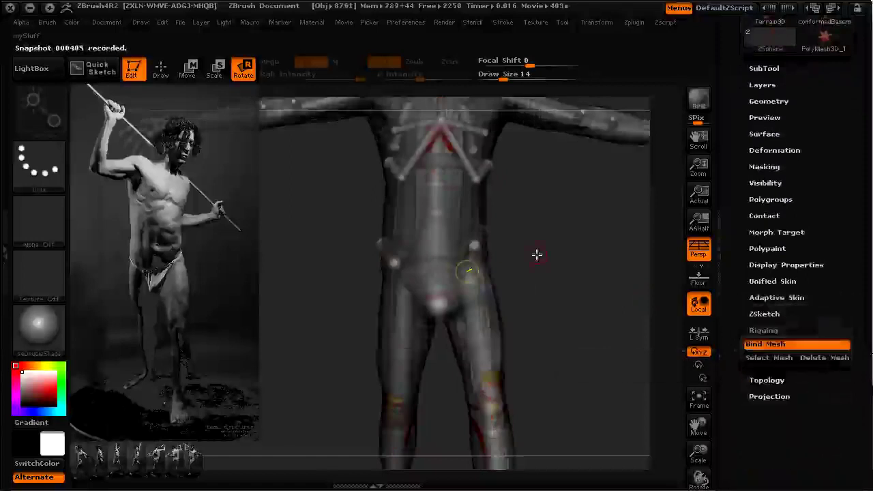
key(a)
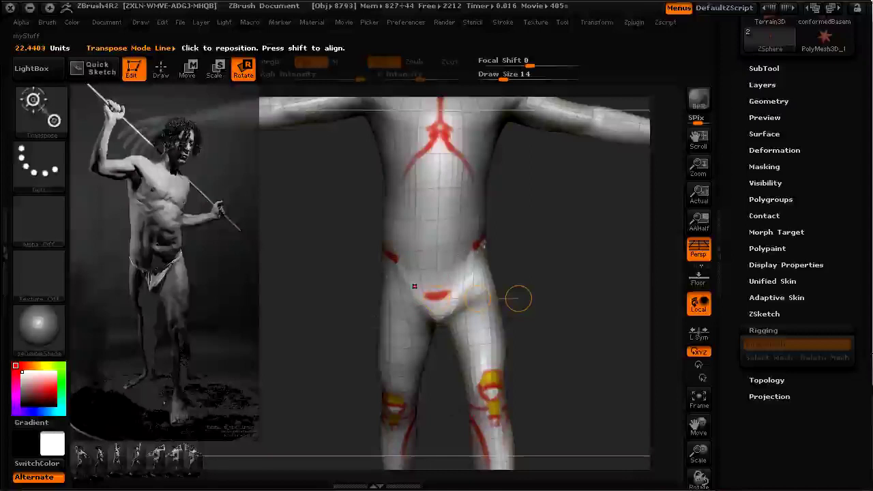
Check the pelvis and hips in the adaptive skin preview and switch back to the ZSphere rig.
drag(348, 295, 347, 310)
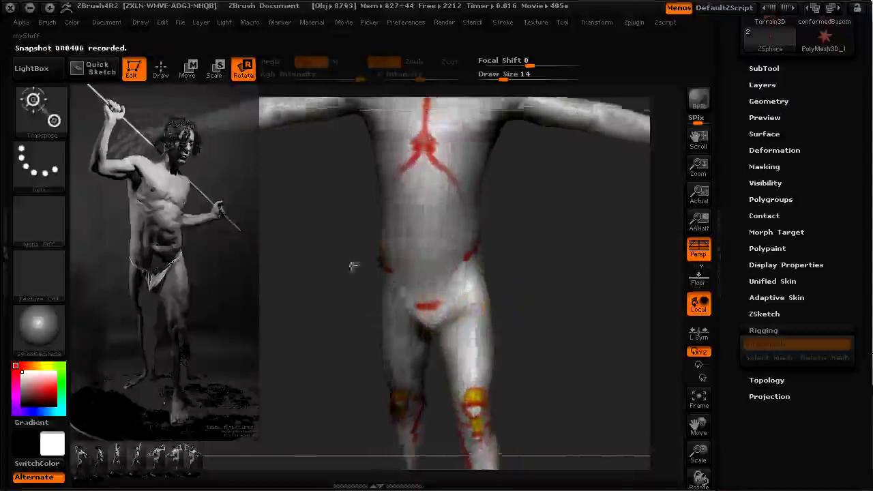
alt+drag(352, 259, 355, 273)
drag(400, 369, 343, 318)
key(a)
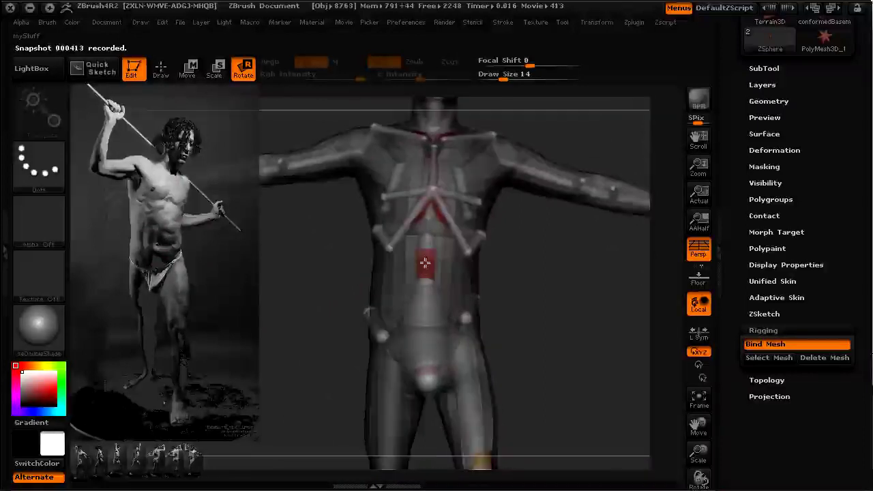
Rotate the lower spine segments to bend the torso and shift the rib cage sideways over the tilted pelvis.
drag(425, 305, 417, 304)
drag(420, 264, 426, 234)
drag(316, 322, 330, 375)
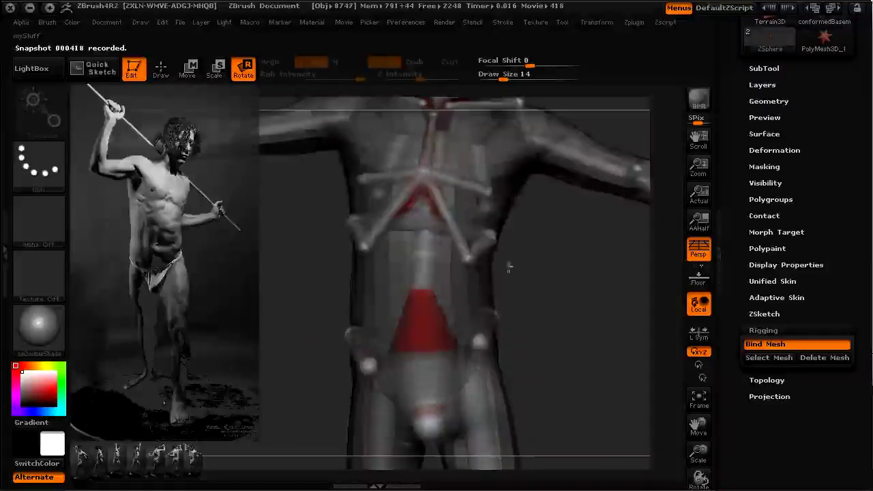
drag(381, 274, 357, 273)
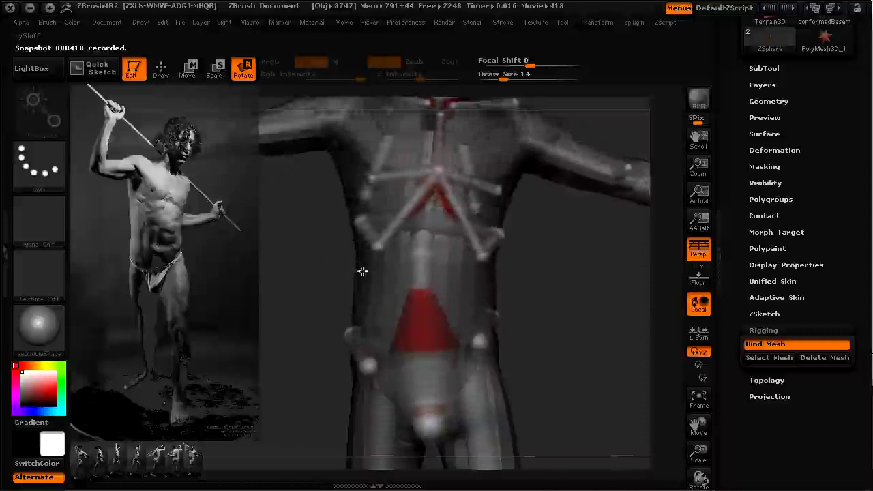
drag(420, 252, 367, 252)
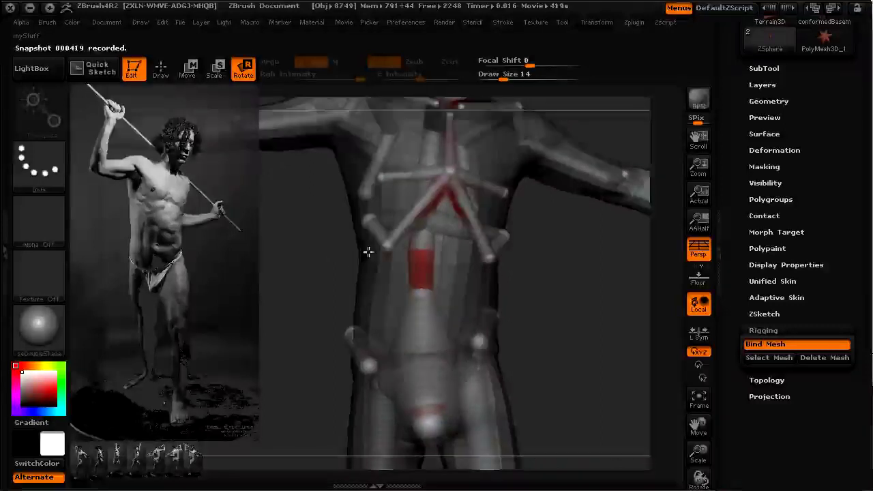
alt+drag(301, 310, 338, 226)
drag(349, 293, 333, 337)
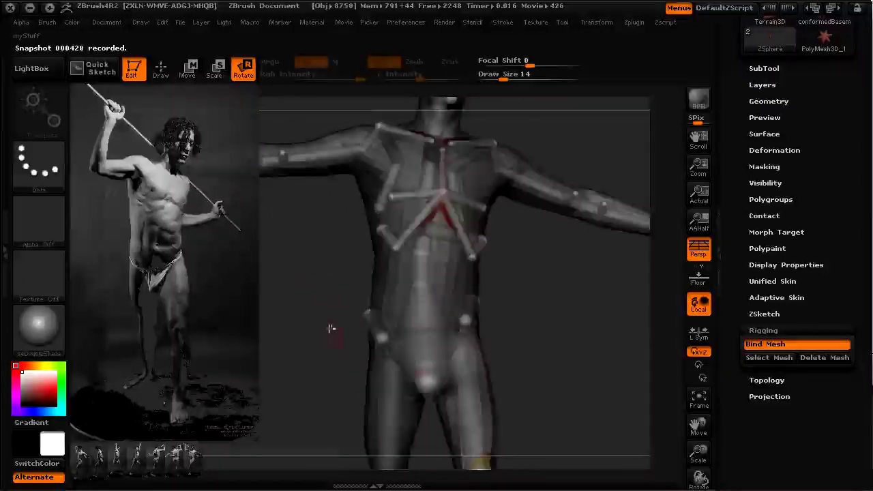
Bend the figure's left arm at the elbow by rotating its forearm forward.
drag(318, 293, 354, 367)
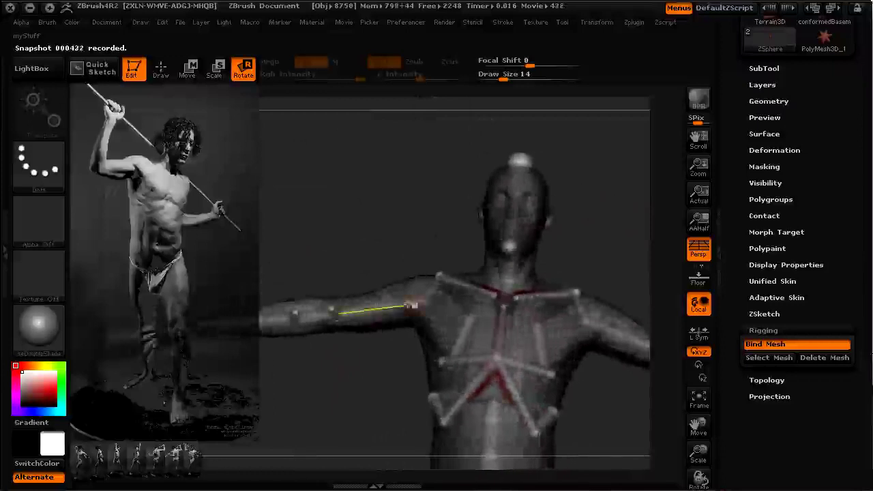
drag(370, 307, 373, 312)
drag(387, 370, 481, 313)
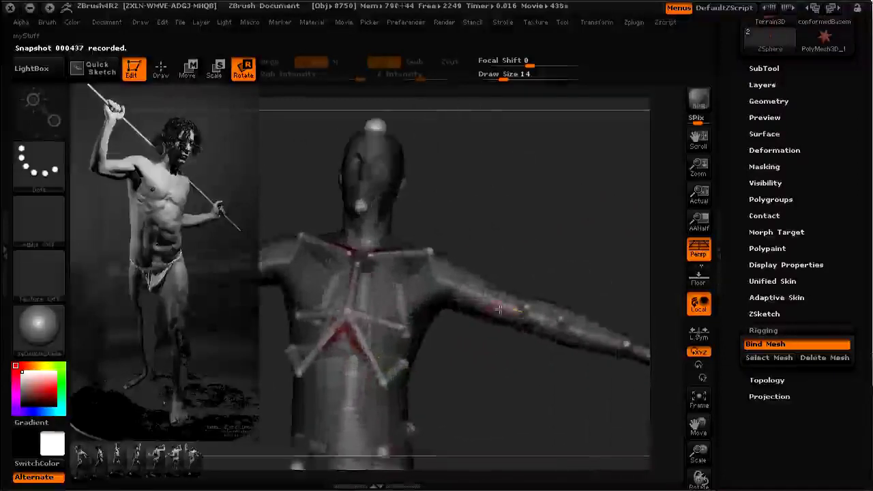
drag(469, 356, 377, 296)
drag(325, 328, 466, 412)
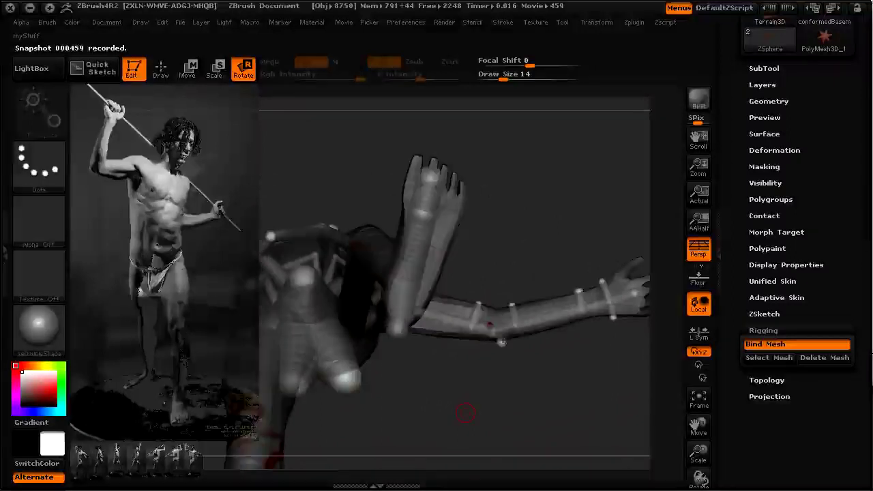
drag(495, 385, 490, 404)
drag(502, 330, 482, 318)
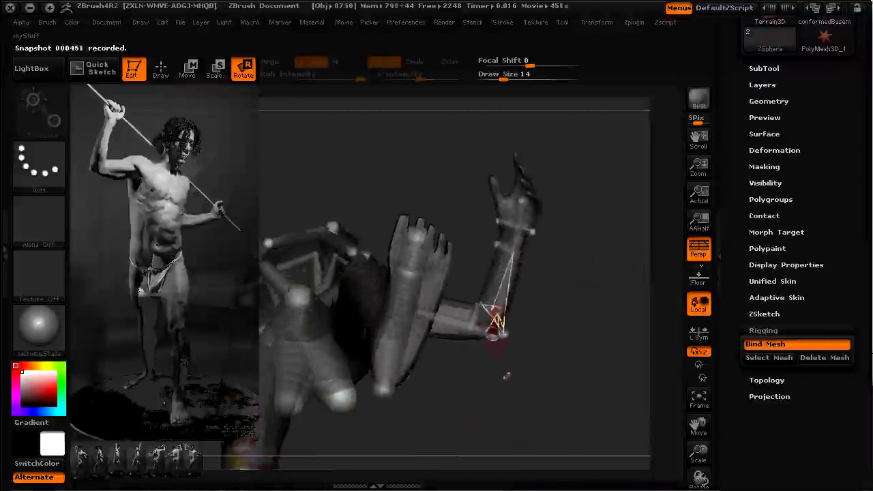
Twist the figure's left upper arm at the shoulder to aim the bent forearm outward and upward.
drag(526, 403, 447, 311)
drag(349, 300, 670, 306)
mouse_move(480, 230)
mouse_down()
mouse_move(449, 219)
mouse_move(481, 228)
mouse_up()
drag(465, 333, 456, 355)
drag(348, 297, 819, 411)
drag(443, 230, 451, 271)
drag(516, 367, 479, 349)
drag(533, 362, 846, 423)
drag(539, 367, 798, 401)
drag(483, 345, 480, 352)
drag(538, 366, 771, 452)
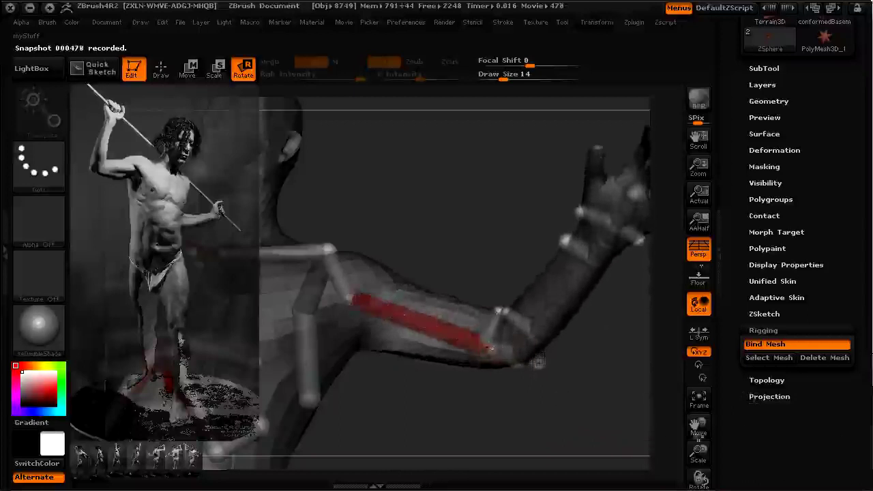
Lower the figure's left upper arm and adjust its shoulder and forearm rotation to match the front-view reference.
drag(438, 251, 414, 339)
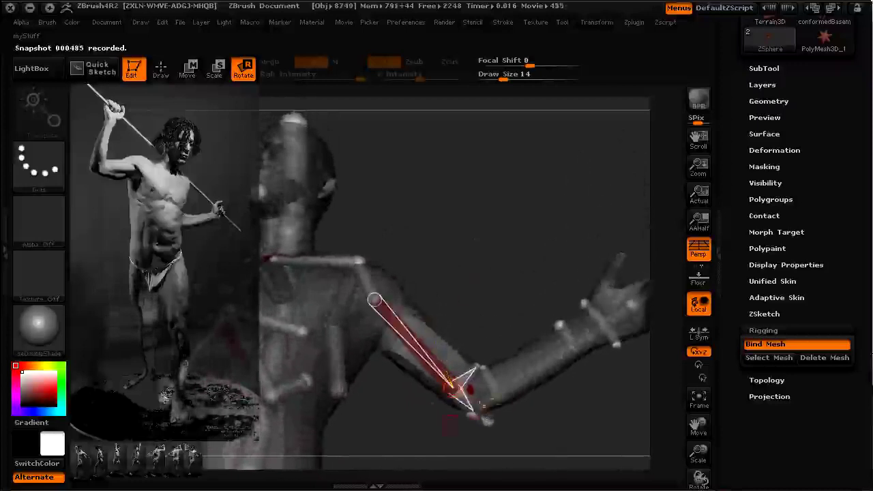
drag(462, 290, 449, 305)
drag(295, 270, 314, 205)
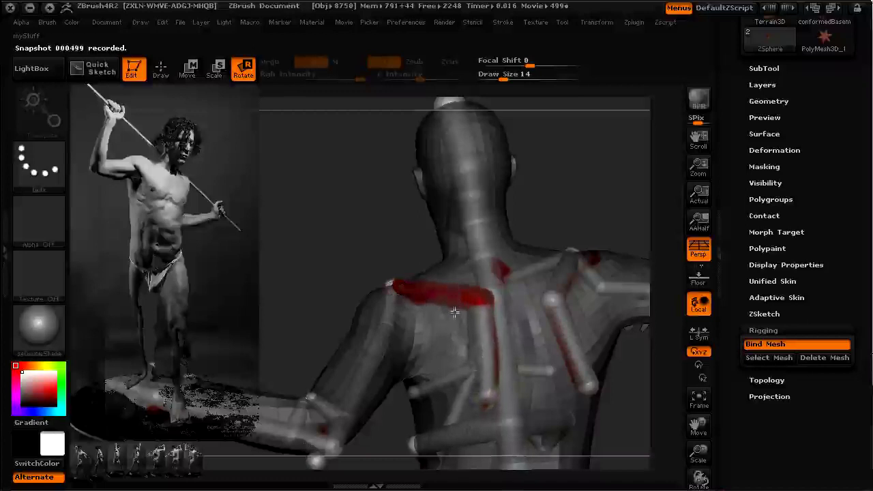
drag(454, 313, 454, 302)
drag(314, 282, 438, 397)
drag(323, 262, 484, 269)
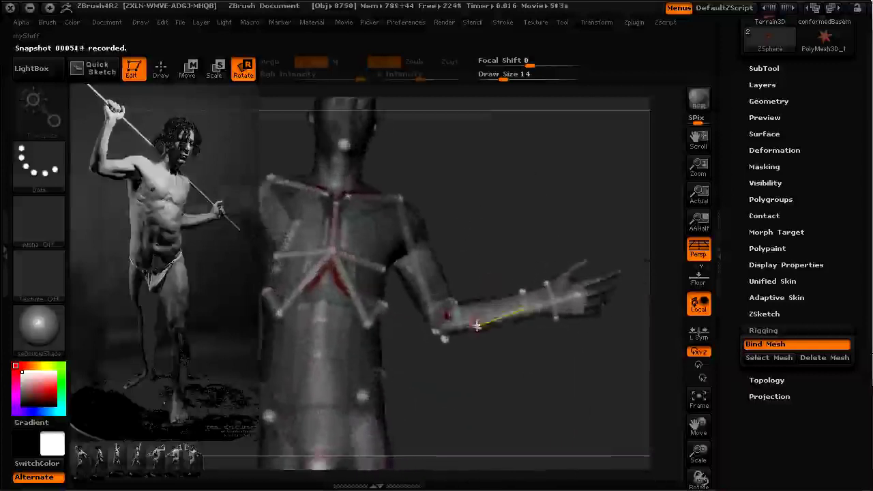
mouse_move(453, 329)
mouse_down()
mouse_move(448, 316)
mouse_move(455, 323)
mouse_up()
alt+drag(503, 382, 614, 358)
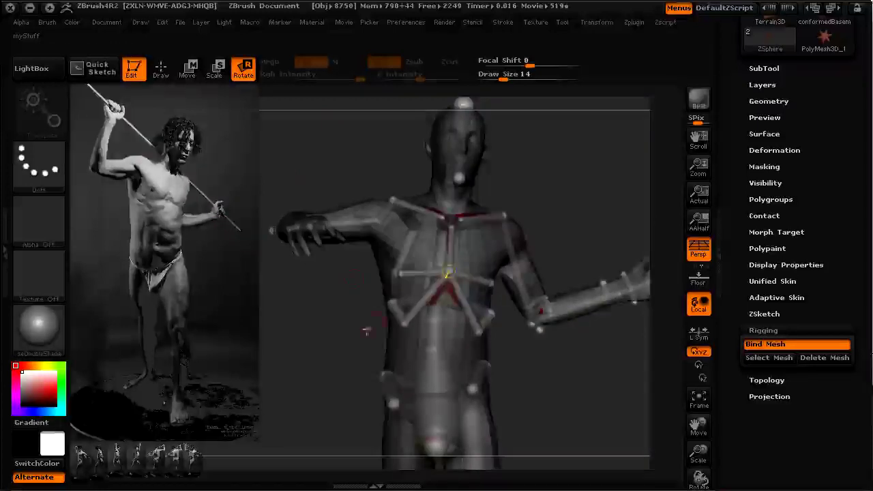
Twist the figure's right upper arm so that its bent forearm swings upward beside the head.
alt+drag(335, 288, 236, 222)
drag(309, 331, 424, 311)
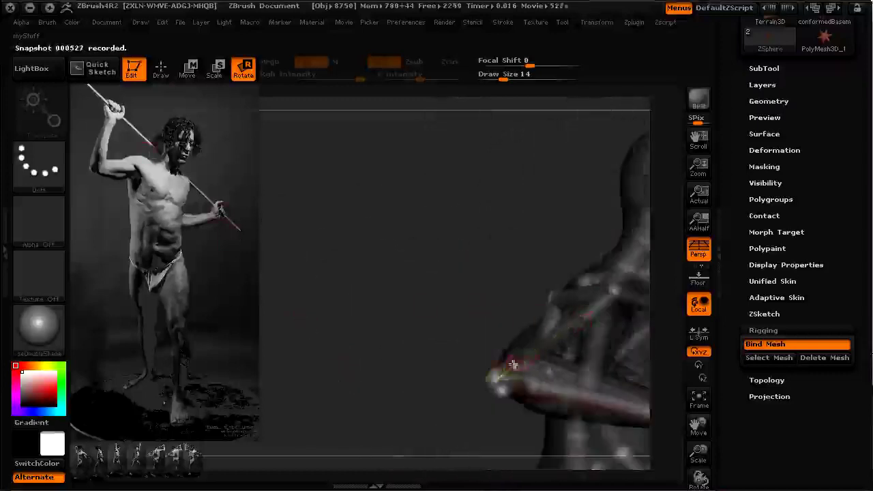
mouse_move(517, 358)
mouse_down()
mouse_move(391, 219)
mouse_move(400, 307)
mouse_move(508, 351)
mouse_move(299, 237)
mouse_move(335, 287)
mouse_move(522, 357)
mouse_move(514, 361)
mouse_up()
drag(458, 339, 459, 318)
drag(515, 362, 359, 332)
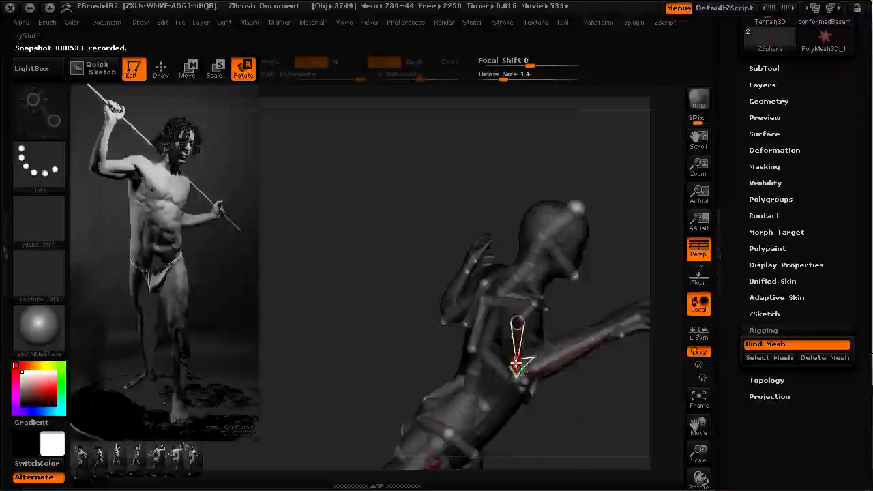
drag(519, 366, 451, 363)
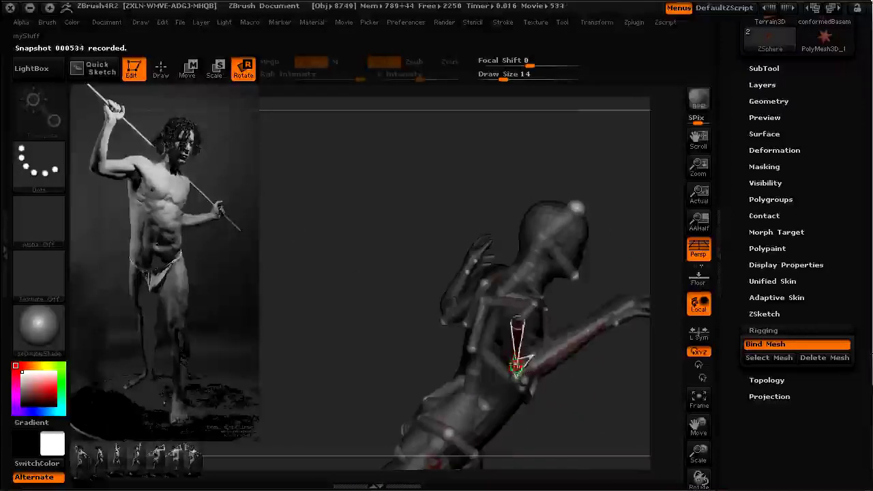
drag(376, 356, 263, 356)
drag(379, 351, 284, 243)
drag(293, 365, 316, 256)
drag(312, 221, 326, 307)
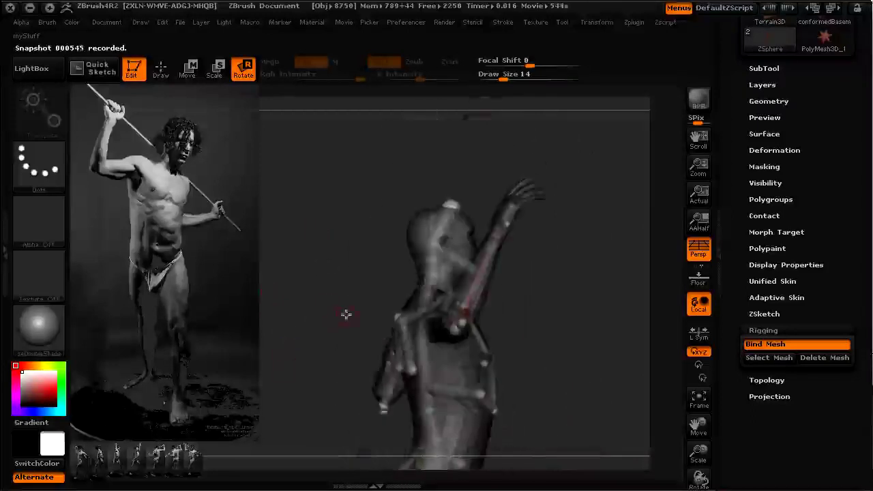
Switch the SpotLight reference to the side-view photo of the man facing right with his arm raised, and leave SpotLight editing.
key(shift+z)
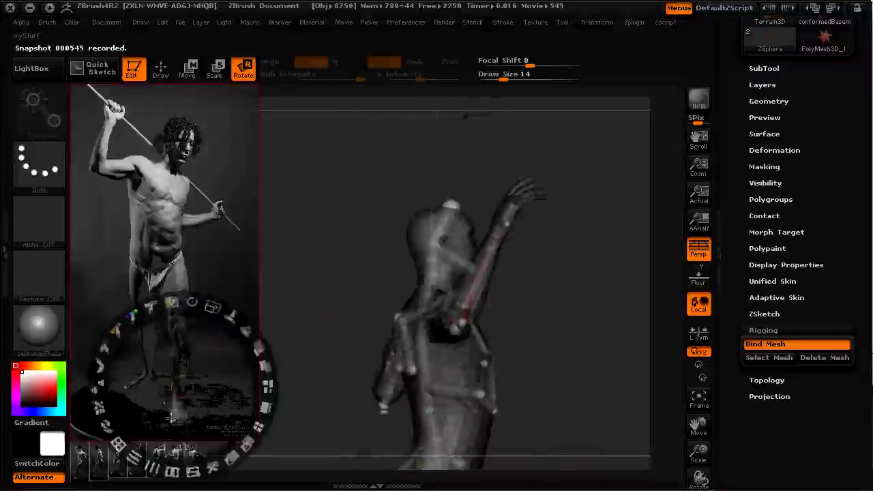
drag(187, 388, 205, 265)
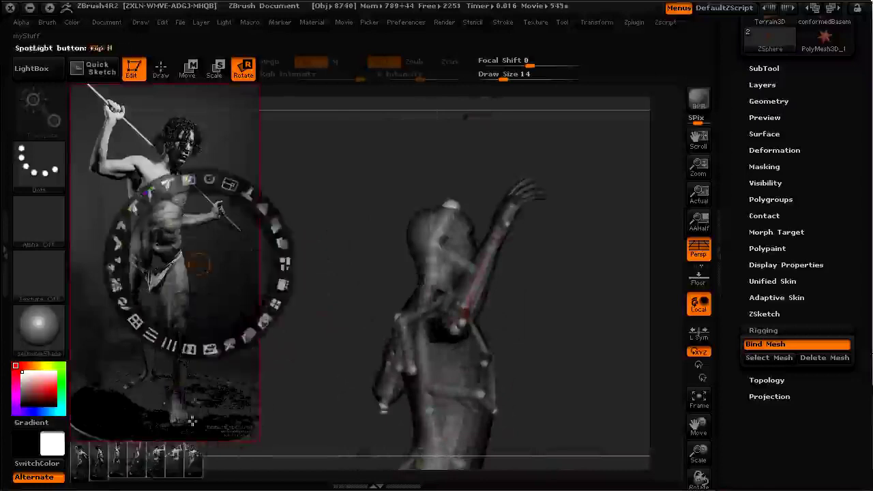
click(138, 456)
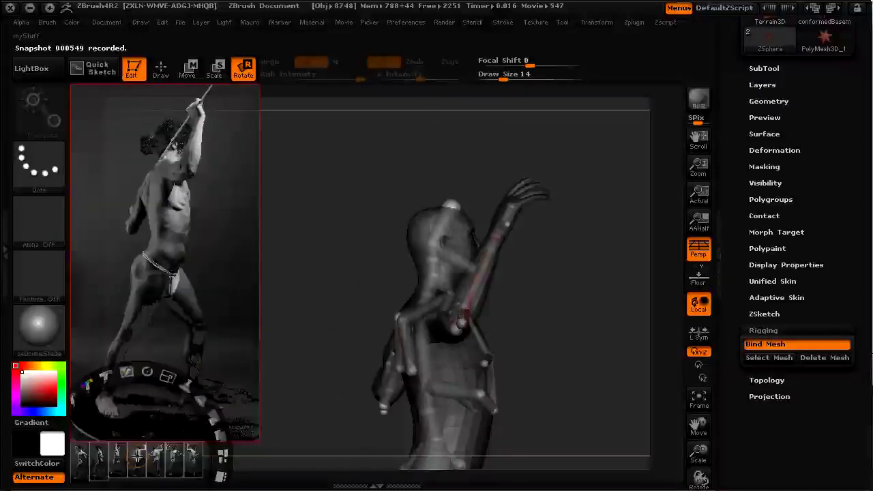
drag(150, 419, 242, 285)
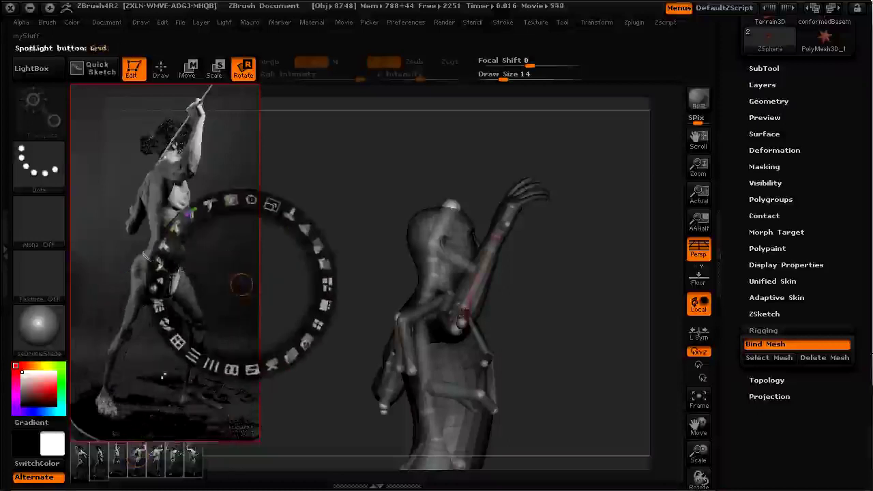
click(117, 452)
click(199, 474)
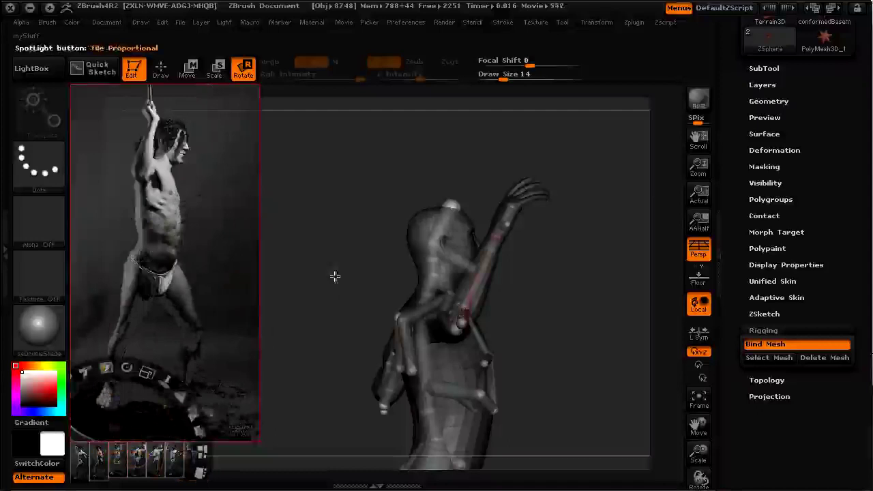
key(z)
Rotate the figure's right upper arm to bring the raised forearm closer to vertical, as in the side-view reference.
drag(365, 277, 142, 164)
drag(330, 313, 351, 351)
alt+drag(489, 414, 441, 328)
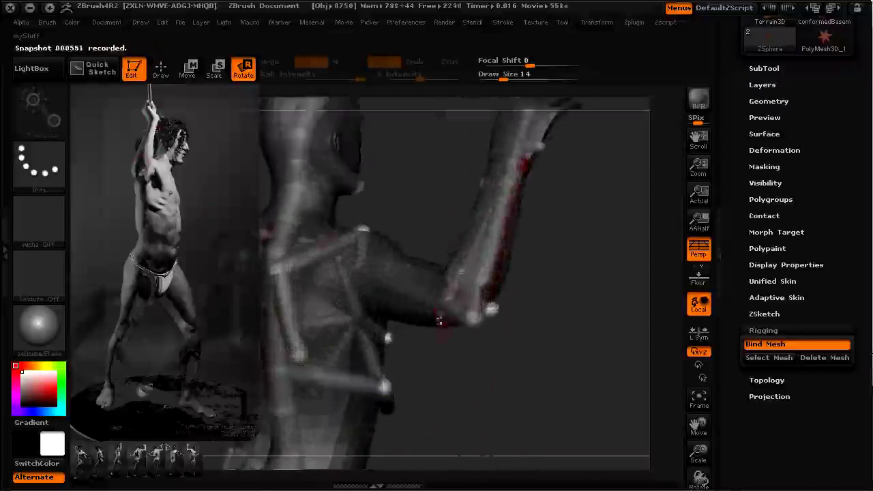
drag(398, 296, 492, 109)
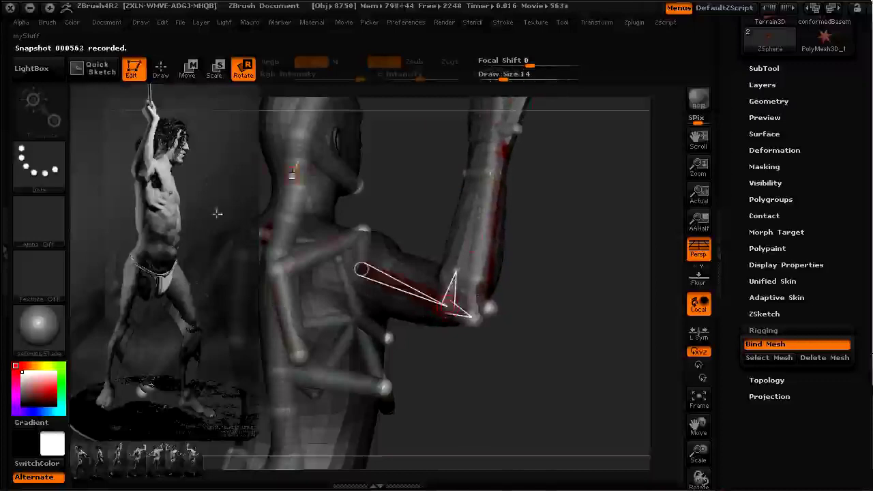
drag(443, 308, 467, 328)
alt+drag(532, 390, 388, 344)
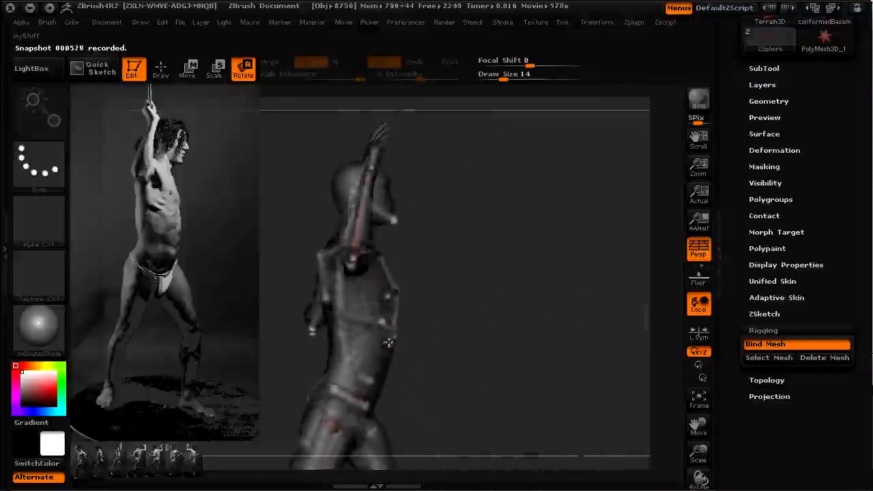
Swing the figure's raised right arm farther back at the shoulder, checking the full-body profile against the side-view reference.
alt+drag(279, 257, 283, 317)
alt+drag(267, 239, 338, 139)
drag(287, 195, 326, 276)
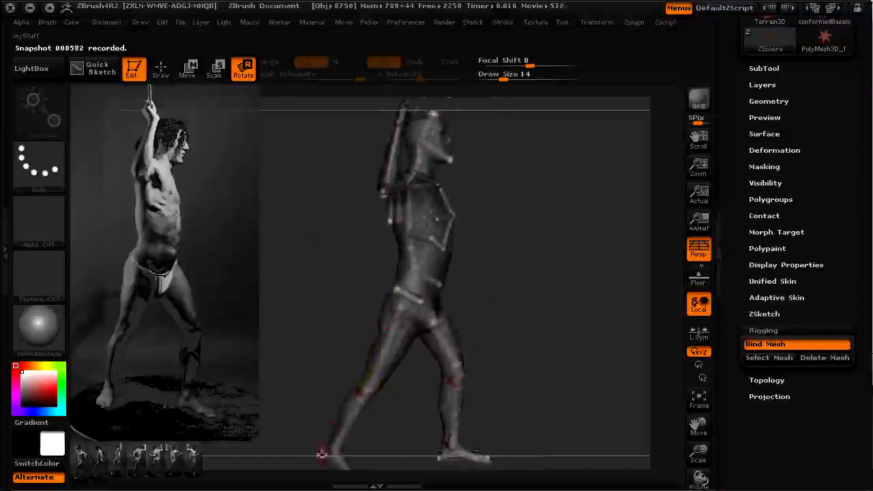
drag(426, 370, 387, 368)
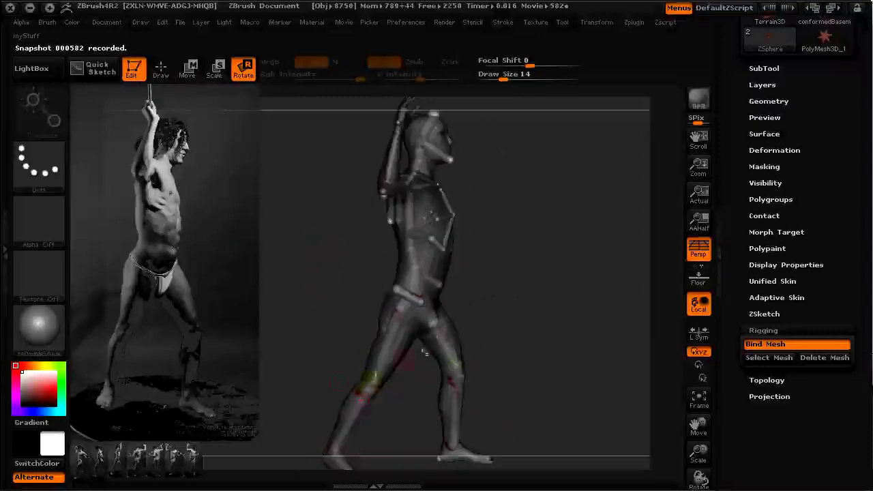
alt+drag(317, 330, 298, 335)
alt+drag(300, 370, 294, 341)
Bend the figure's raised right hand backward at the wrist and check the arm from the front.
drag(373, 303, 396, 241)
drag(265, 258, 341, 250)
drag(372, 276, 374, 273)
drag(358, 217, 348, 252)
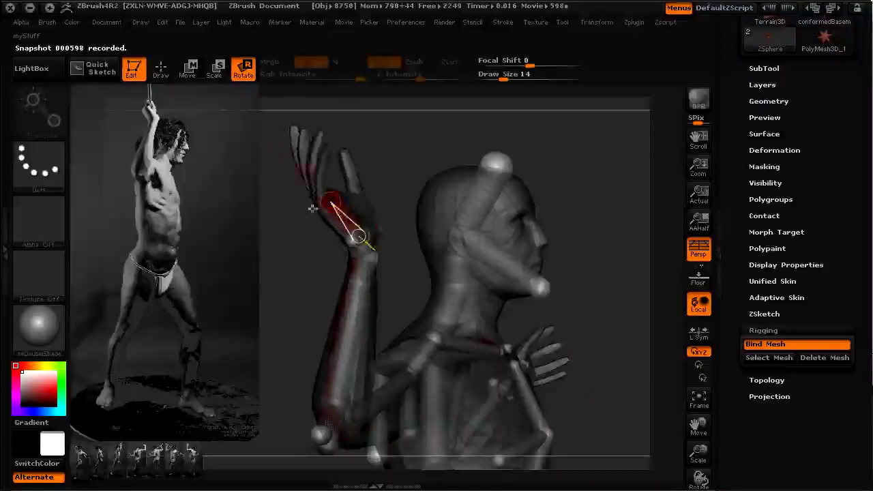
alt+drag(319, 301, 370, 376)
alt+drag(323, 321, 365, 271)
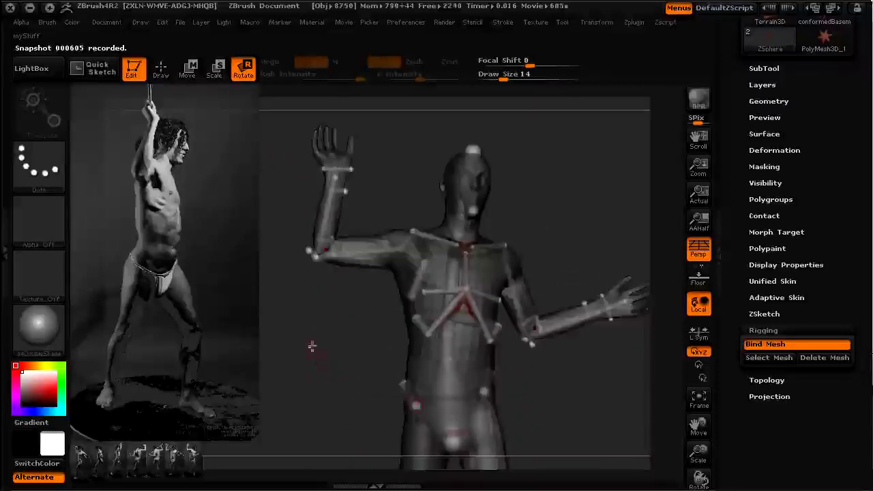
Rotate the right shoulder blade ZSpheres on the figure's back to follow the raised arm.
drag(338, 379, 508, 345)
drag(496, 393, 451, 291)
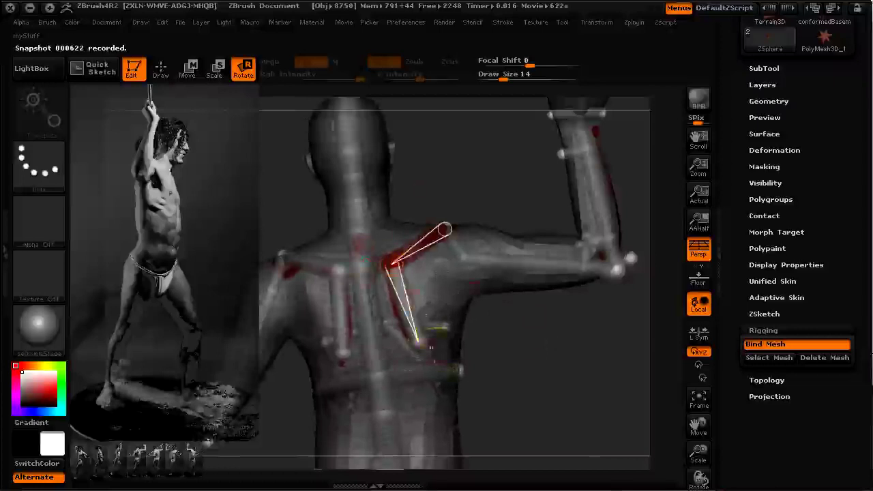
alt+drag(562, 383, 375, 311)
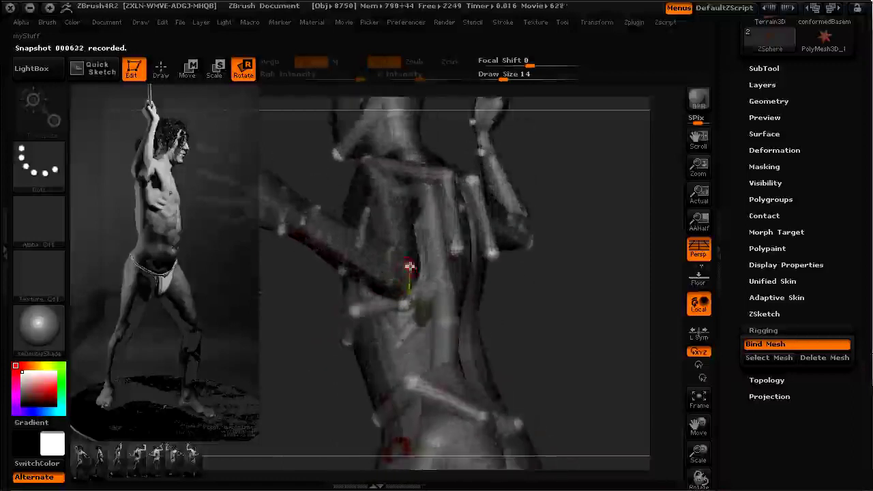
Adjust the figure's left upper arm from behind and check the torso and arms from the side and front.
drag(573, 341, 112, 148)
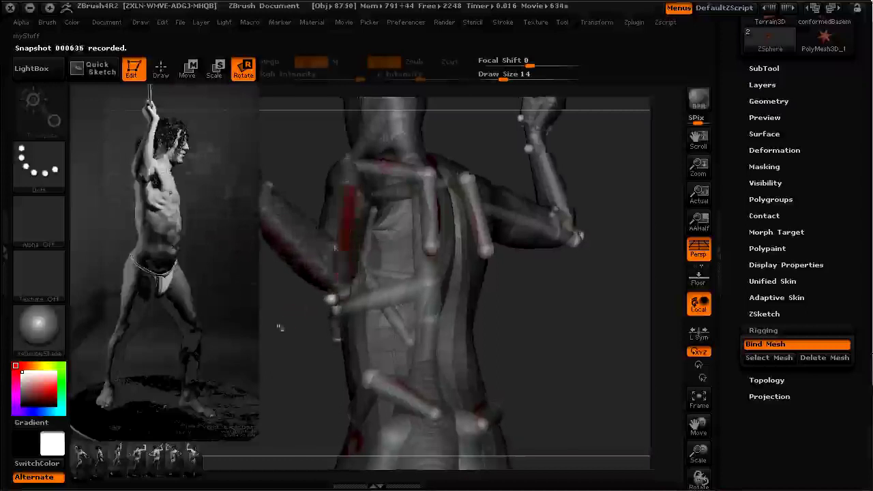
drag(285, 326, 307, 334)
drag(386, 310, 414, 300)
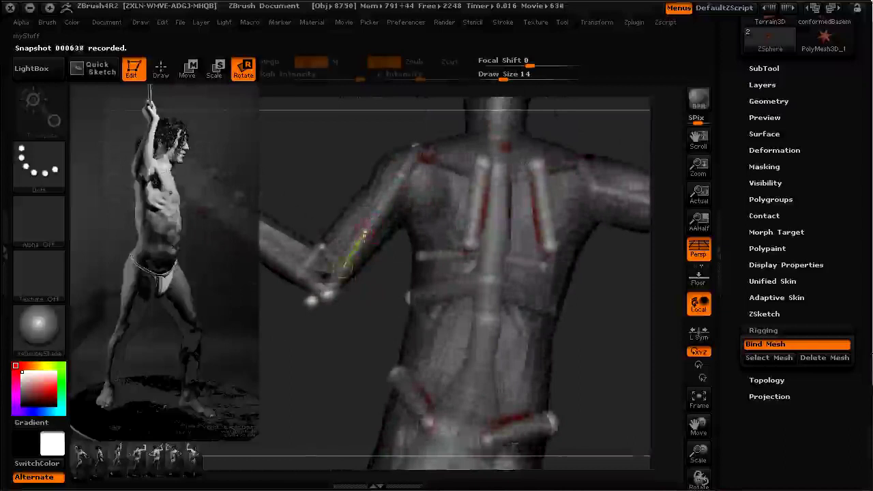
drag(363, 233, 366, 222)
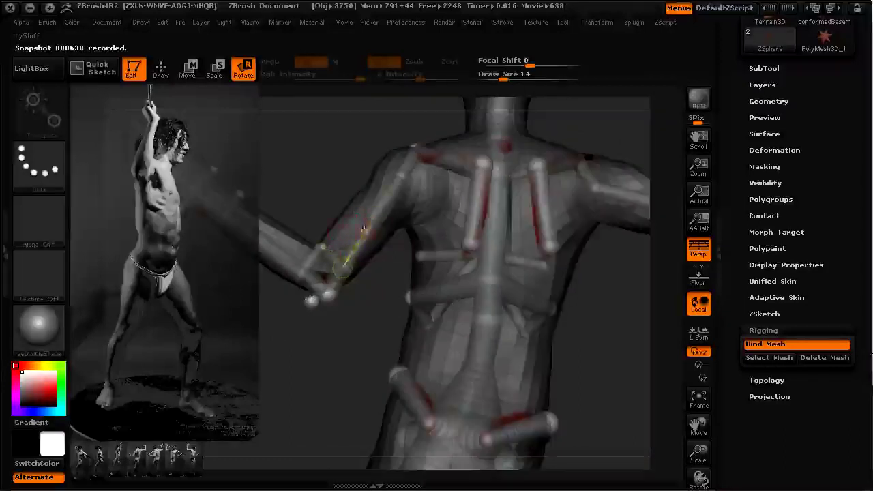
drag(312, 186, 330, 182)
drag(332, 351, 314, 332)
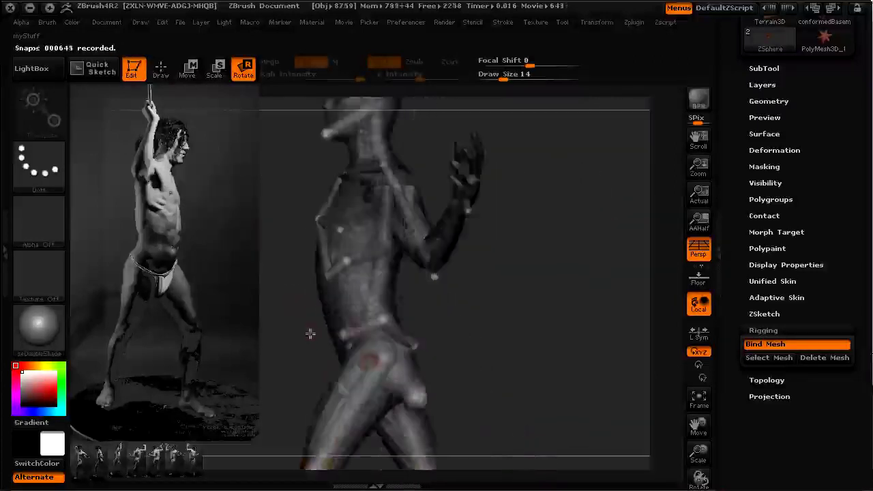
drag(490, 331, 516, 356)
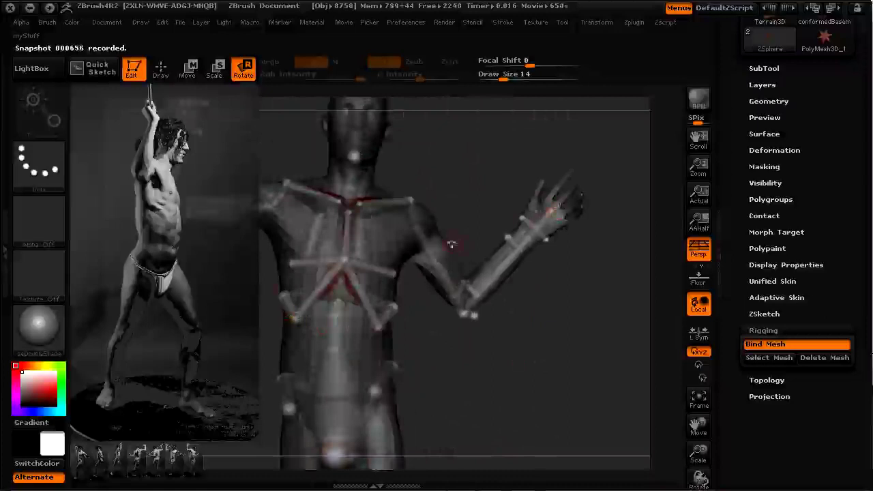
Swap the enlarged SpotLight reference to the front-view photo of the man holding the pole, using Tile Proportional.
key(shift+z)
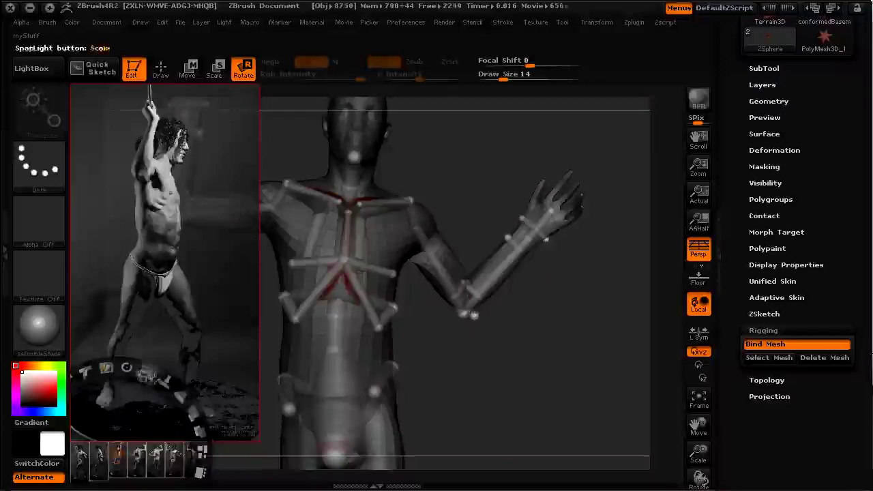
drag(118, 453, 248, 267)
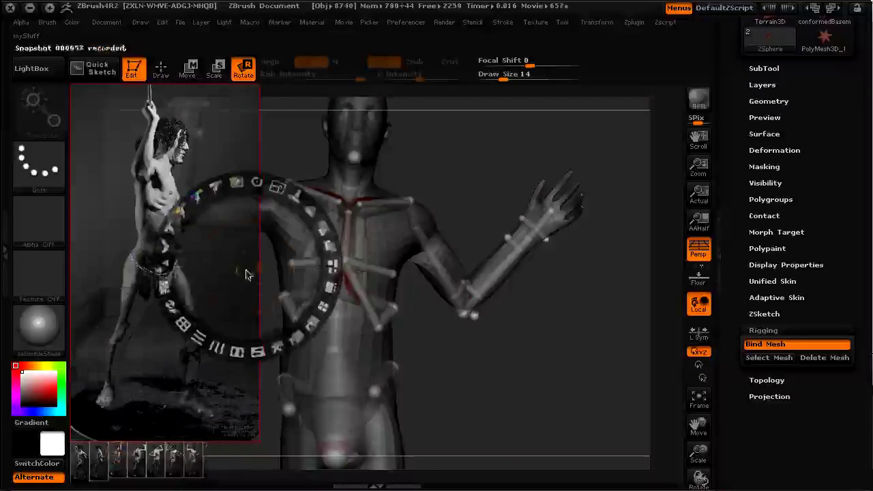
click(196, 461)
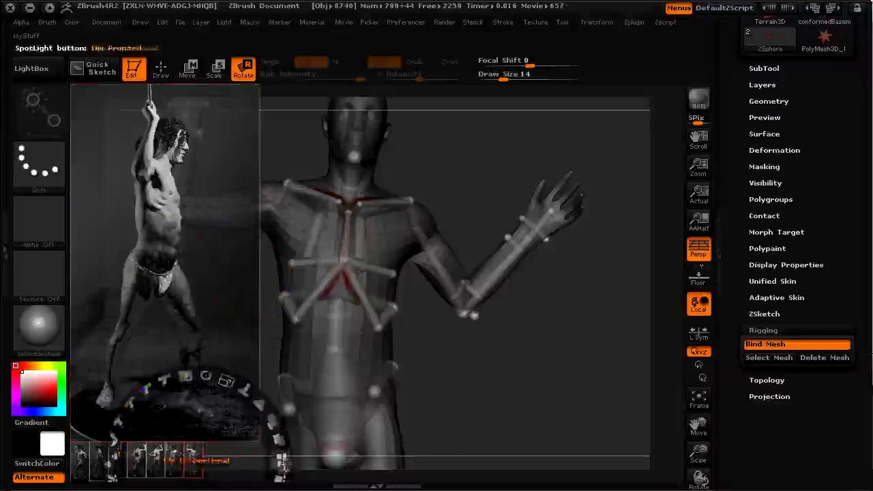
click(280, 478)
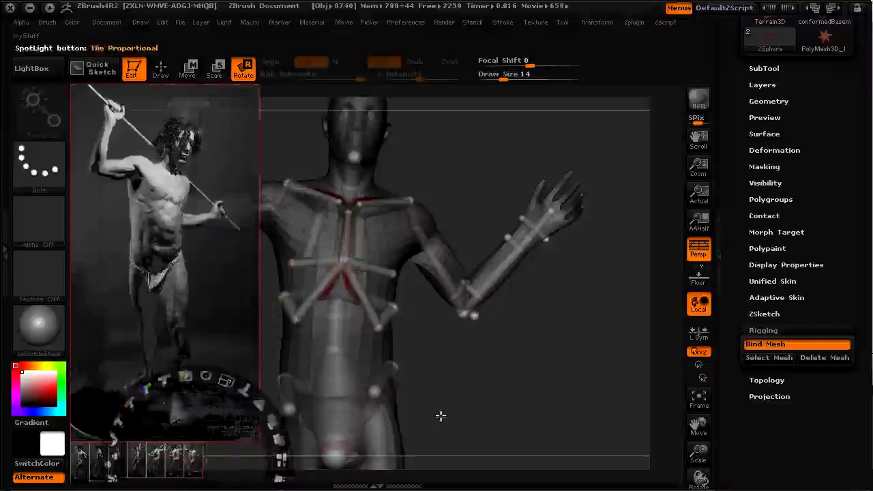
key(z)
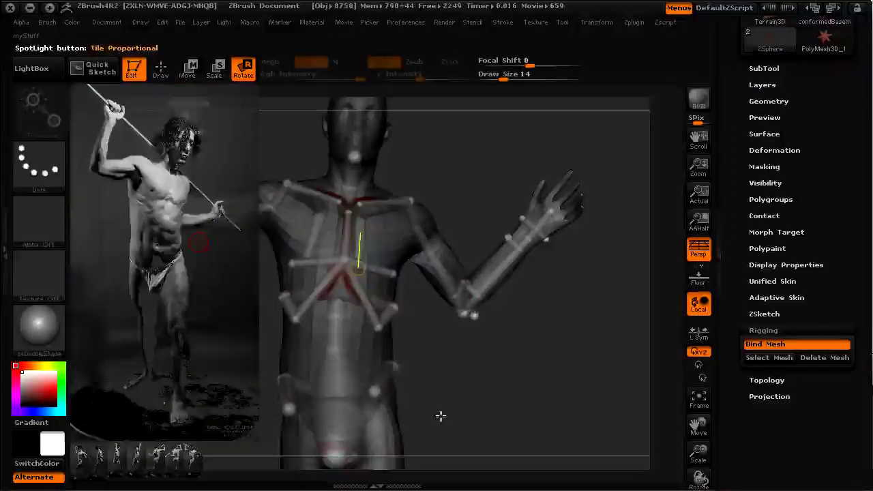
Bend the figure's waist and ribcage sideways along the spine ZSpheres to match the torso tilt in the front-view reference.
alt+drag(516, 409, 469, 371)
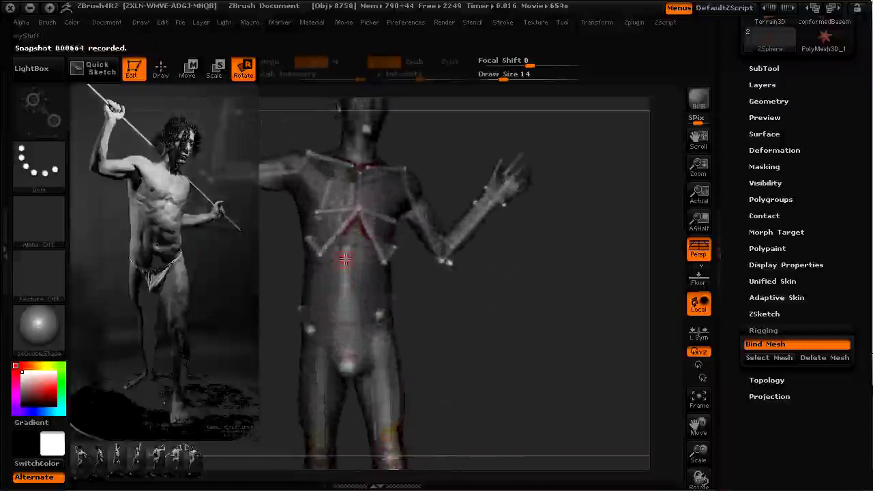
drag(348, 261, 342, 304)
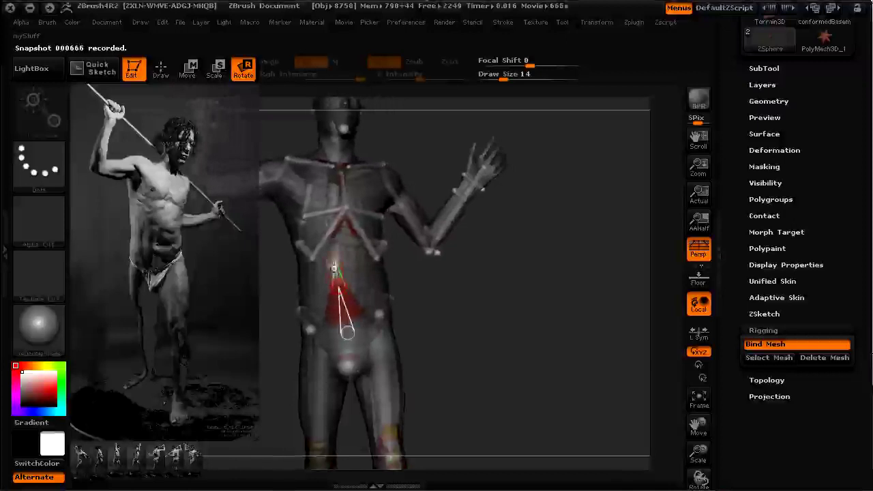
drag(334, 251, 340, 272)
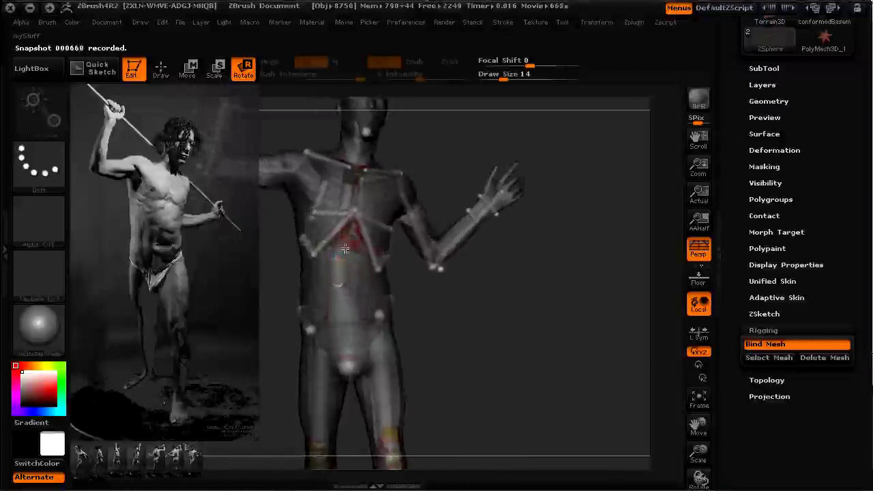
alt+drag(512, 400, 516, 450)
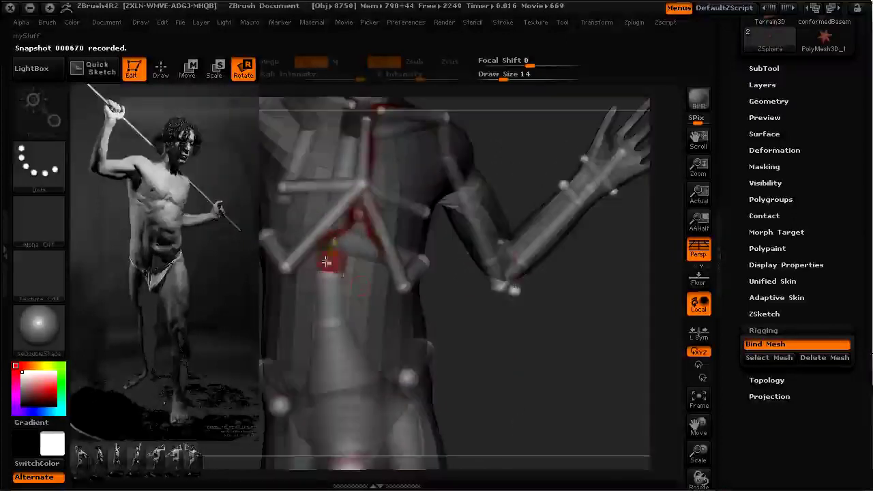
Rotate the mid-spine and upper-back ZSpheres from behind to refine the torso's curve, and check it from the front.
drag(447, 360, 517, 350)
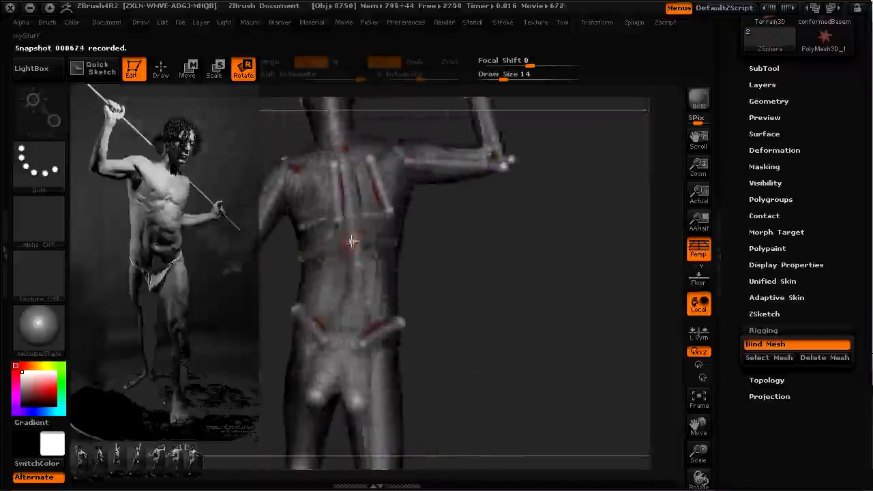
drag(356, 240, 391, 254)
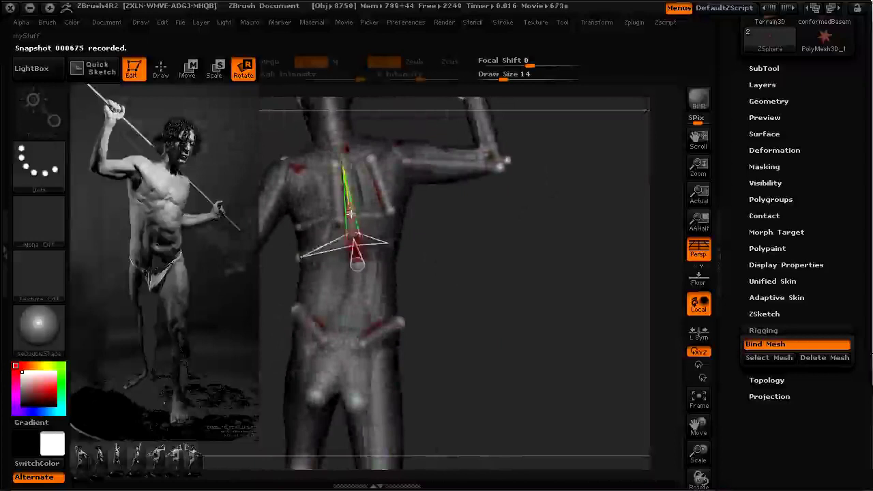
drag(350, 215, 344, 217)
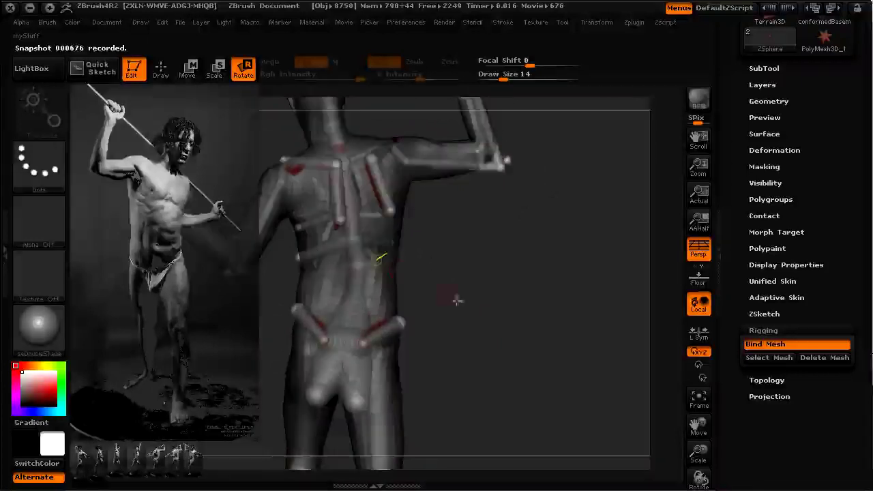
drag(354, 252, 356, 254)
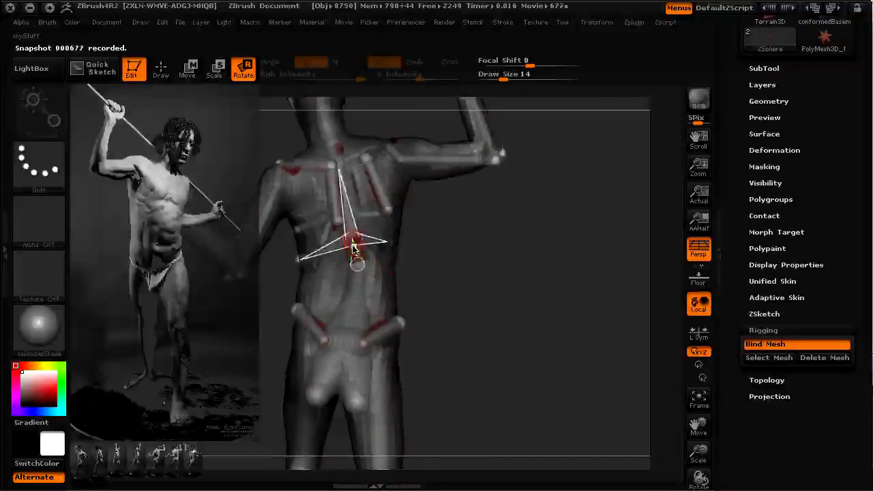
drag(468, 338, 403, 253)
drag(462, 289, 407, 259)
mouse_move(499, 359)
alt+mouse_down()
mouse_move(526, 333)
mouse_move(474, 360)
mouse_move(508, 347)
alt+mouse_up()
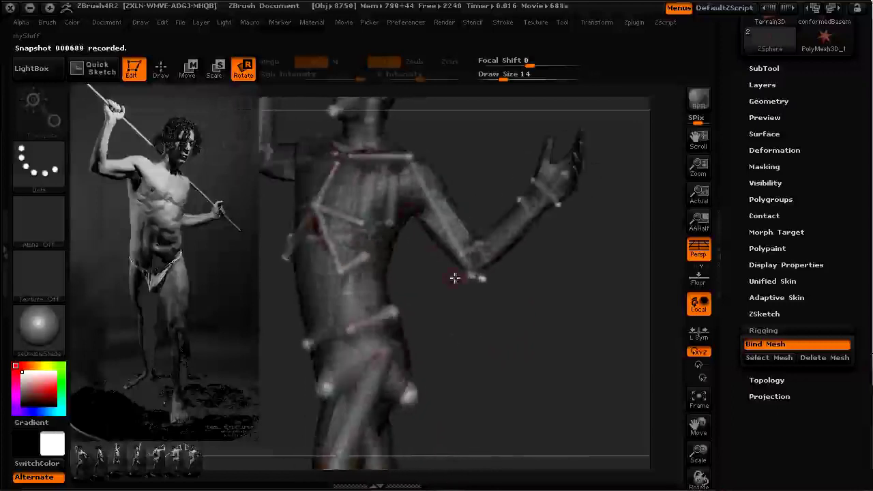
key(a)
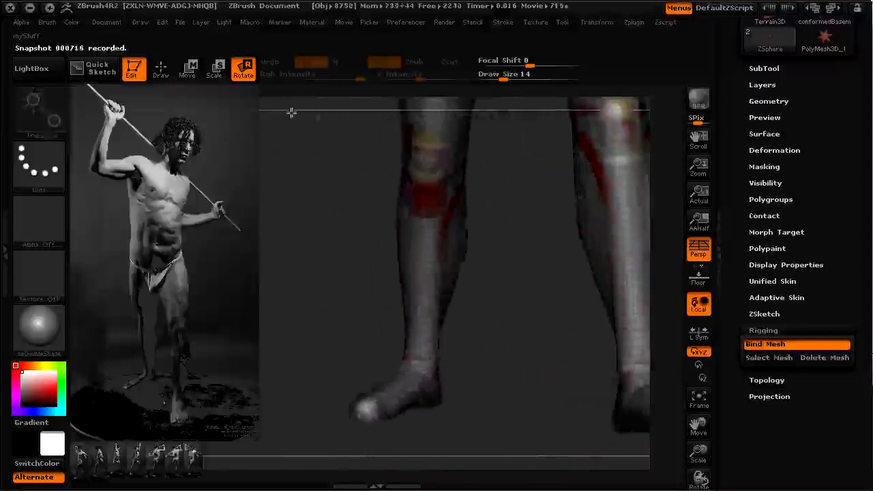
Rotate the figure's right lower leg and ankle so the foot points outward, checking the legs from the side.
drag(428, 170, 436, 343)
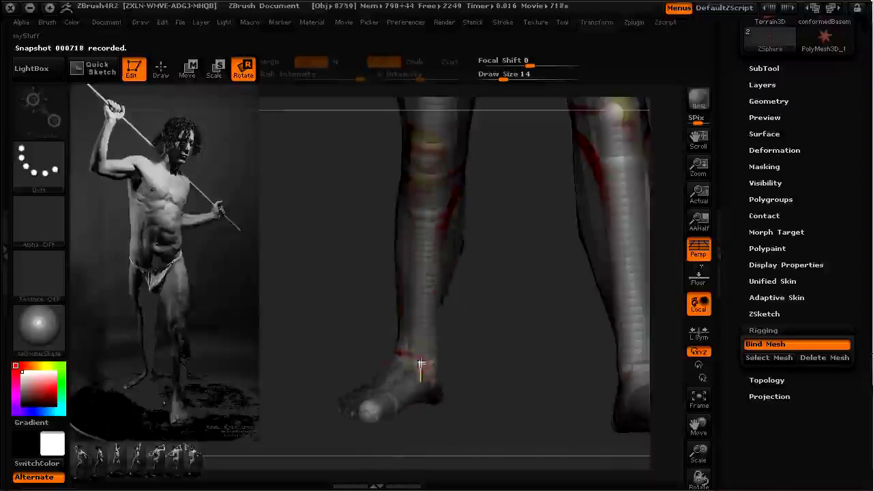
click(421, 366)
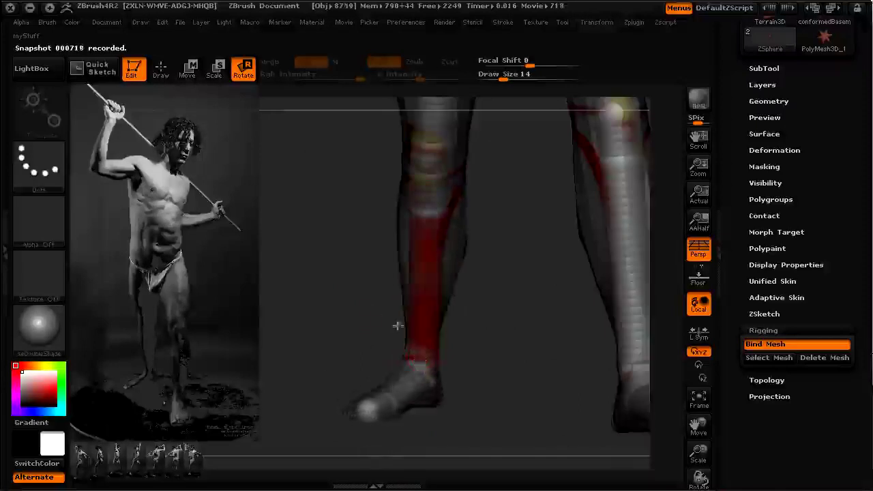
alt+drag(332, 296, 359, 300)
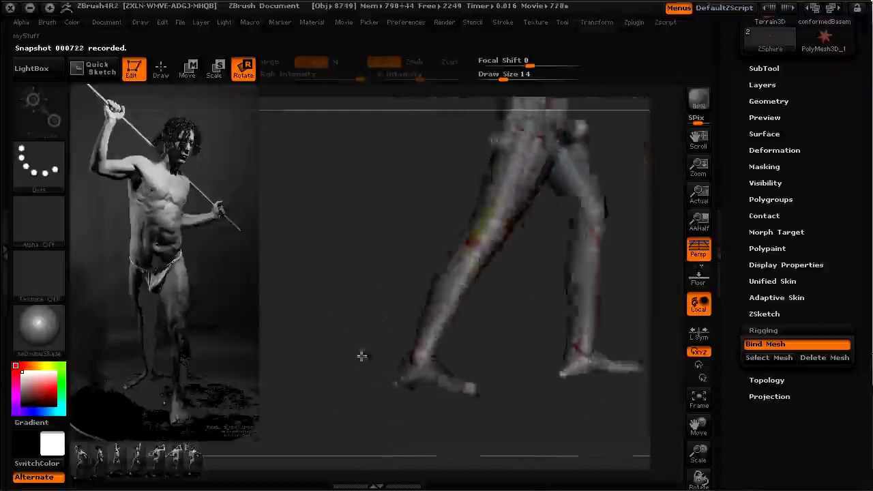
drag(419, 361, 421, 363)
alt+drag(331, 328, 298, 327)
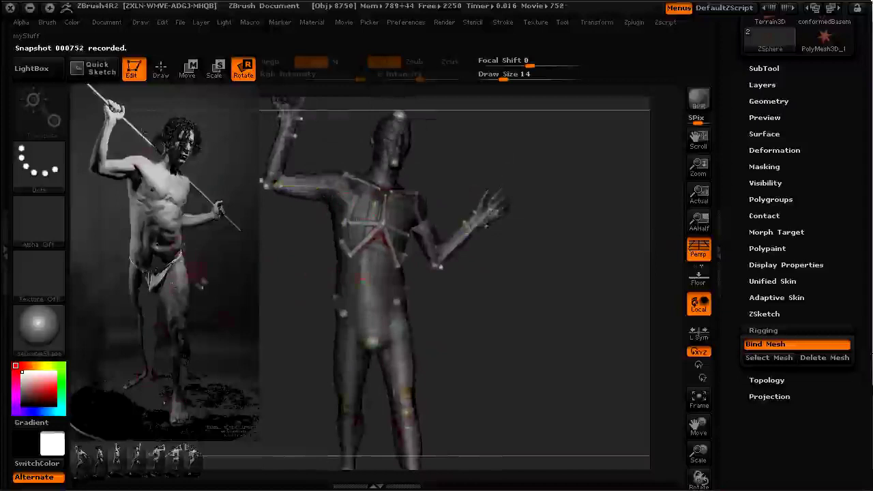
Rotate the head and neck ZSpheres from behind to adjust the head's tilt toward the front-view reference.
alt+drag(294, 280, 355, 294)
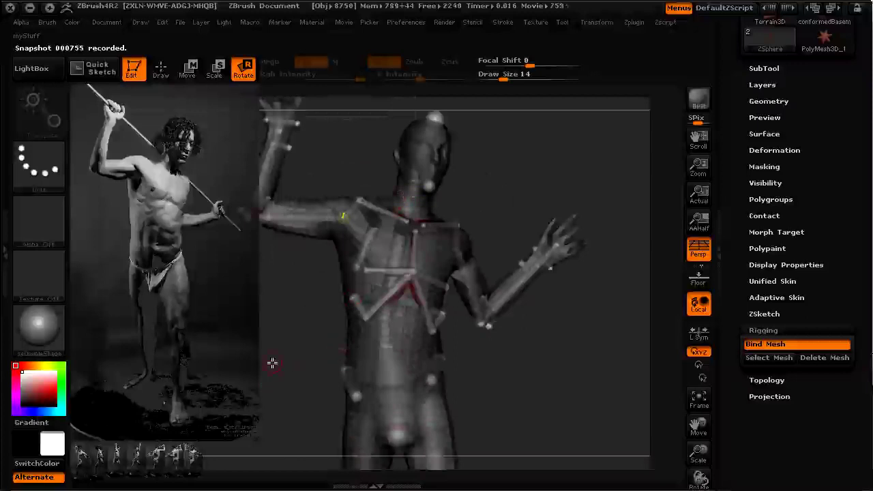
alt+drag(519, 219, 496, 337)
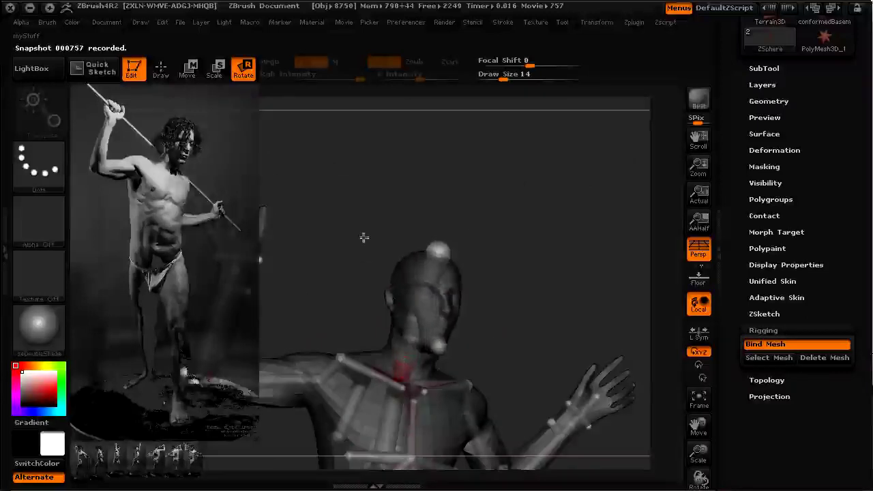
drag(397, 317, 347, 298)
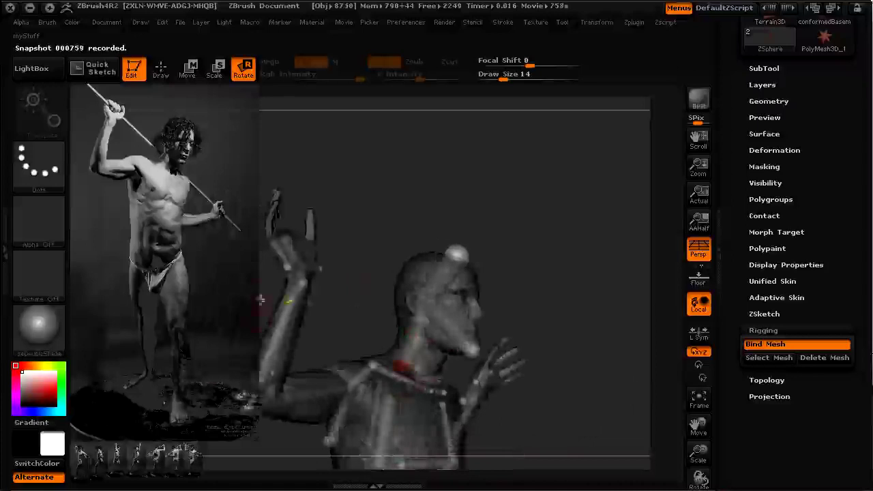
drag(267, 302, 416, 316)
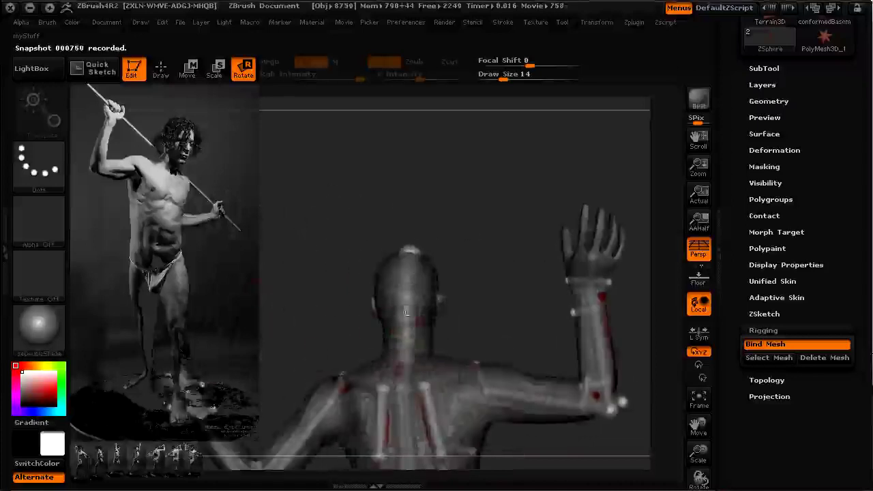
drag(406, 251, 401, 250)
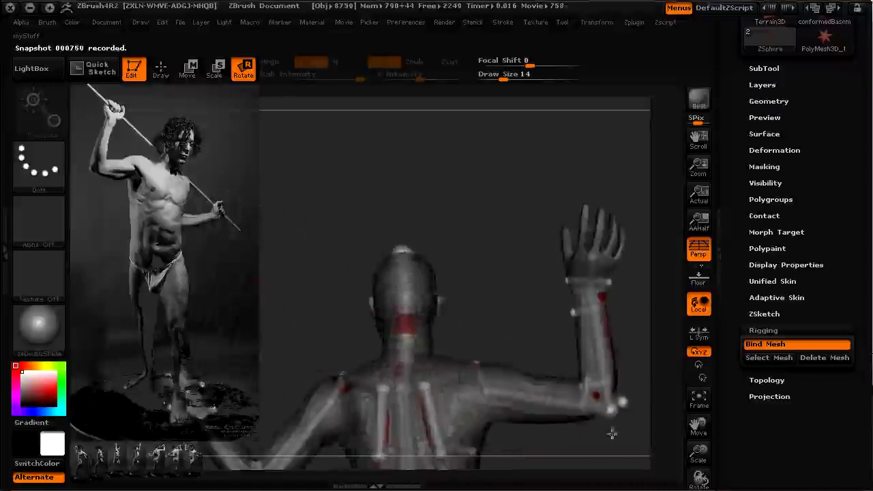
drag(524, 319, 485, 348)
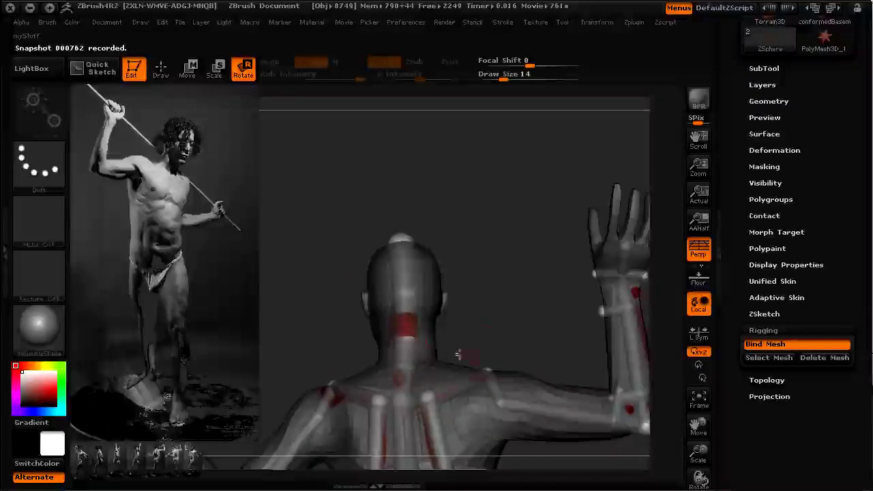
drag(405, 349, 399, 328)
drag(322, 328, 396, 324)
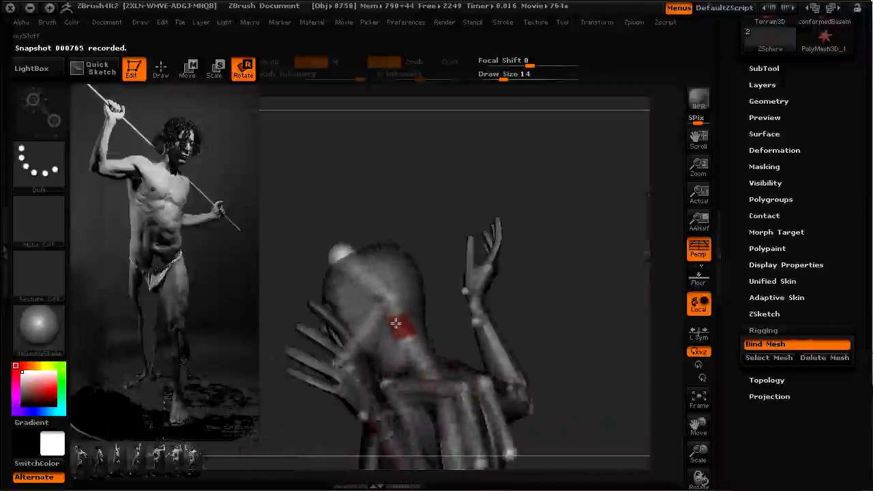
drag(393, 241, 382, 175)
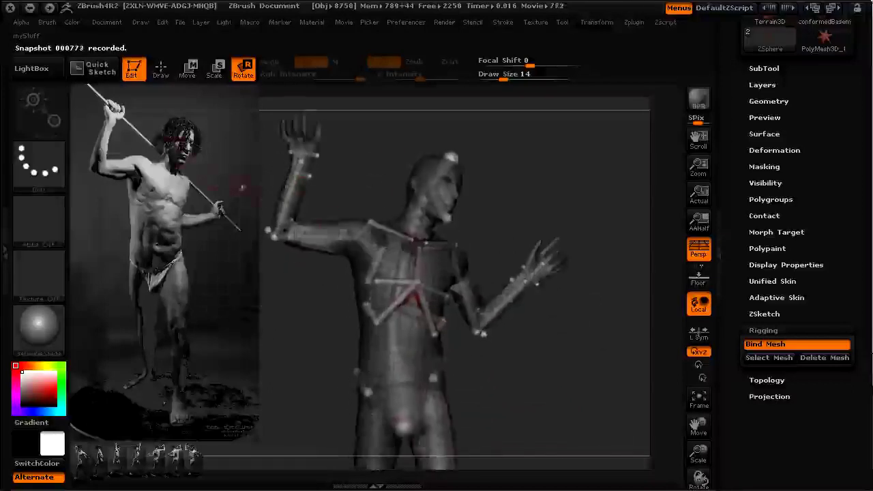
Rotate the neck and head ZSpheres to refine the head's turn and tilt toward the front-view reference.
drag(330, 365, 284, 286)
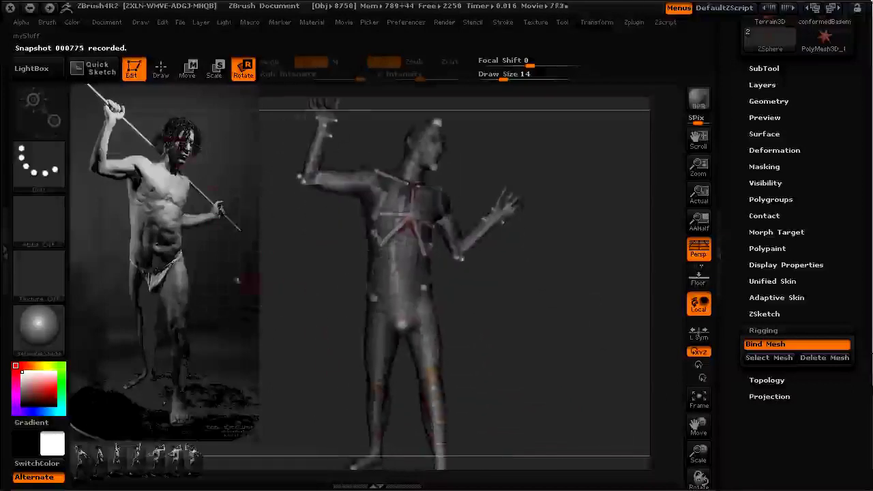
mouse_move(366, 357)
mouse_down()
mouse_move(331, 335)
mouse_move(362, 352)
mouse_up()
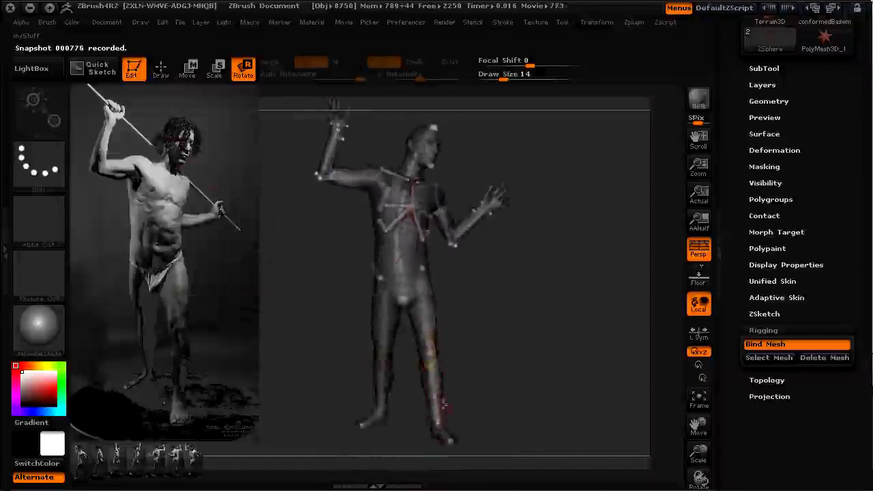
alt+drag(491, 406, 480, 439)
alt+drag(320, 292, 308, 332)
drag(294, 103, 397, 178)
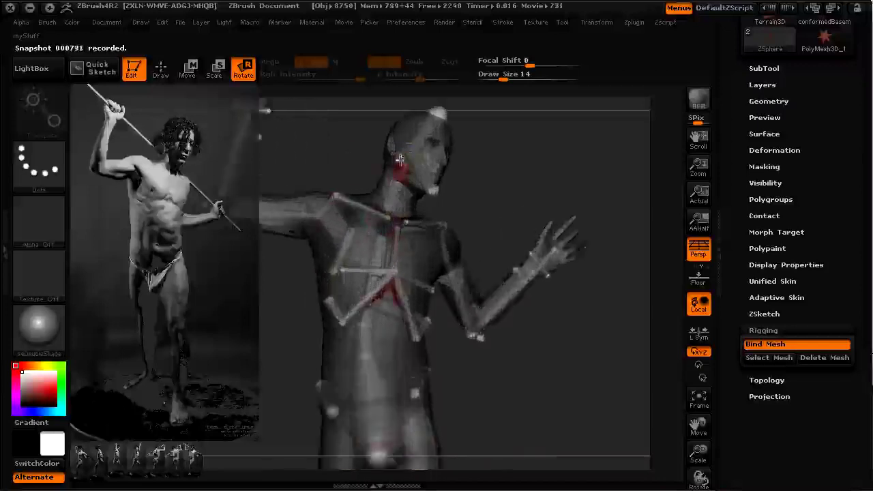
drag(310, 151, 398, 213)
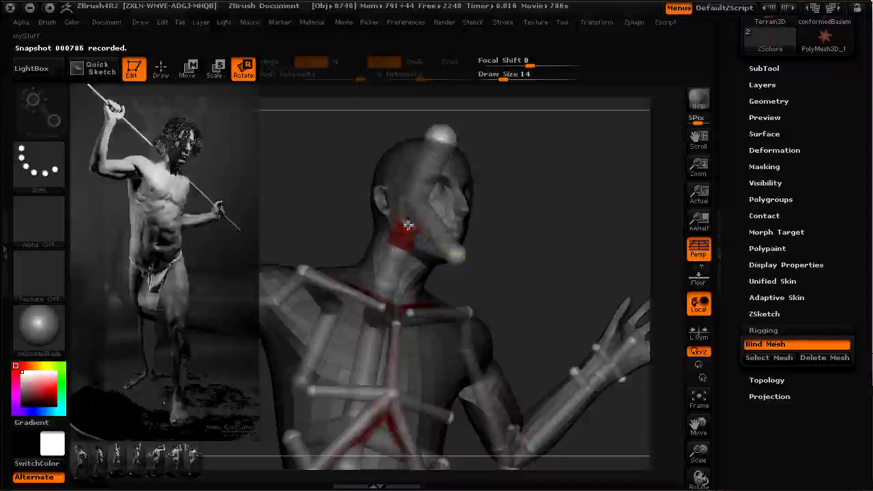
drag(345, 224, 410, 211)
alt+drag(570, 287, 493, 285)
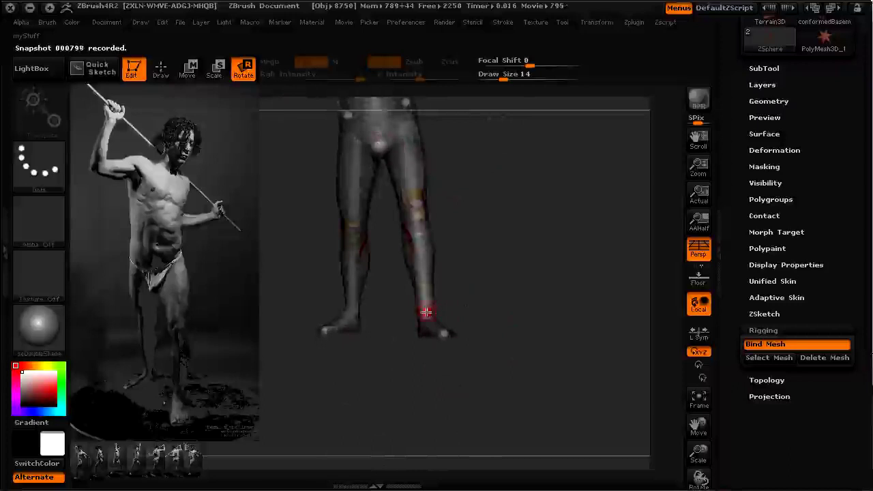
Rotate the figure's left lower leg and ankle so the foot points forward as in the front-view reference.
mouse_move(449, 330)
mouse_down()
mouse_move(466, 304)
mouse_move(318, 269)
mouse_move(321, 349)
mouse_move(414, 367)
mouse_move(476, 343)
mouse_move(444, 328)
mouse_up()
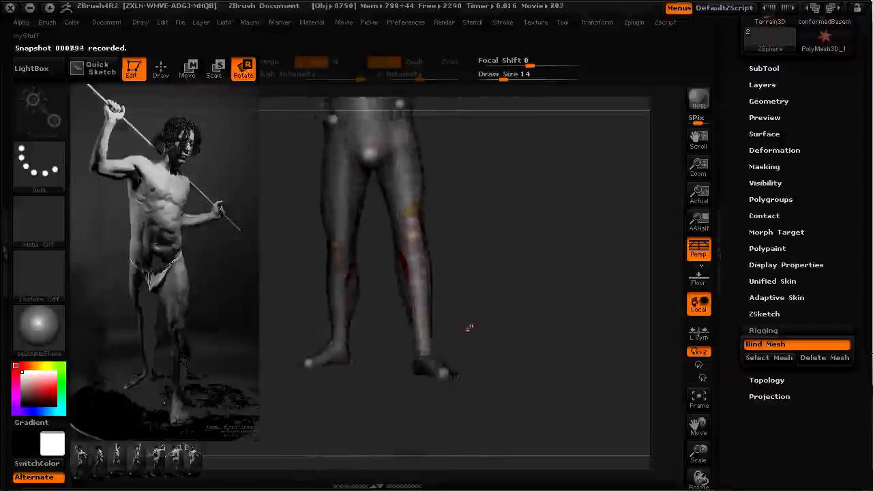
drag(413, 249, 367, 180)
drag(334, 137, 287, 89)
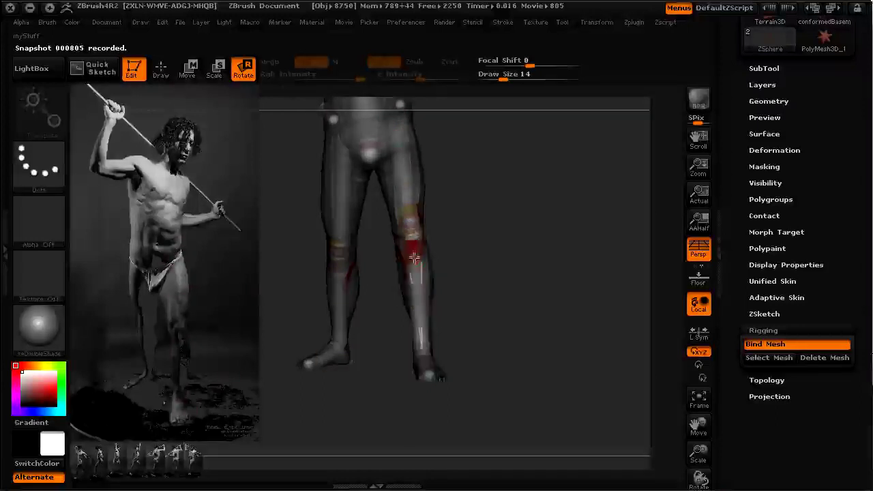
drag(369, 412, 316, 392)
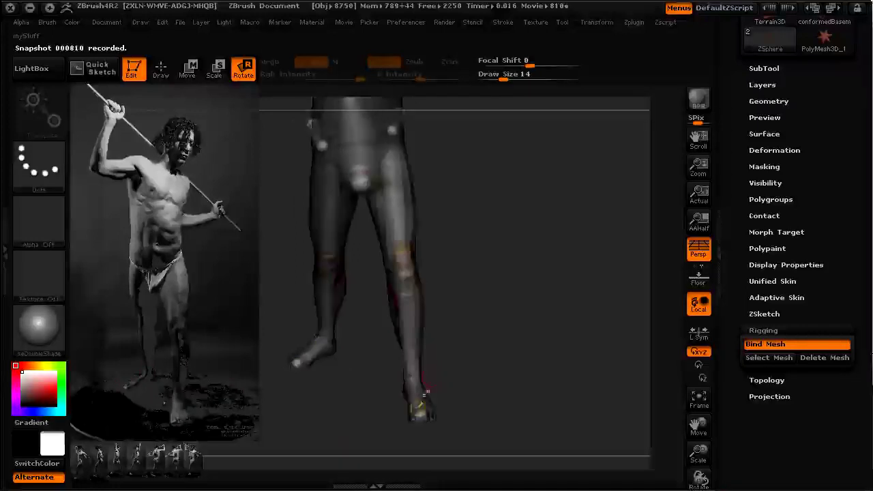
Rotate the figure's left upper arm to bring the elbow closer to the torso, following the front-view reference.
drag(356, 419, 302, 333)
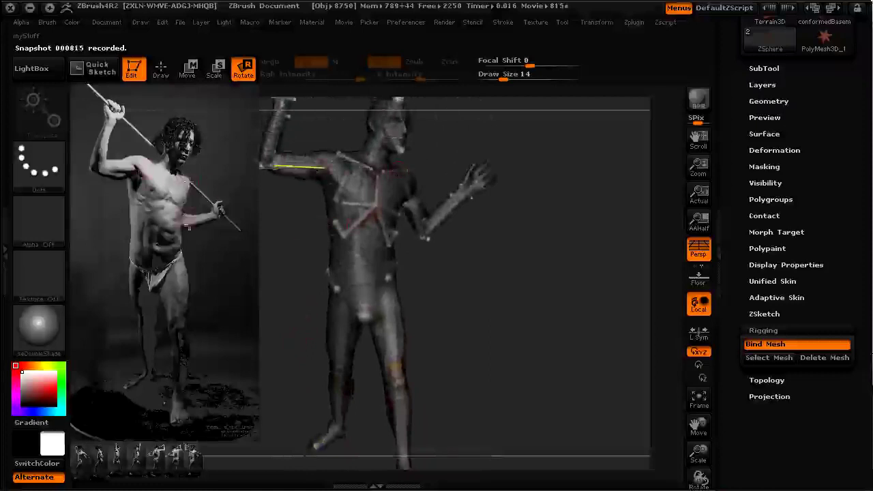
drag(293, 284, 291, 280)
mouse_move(456, 269)
mouse_down()
mouse_move(441, 269)
mouse_move(467, 271)
mouse_move(452, 270)
mouse_up()
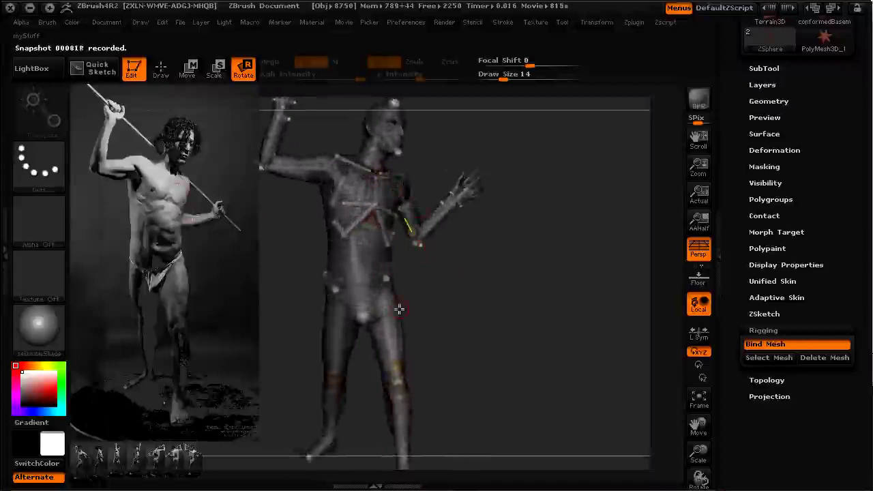
Switch the Spotlight reference to the side-view photo of the man facing left, and return to posing.
key(z)
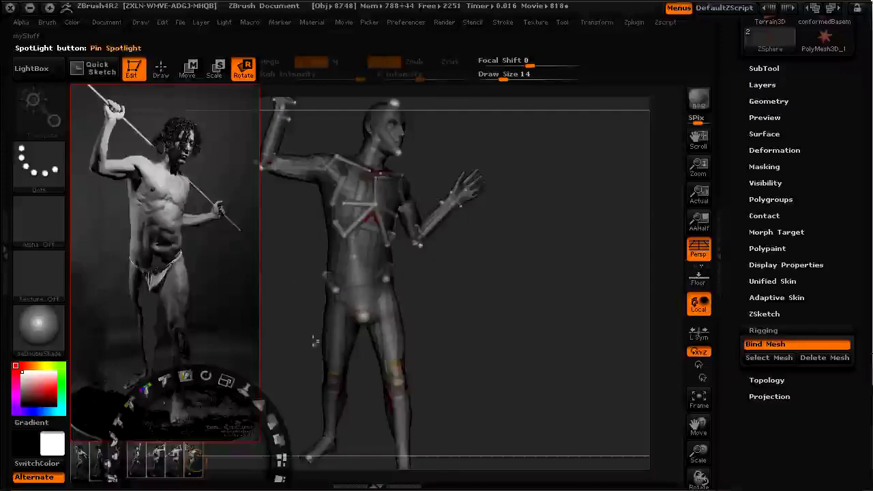
drag(226, 380, 272, 294)
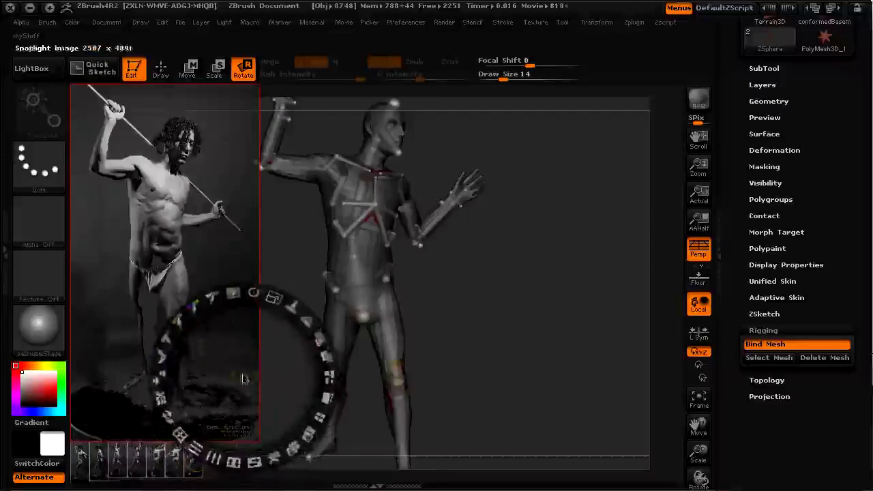
click(98, 462)
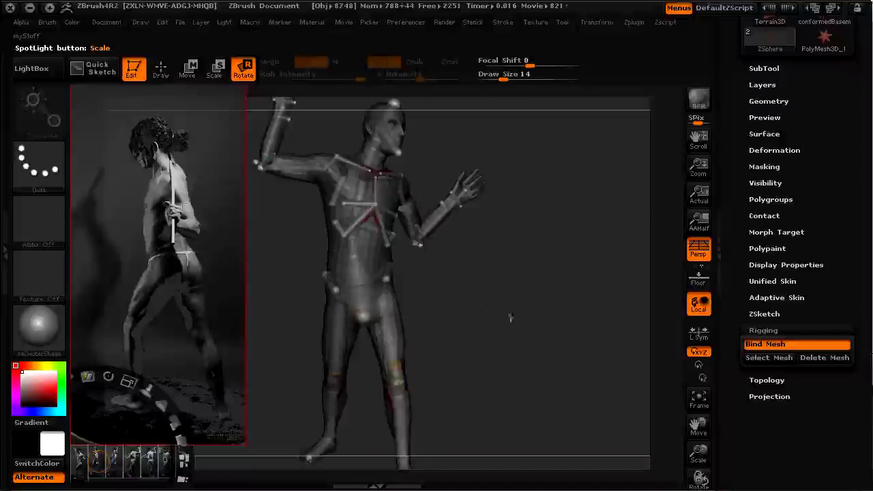
key(z)
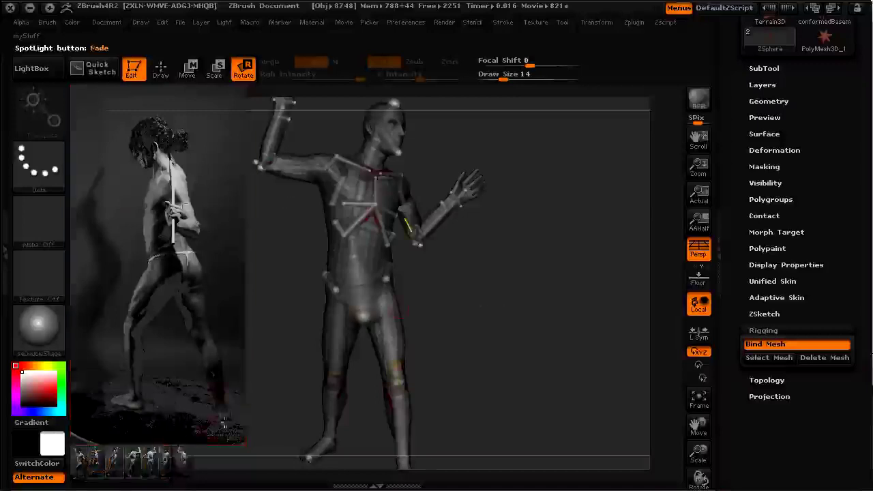
Move the left arm's ZSpheres from the figure's left side to match the bent arm in the side-view reference.
drag(485, 319, 318, 348)
click(189, 68)
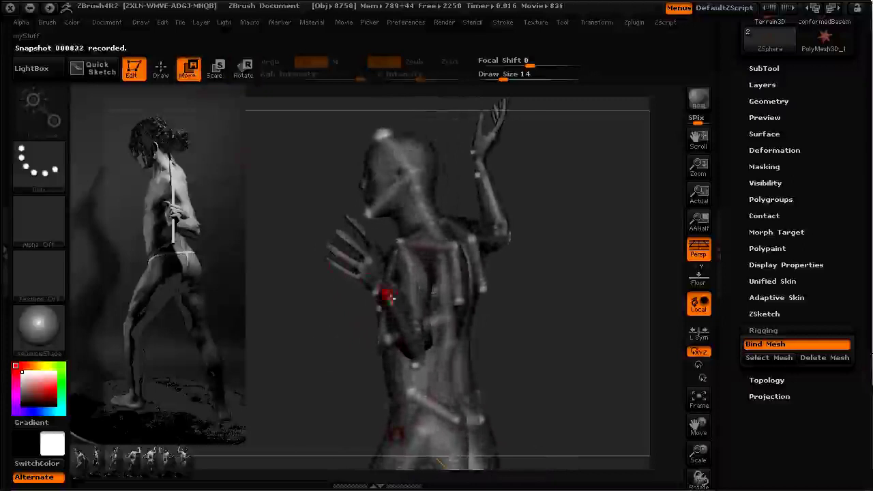
mouse_move(416, 309)
mouse_down()
mouse_move(432, 307)
mouse_move(398, 311)
mouse_up()
drag(343, 331, 345, 312)
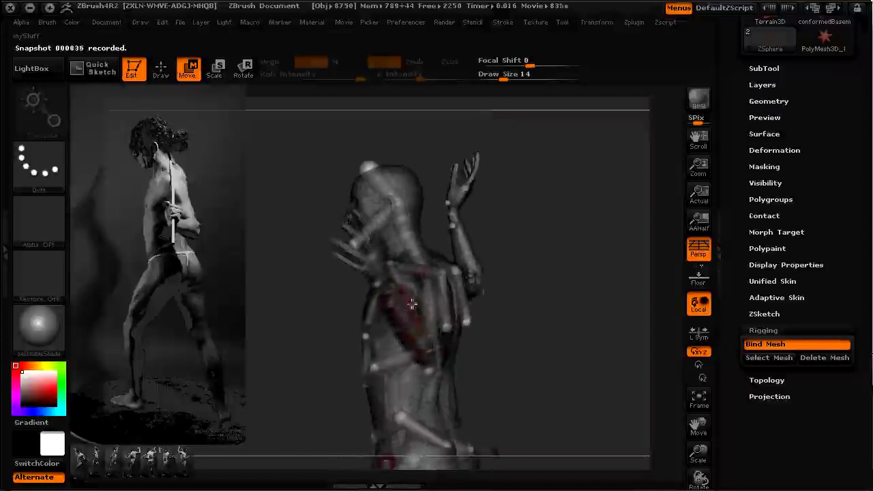
mouse_move(341, 353)
mouse_down()
mouse_move(302, 355)
mouse_move(288, 386)
mouse_move(309, 401)
mouse_move(294, 366)
mouse_move(302, 371)
mouse_move(292, 376)
mouse_move(360, 370)
mouse_move(331, 357)
mouse_move(341, 348)
mouse_move(335, 325)
mouse_move(325, 352)
mouse_up()
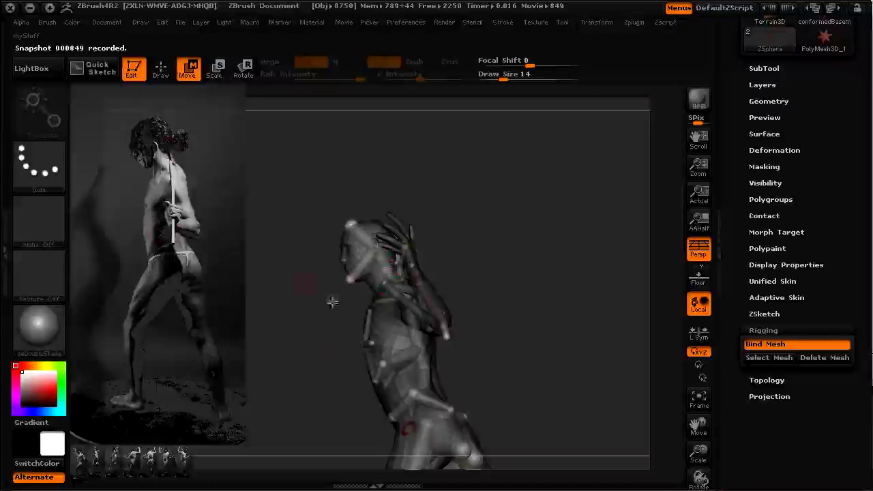
drag(308, 367, 362, 333)
Rotate the upper-body ZSpheres from above to refine the shoulder and arm directions, comparing the pose with the side-view reference.
drag(382, 278, 454, 421)
key(r)
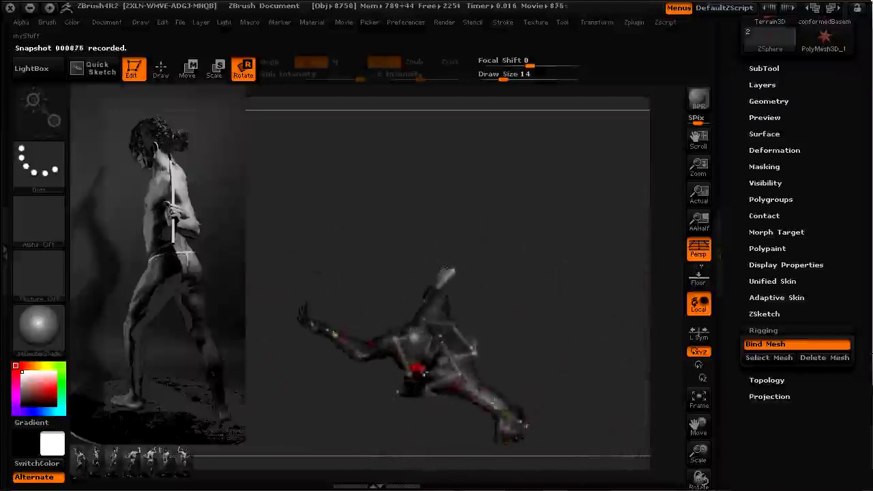
drag(436, 403, 324, 294)
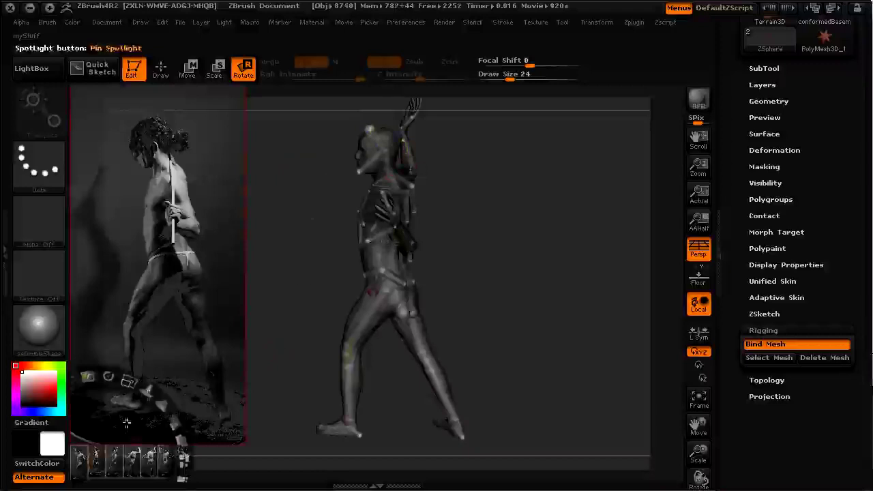
Switch the Spotlight reference to the opposite side-view photo, with the man facing right and his arm raised.
key(z)
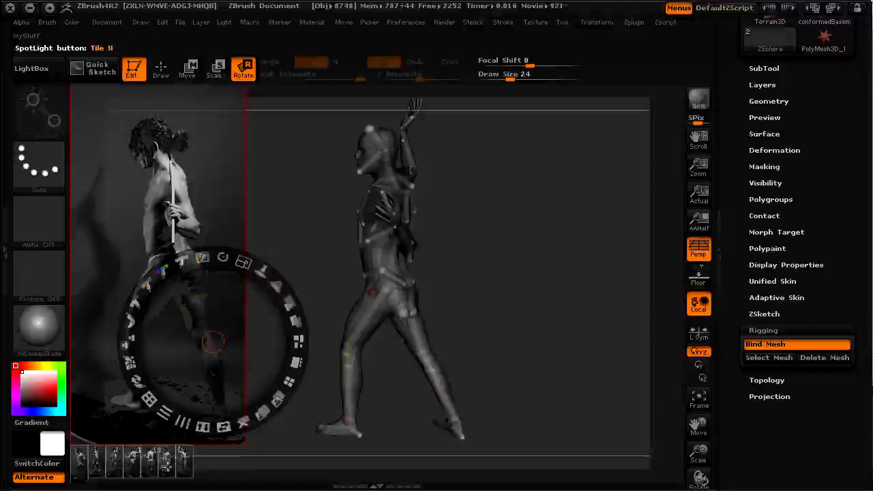
click(181, 462)
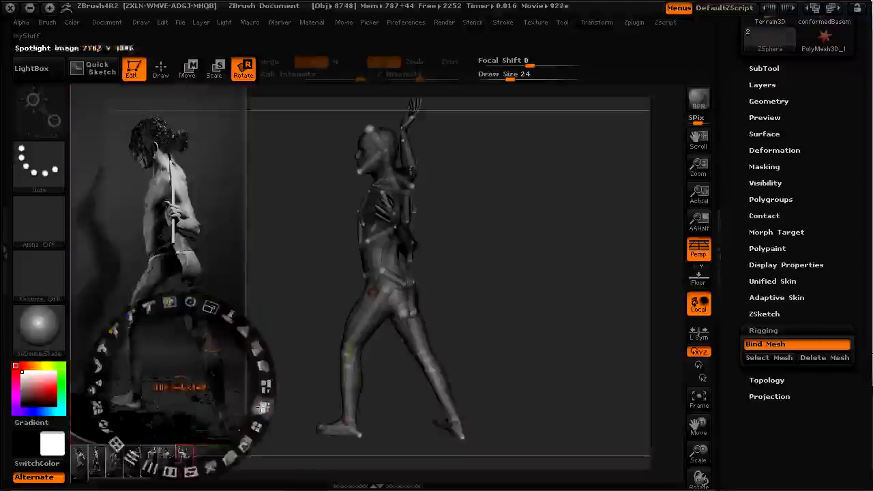
click(232, 407)
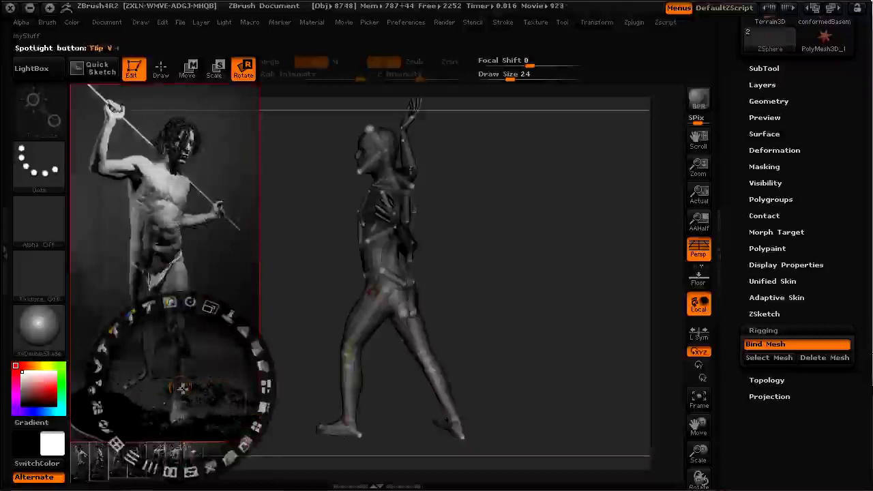
drag(183, 389, 236, 328)
click(136, 464)
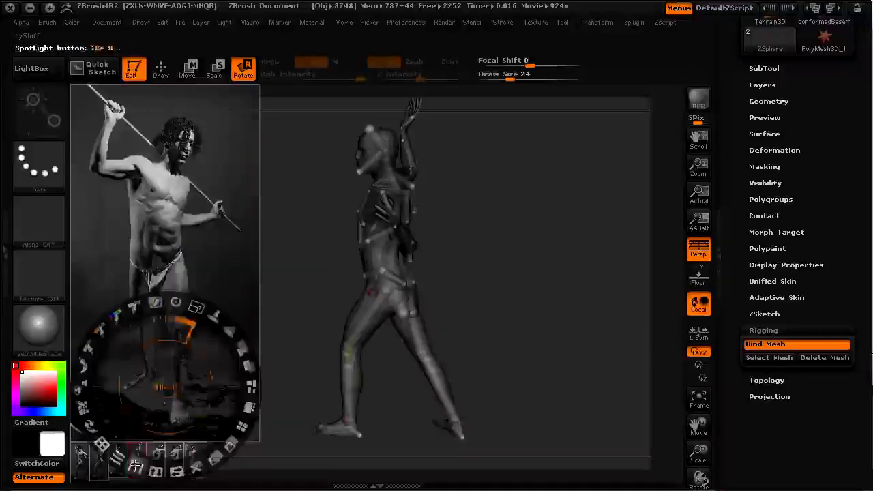
click(250, 408)
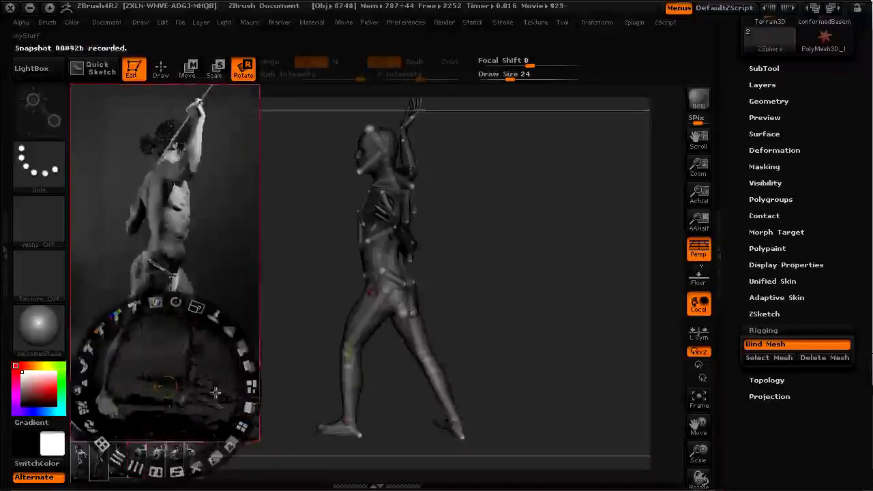
key(z)
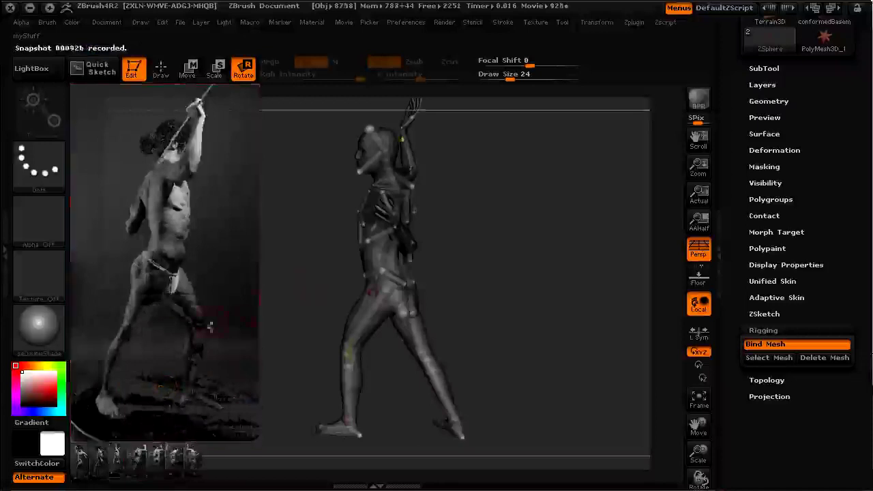
Adjust the raised right arm from the figure's right side, matching the viewing angle to the new reference photo.
mouse_move(323, 264)
mouse_down()
mouse_move(277, 287)
mouse_move(389, 288)
mouse_move(314, 255)
mouse_move(337, 283)
mouse_move(296, 289)
mouse_move(318, 294)
mouse_move(324, 318)
mouse_move(324, 308)
mouse_up()
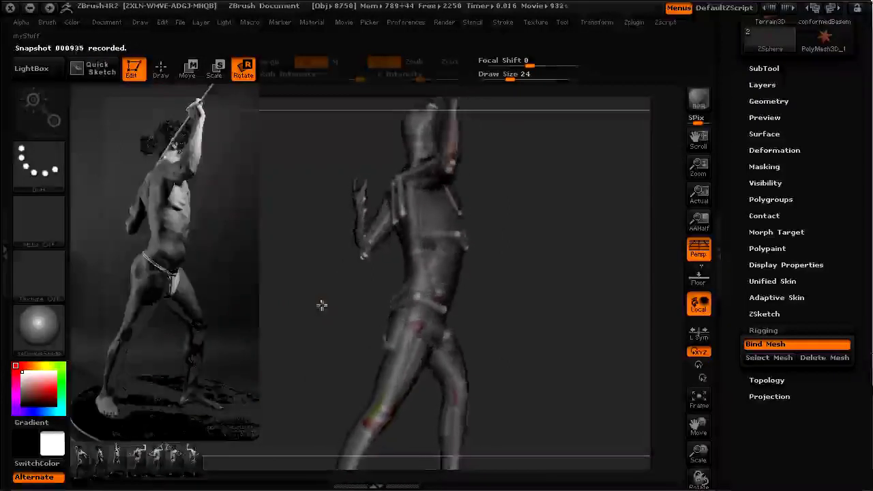
drag(503, 198, 501, 302)
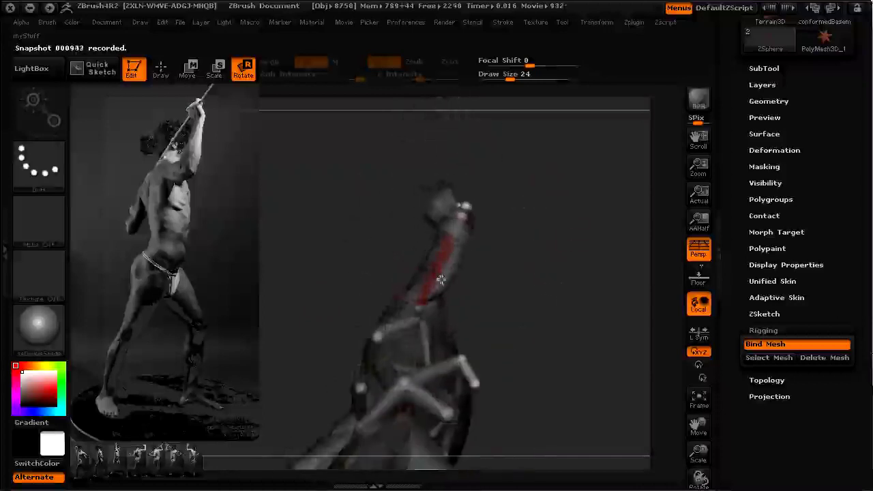
drag(416, 250, 310, 250)
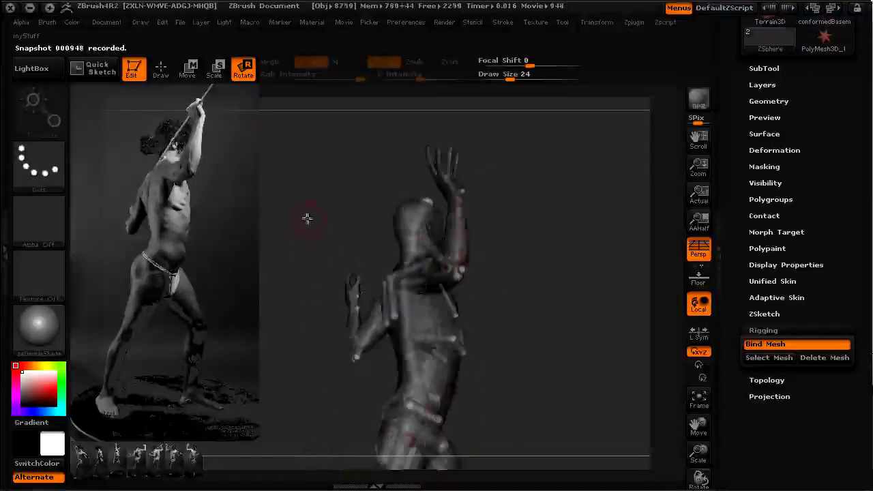
alt+drag(345, 228, 332, 214)
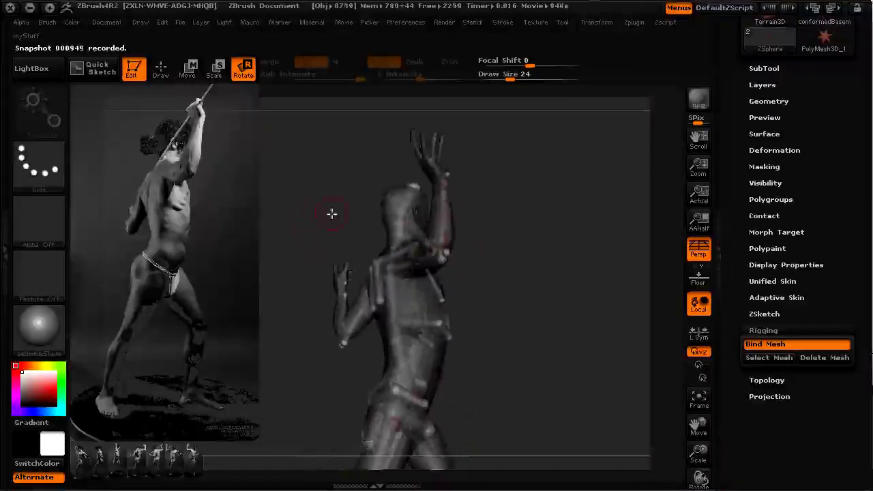
drag(294, 267, 304, 348)
drag(358, 306, 363, 304)
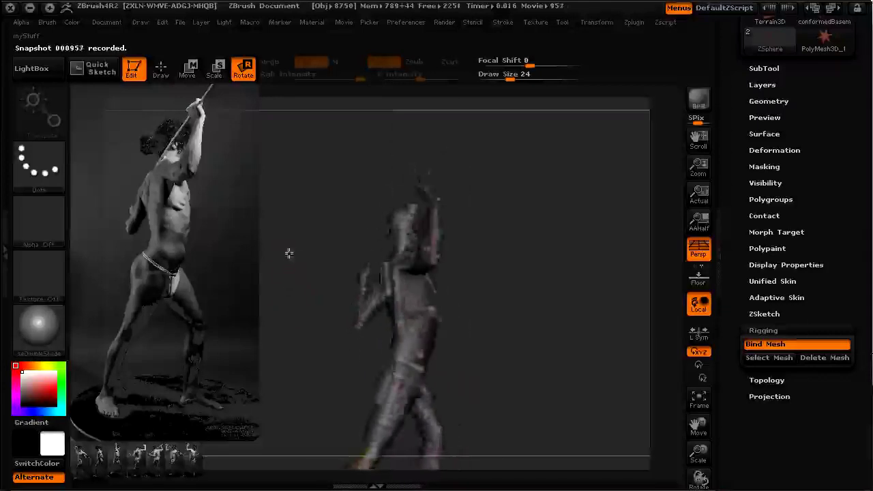
drag(291, 303, 292, 309)
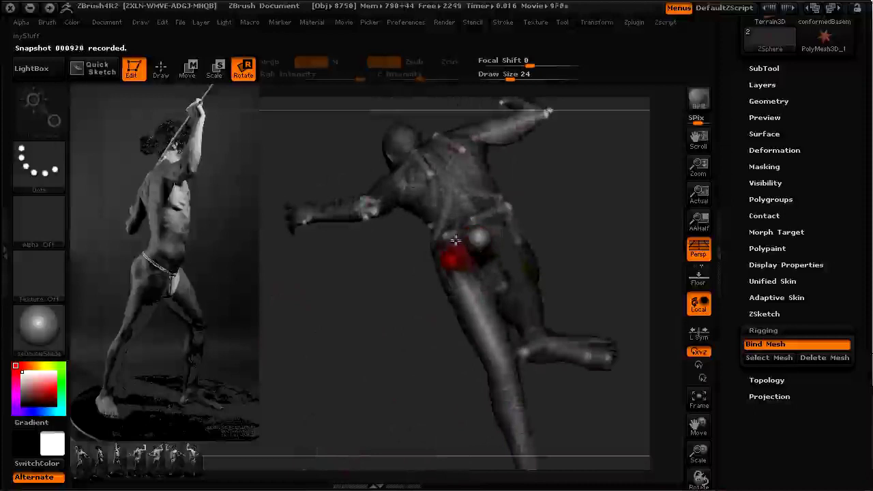
Rotate the hip ZSpheres at the top of the right leg to match the pelvis in the right-side reference.
drag(341, 327, 345, 291)
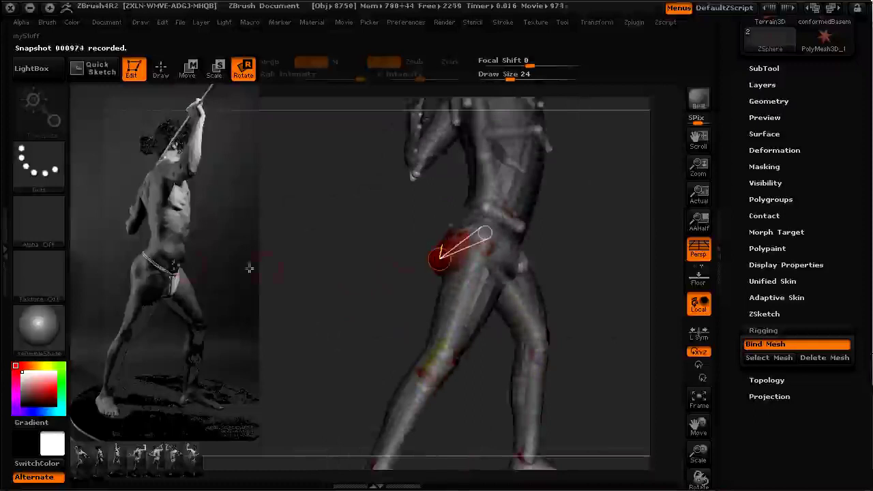
drag(453, 244, 507, 257)
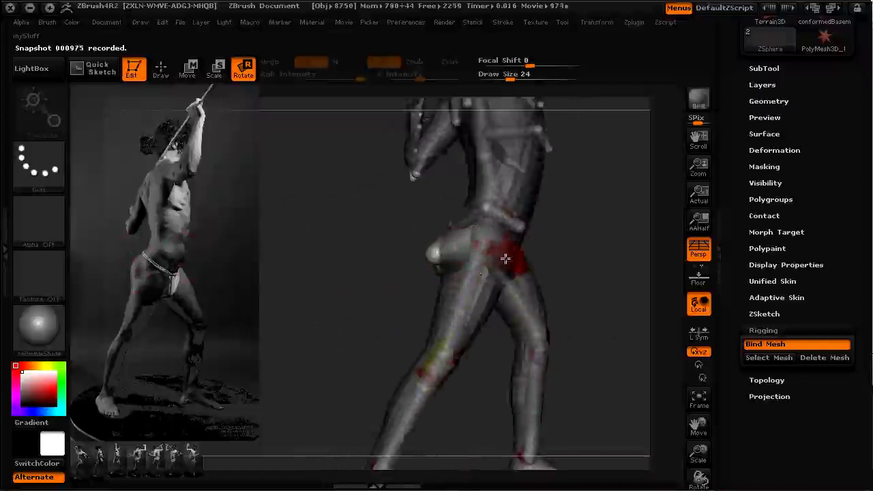
drag(395, 284, 372, 277)
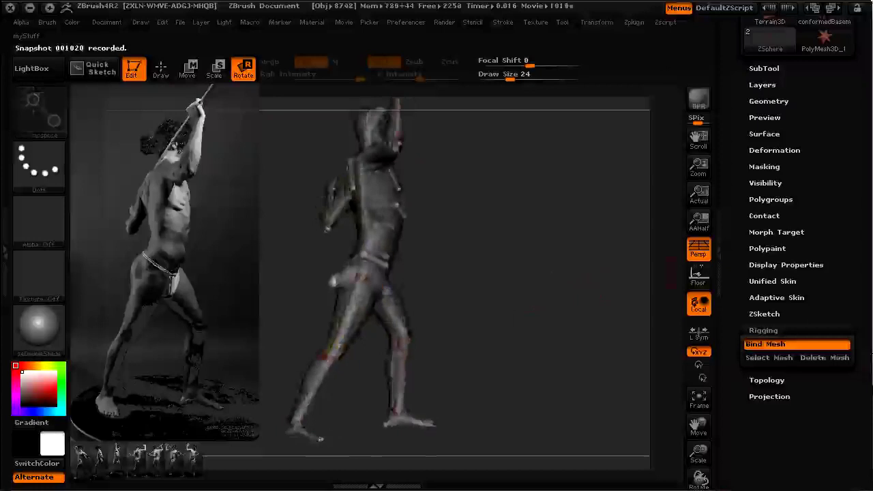
Turn off perspective and frame the whole figure from its right side for comparison with the reference.
click(697, 255)
alt+drag(547, 277, 580, 300)
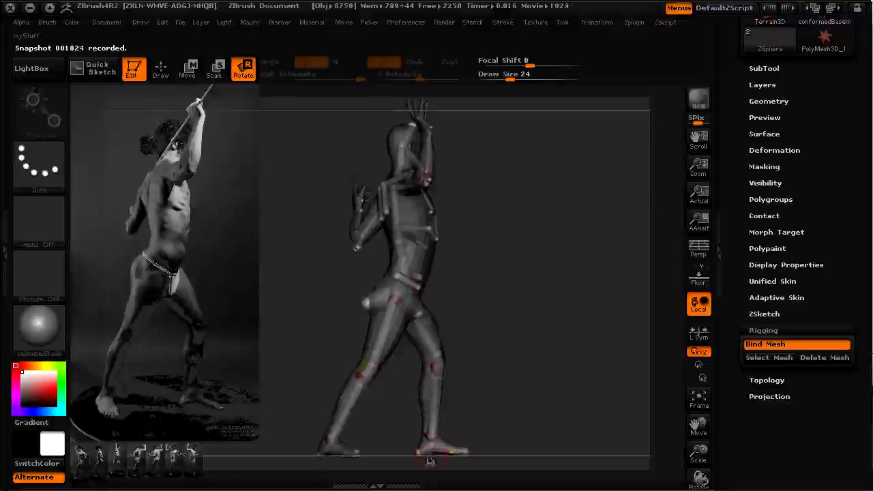
Rotate the thigh and knee ZSpheres of the trailing leg to match the stride in the right-side reference photo.
alt+drag(528, 400, 576, 352)
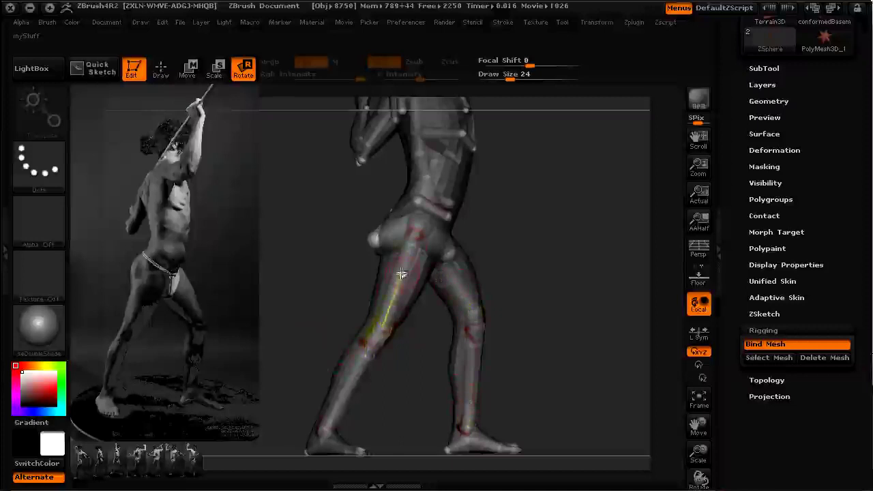
mouse_move(402, 272)
mouse_down()
mouse_move(396, 251)
mouse_move(395, 272)
mouse_up()
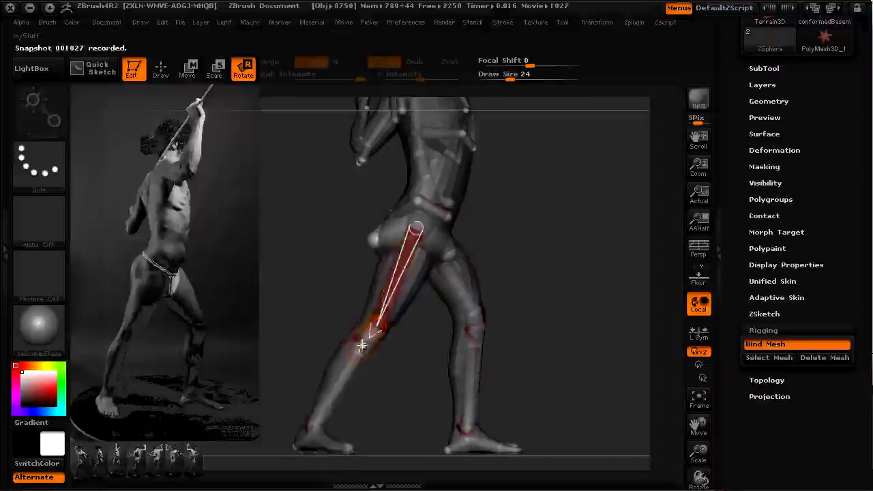
drag(361, 345, 407, 376)
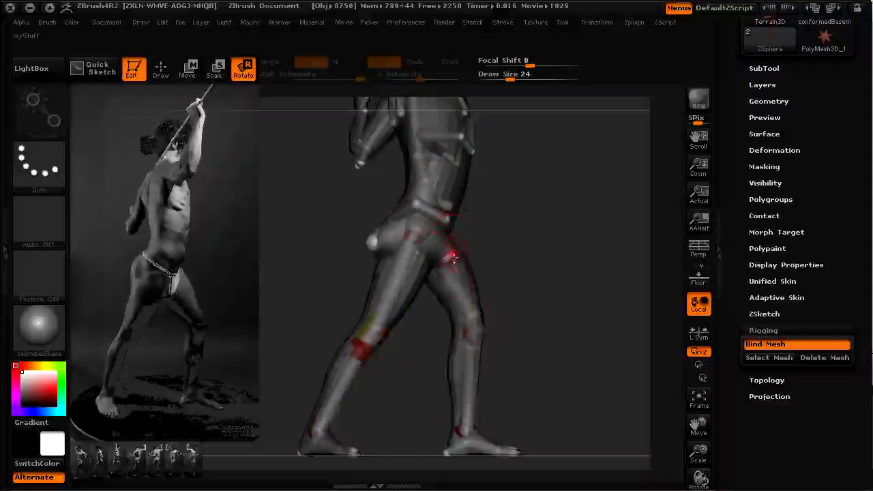
mouse_move(302, 287)
mouse_down()
mouse_move(299, 246)
mouse_move(305, 311)
mouse_up()
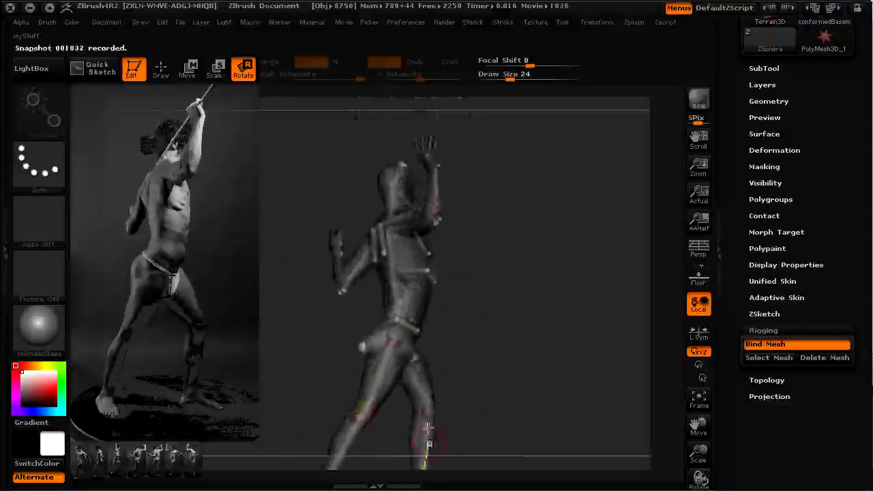
Preview the skinned mesh and view the posed figure from behind.
drag(329, 347, 515, 284)
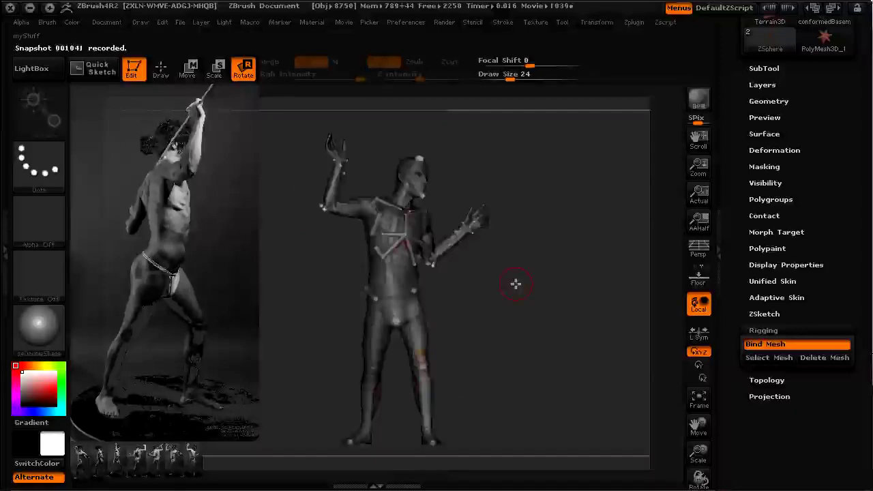
key(a)
drag(529, 334, 444, 274)
drag(458, 281, 509, 278)
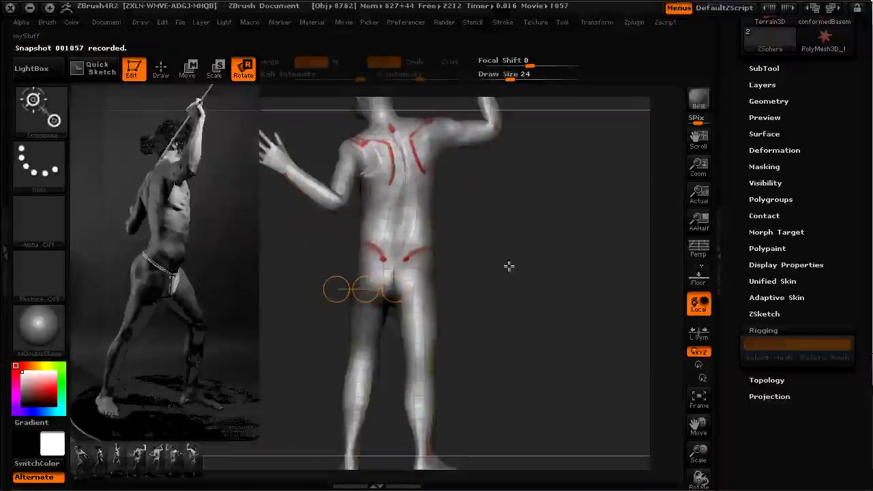
Switch the Spotlight reference to the back-view photo of the man holding the pole across his shoulders.
key(shift+z)
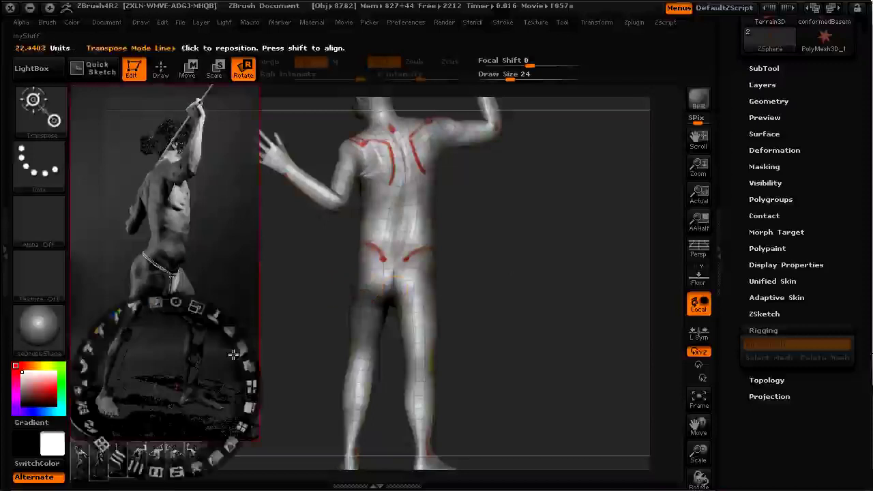
drag(170, 389, 206, 292)
click(169, 460)
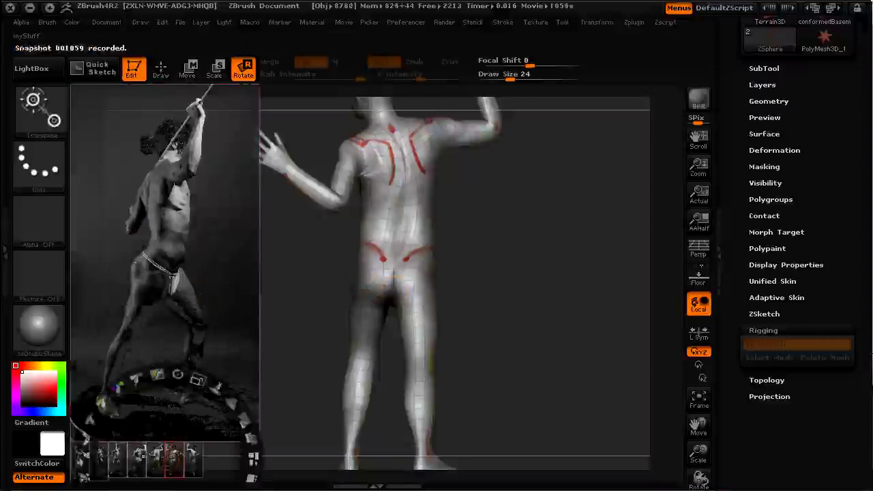
mouse_move(164, 467)
mouse_down()
mouse_move(134, 464)
mouse_move(165, 481)
mouse_up()
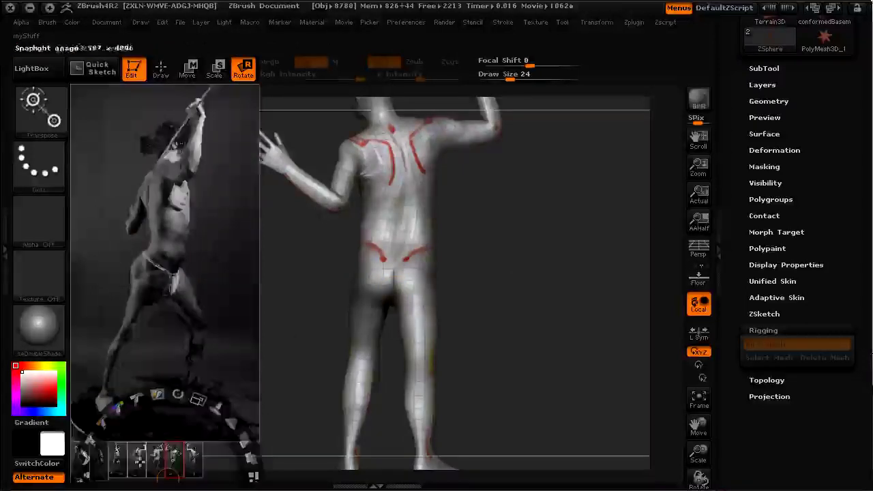
click(137, 463)
key(z)
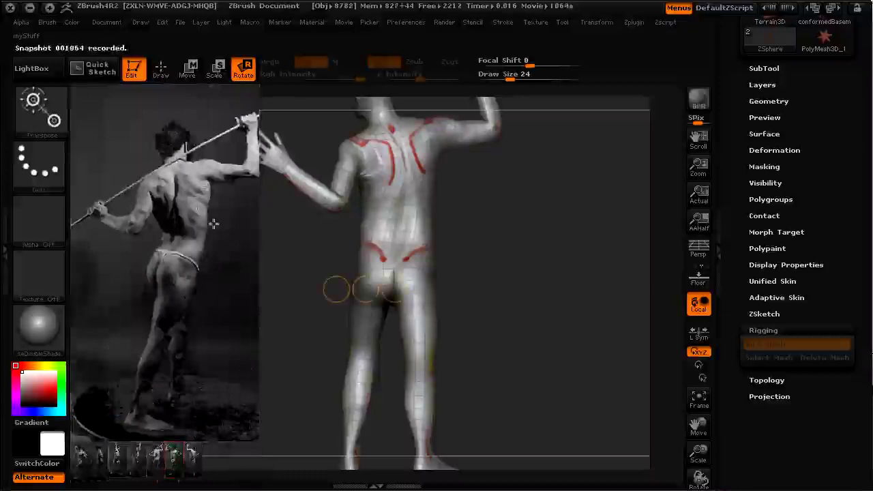
Turn on perspective and match the figure's viewing angle to the back-view reference photo.
drag(214, 224, 264, 243)
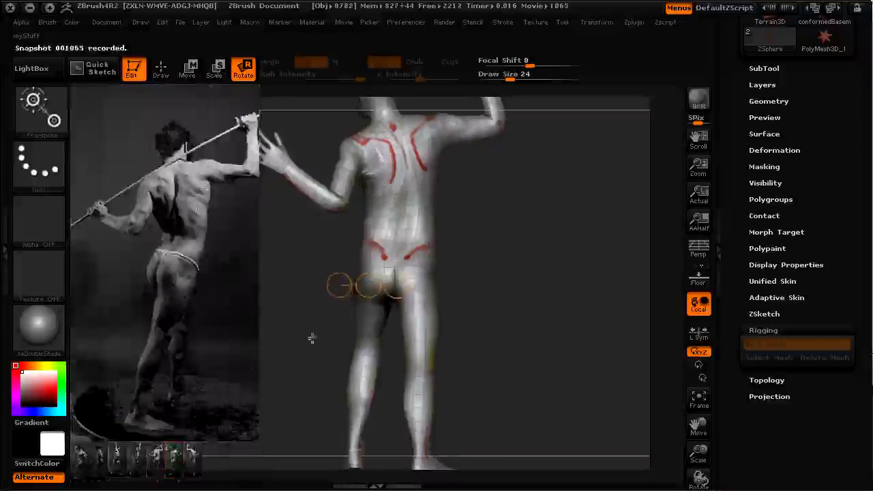
drag(314, 343, 314, 335)
alt+drag(294, 289, 308, 325)
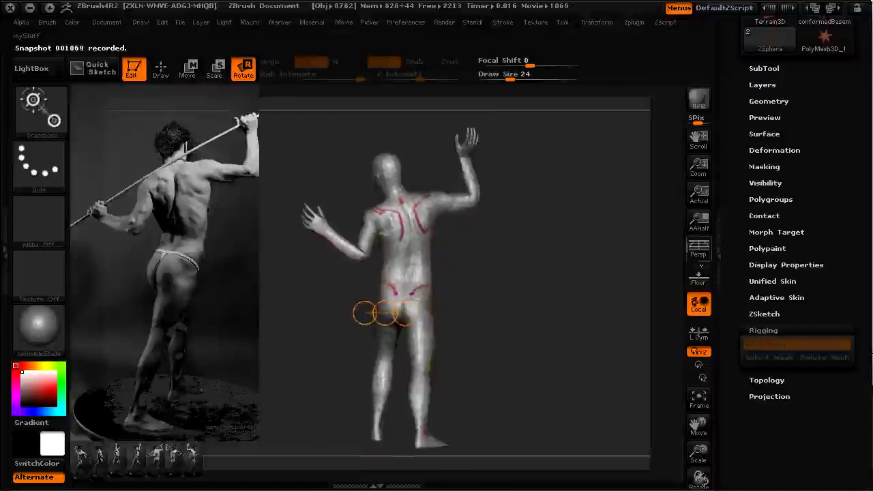
click(699, 249)
drag(567, 271, 526, 251)
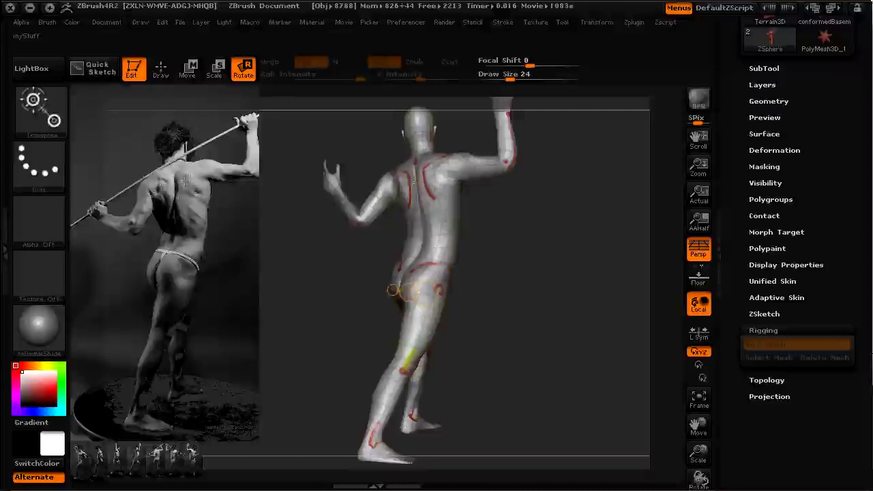
Return to the ZSphere rig and rotate the right shoulder-blade ZSpheres to match the raised arm's scapula in the back-view reference.
key(shift+z)
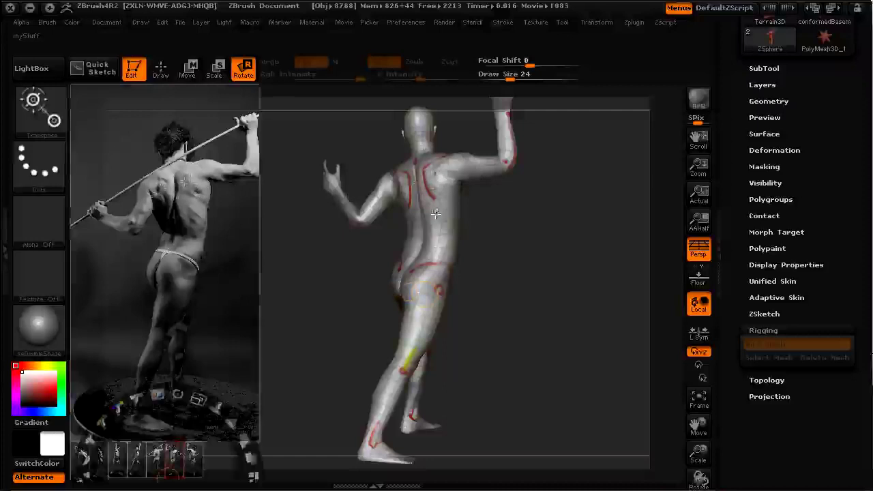
key(shift+z)
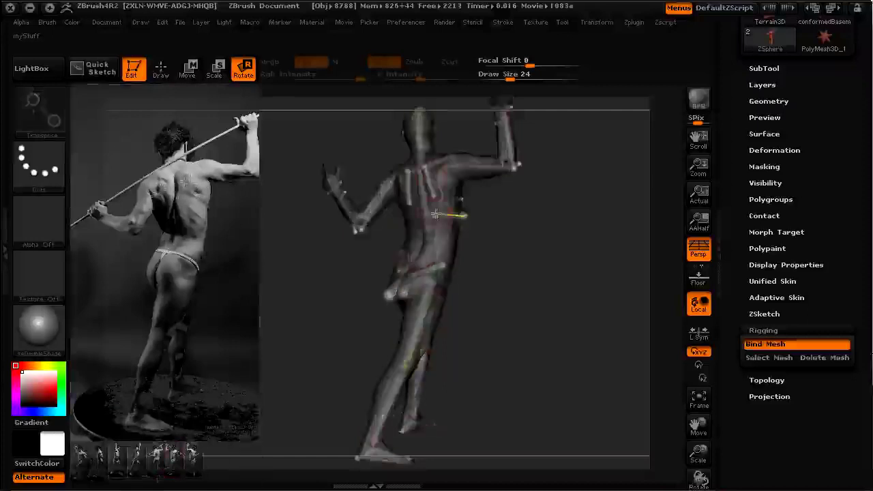
alt+drag(332, 273, 331, 409)
alt+drag(329, 351, 334, 392)
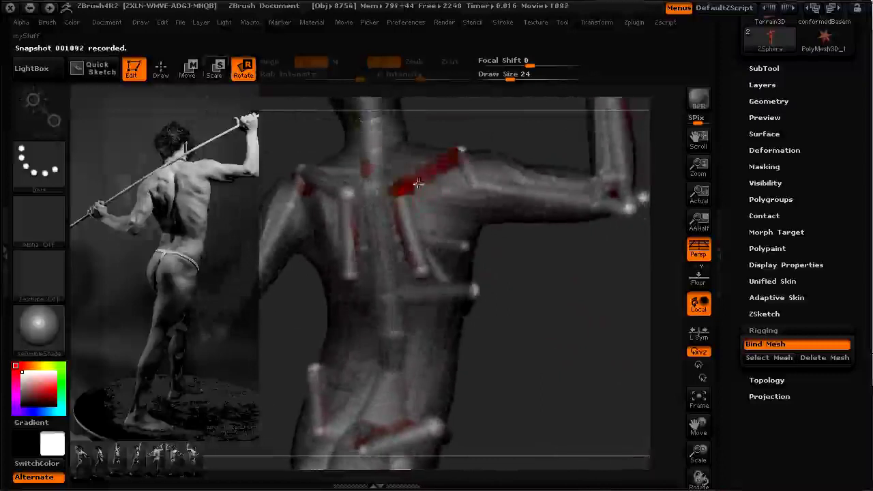
drag(425, 193, 426, 239)
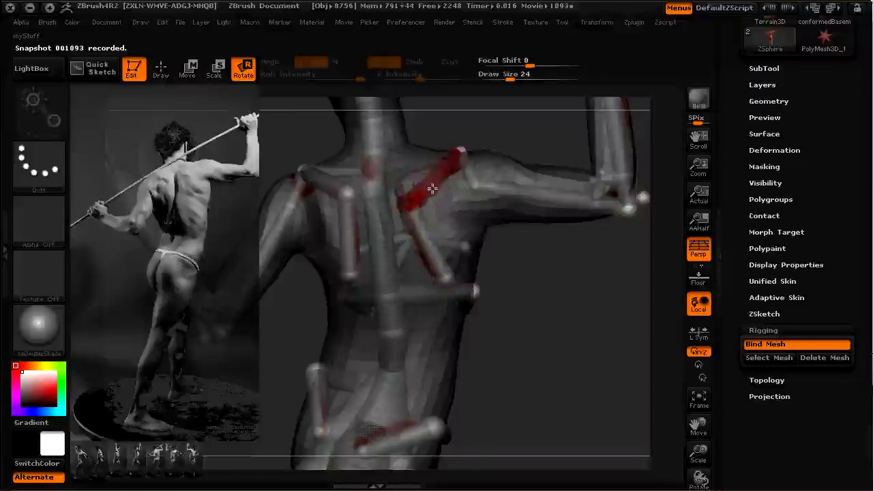
drag(514, 312, 488, 217)
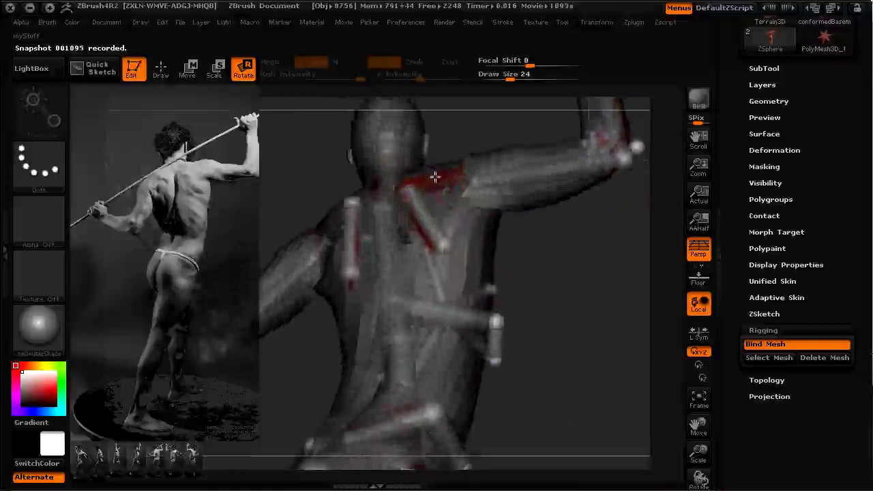
drag(445, 130, 434, 179)
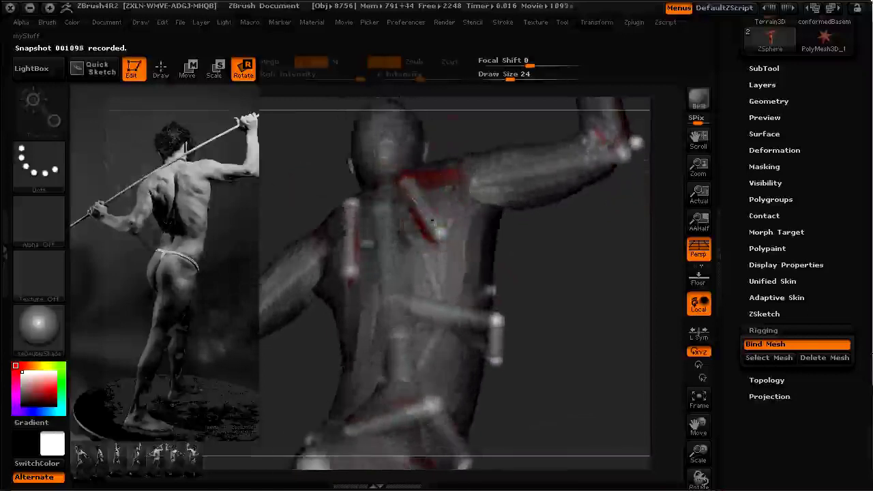
drag(532, 274, 517, 262)
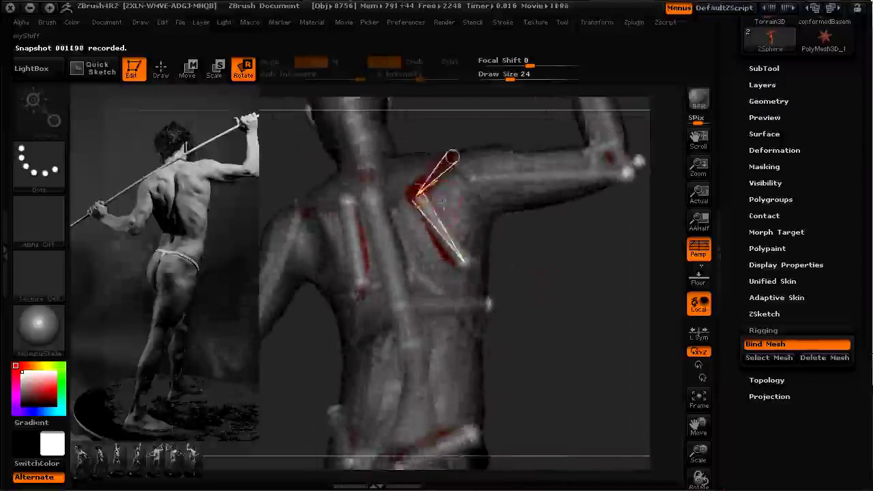
drag(551, 291, 546, 254)
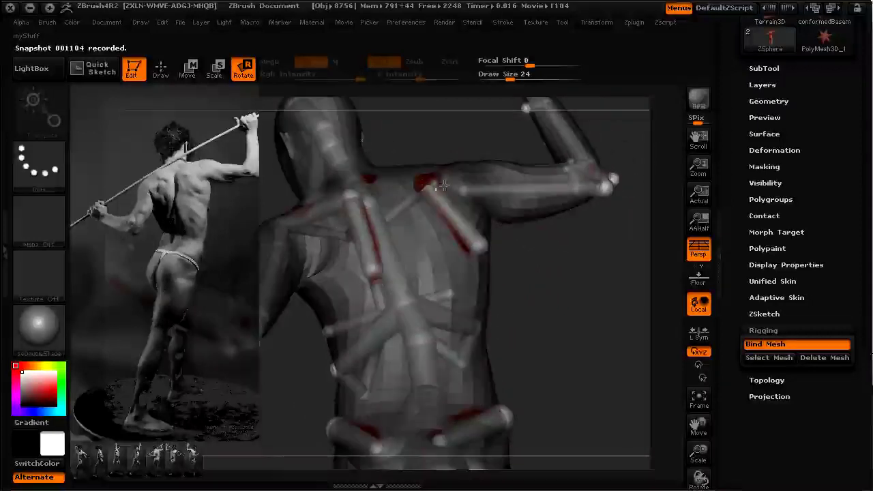
mouse_move(448, 197)
mouse_down()
mouse_move(526, 289)
mouse_move(552, 300)
mouse_move(556, 288)
mouse_move(589, 287)
mouse_move(543, 273)
mouse_move(564, 258)
mouse_up()
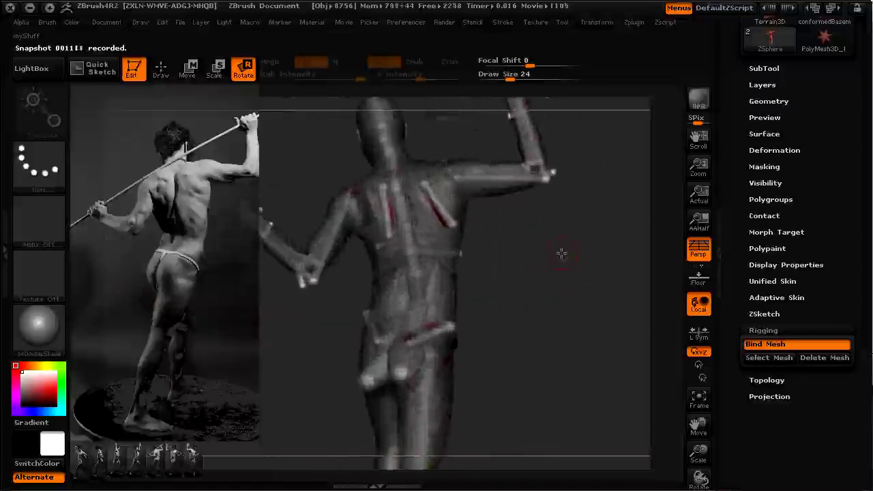
Refine the right shoulder blade's lower ZSphere chain against the back-view reference, checking it on the skinned preview.
key(z)
key(a)
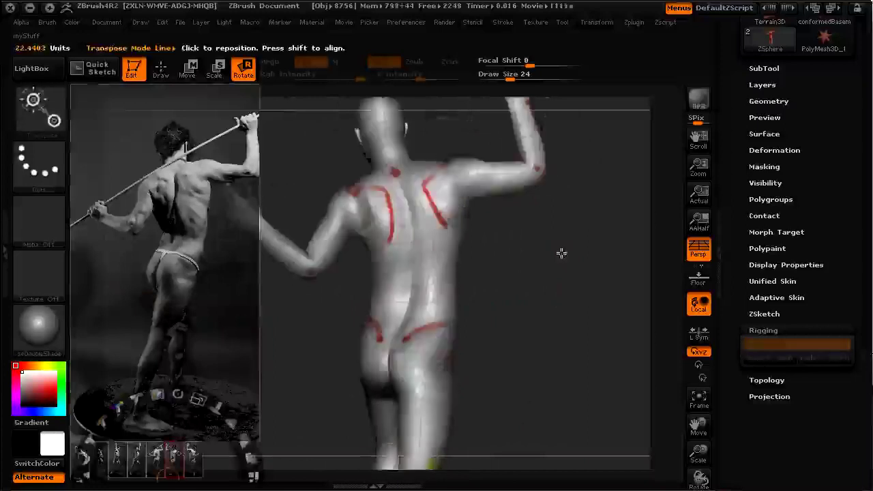
click(561, 253)
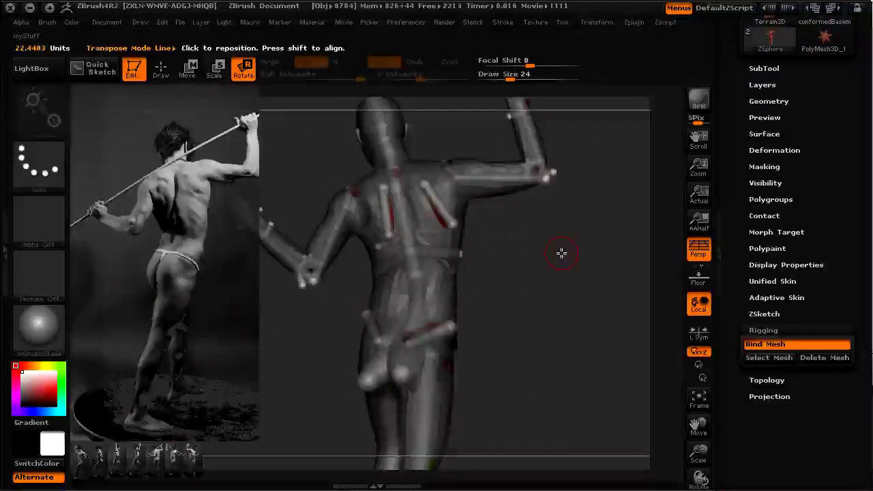
alt+drag(531, 275, 526, 282)
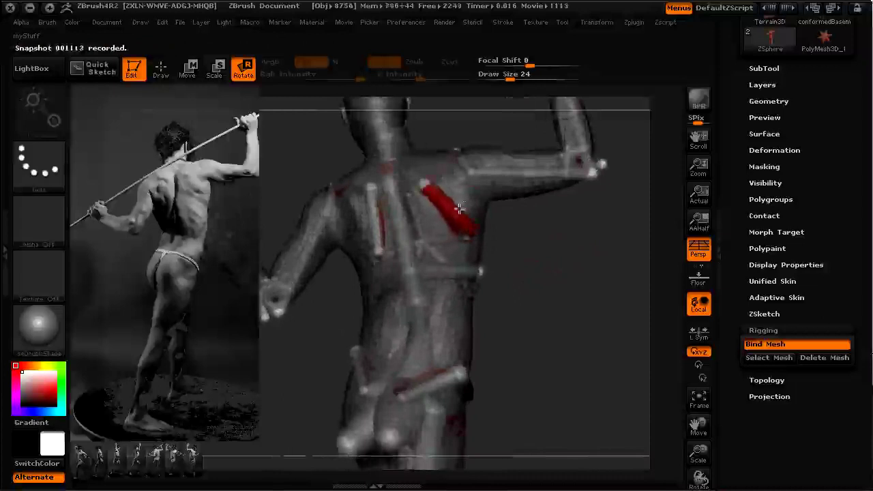
drag(525, 220, 442, 173)
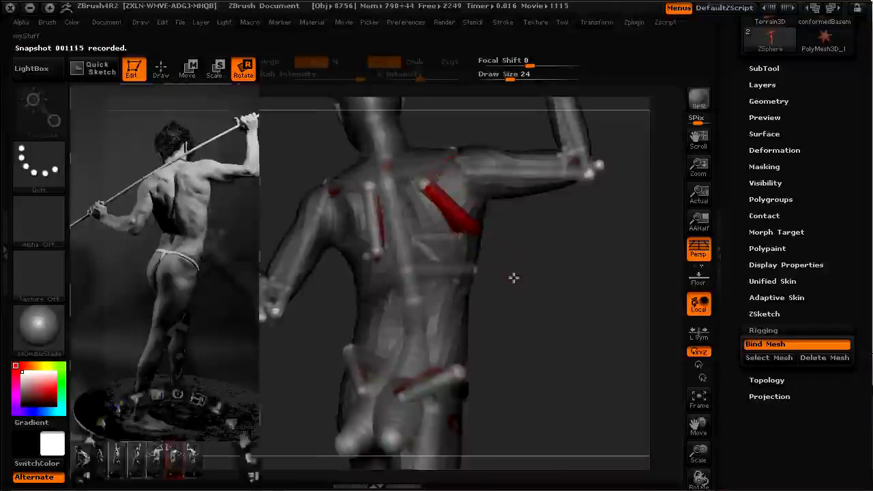
key(a)
drag(535, 321, 529, 287)
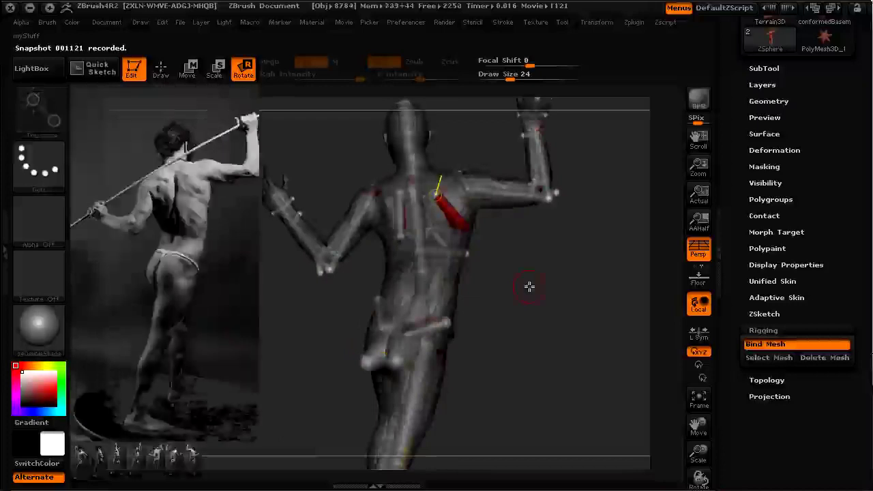
key(ctrl+z)
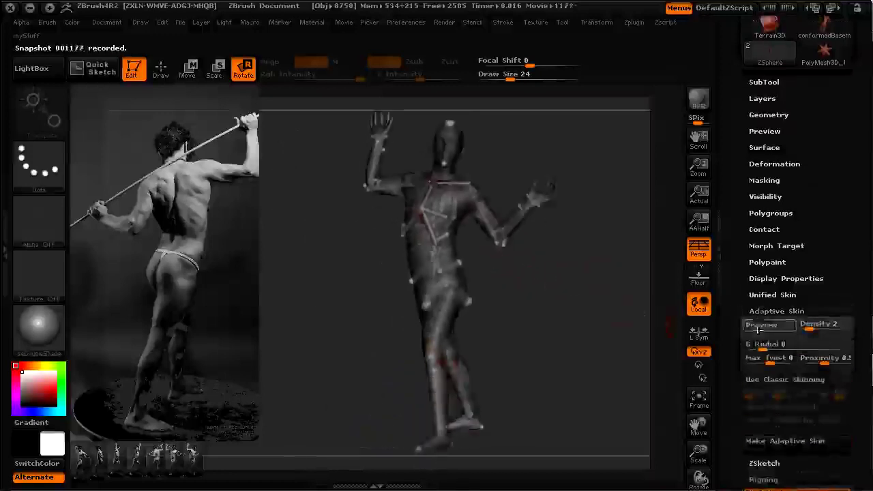
Preview the adaptive skin, set its density to 1 and generate an adaptive skin mesh from the posed rig.
click(760, 330)
mouse_move(565, 297)
mouse_down()
mouse_move(631, 298)
mouse_move(575, 295)
mouse_up()
click(801, 326)
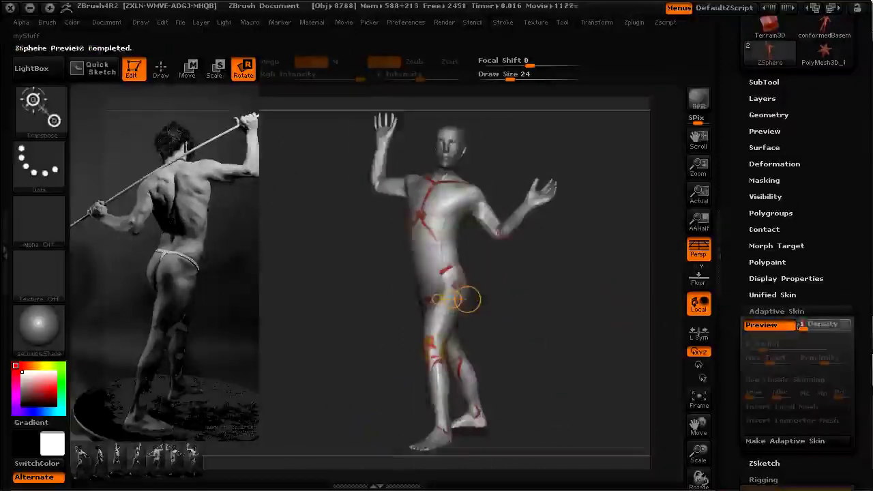
drag(630, 335, 562, 297)
drag(666, 333, 599, 296)
click(754, 441)
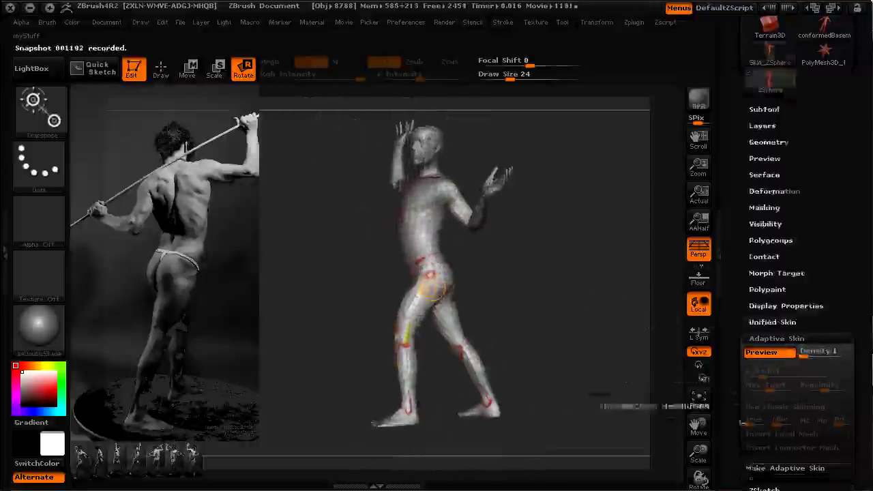
Switch to the generated Skin_ZSphere mesh as the active tool.
drag(735, 301, 737, 396)
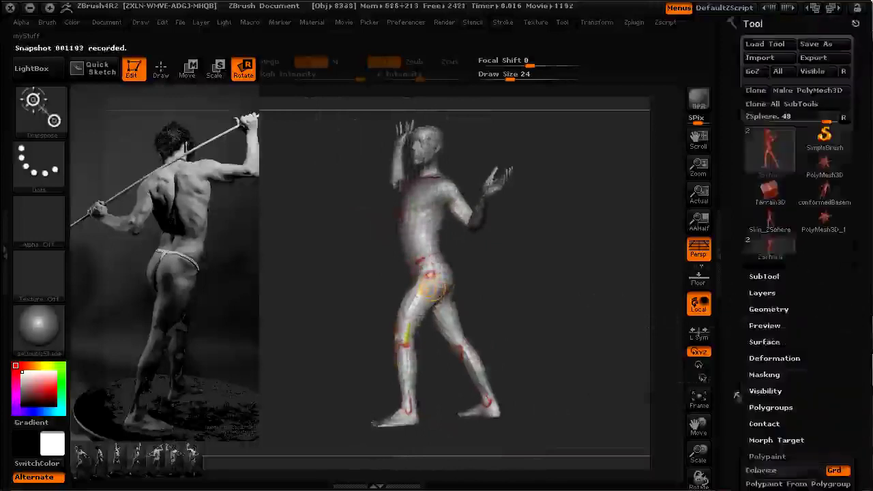
click(770, 219)
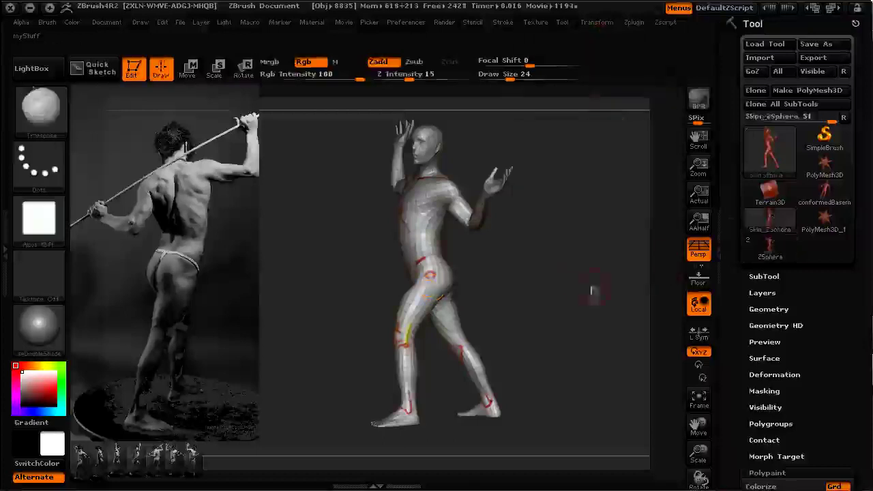
drag(546, 267, 543, 294)
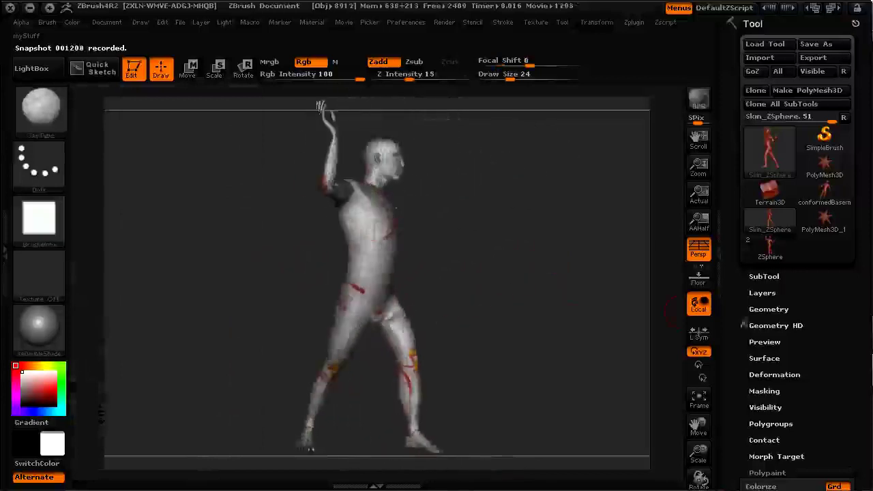
Open the Geometry settings of the skin mesh and browse through its options.
click(764, 309)
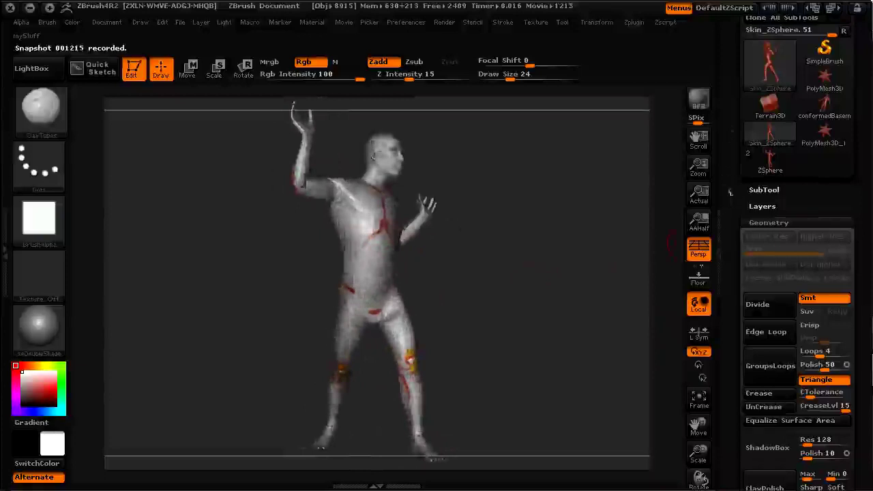
drag(733, 200, 733, 228)
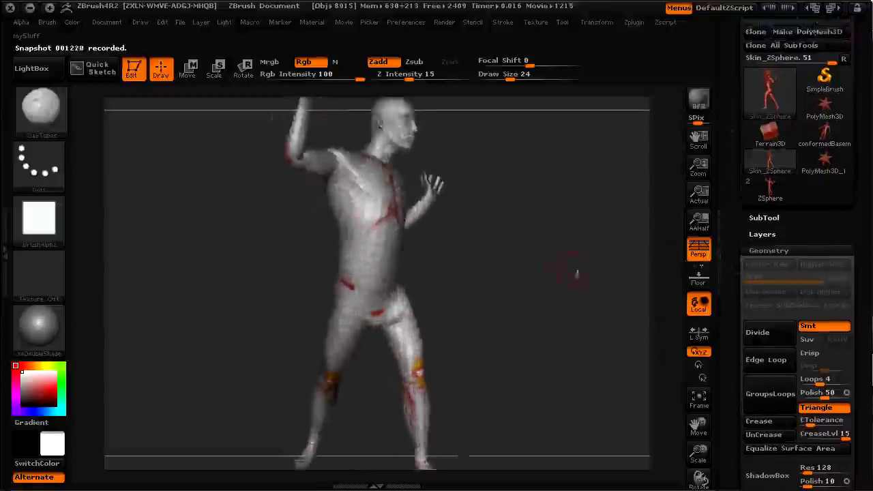
scroll(729, 310, down, 3)
scroll(737, 317, down, 6)
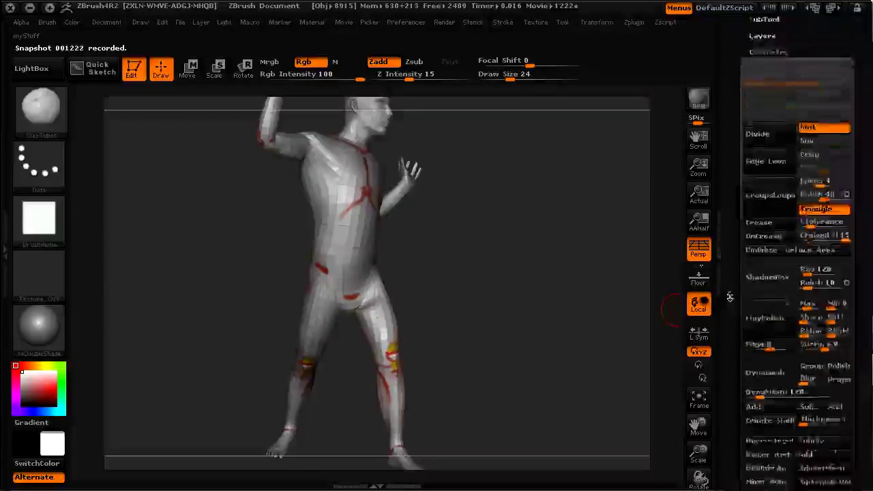